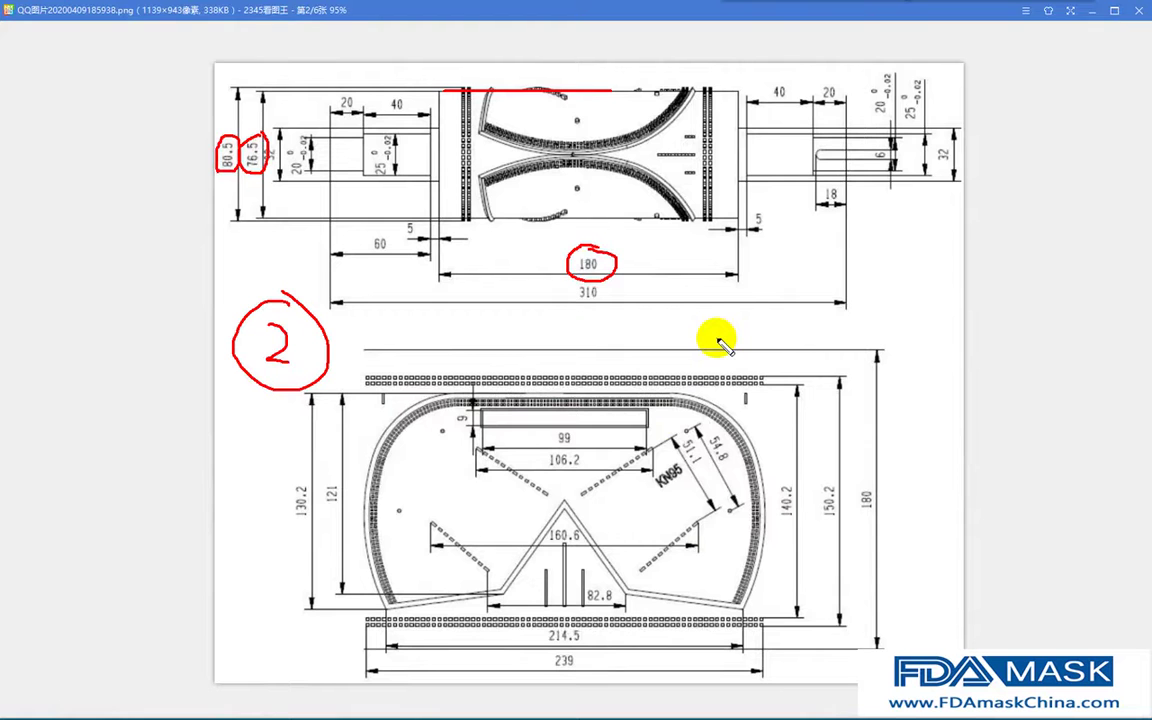
Switch to NX and bring up the _model9.prt part containing the half mask pattern curves.
key(Escape)
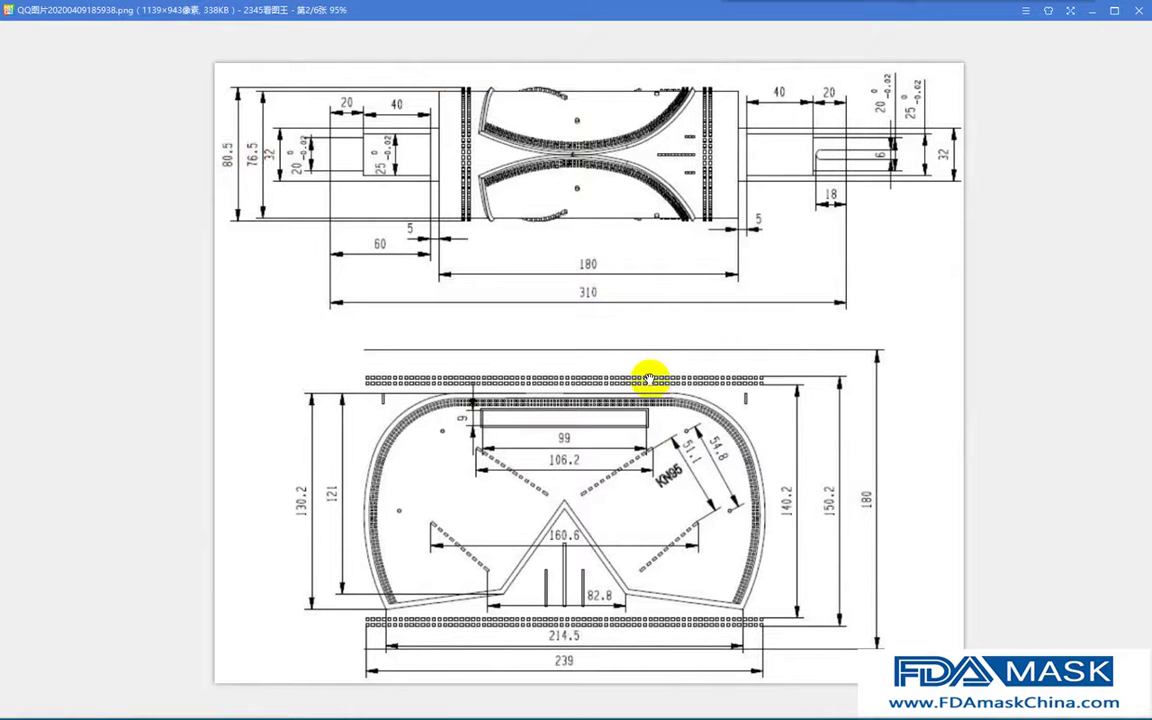
click(475, 700)
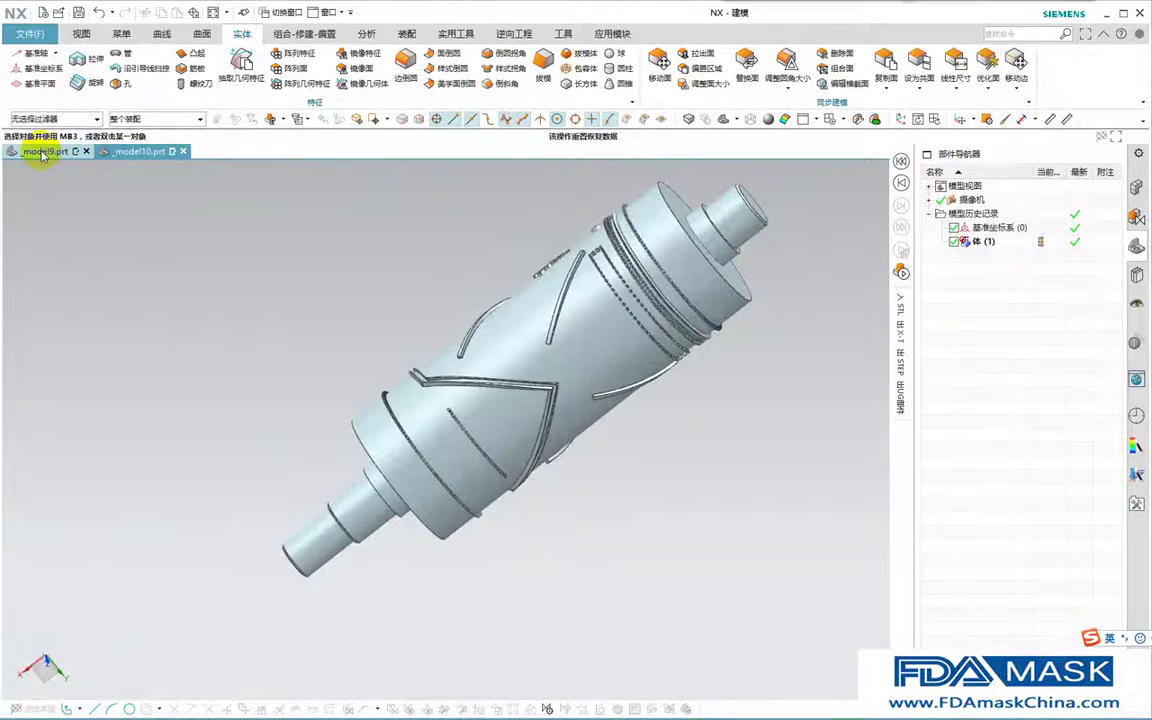
click(42, 153)
scroll(571, 380, up, 4)
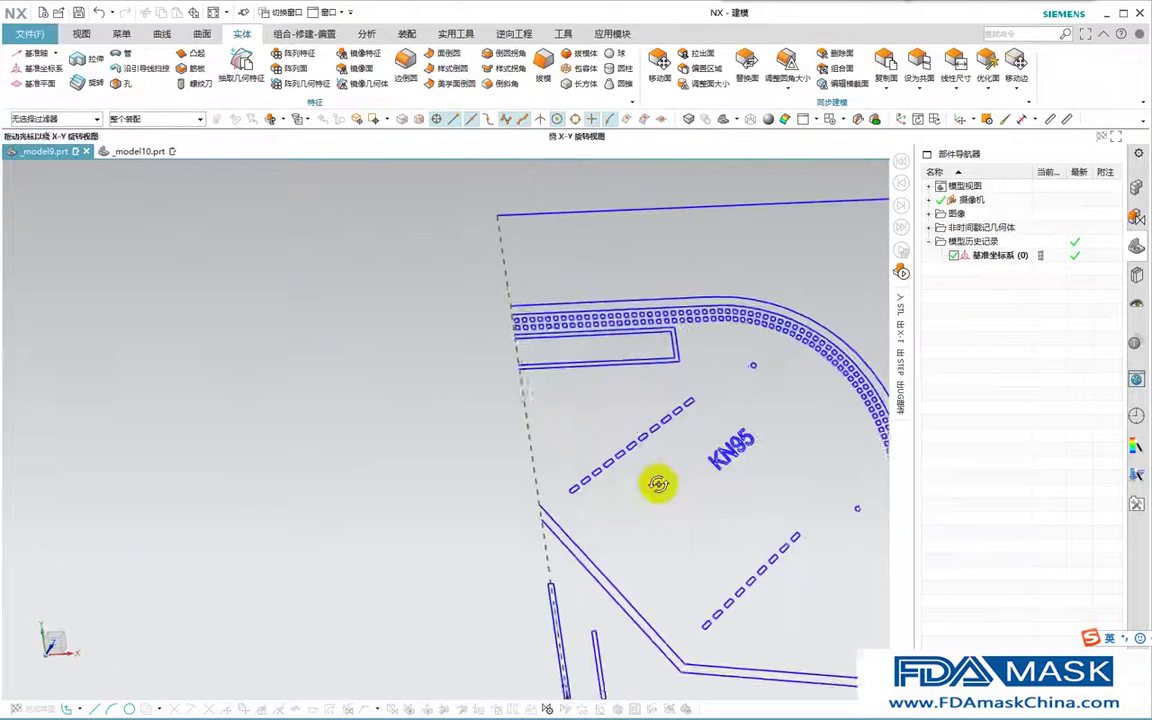
scroll(548, 358, down, 2)
mouse_move(692, 484)
middle_down()
mouse_move(522, 455)
mouse_move(530, 406)
mouse_move(640, 380)
middle_up()
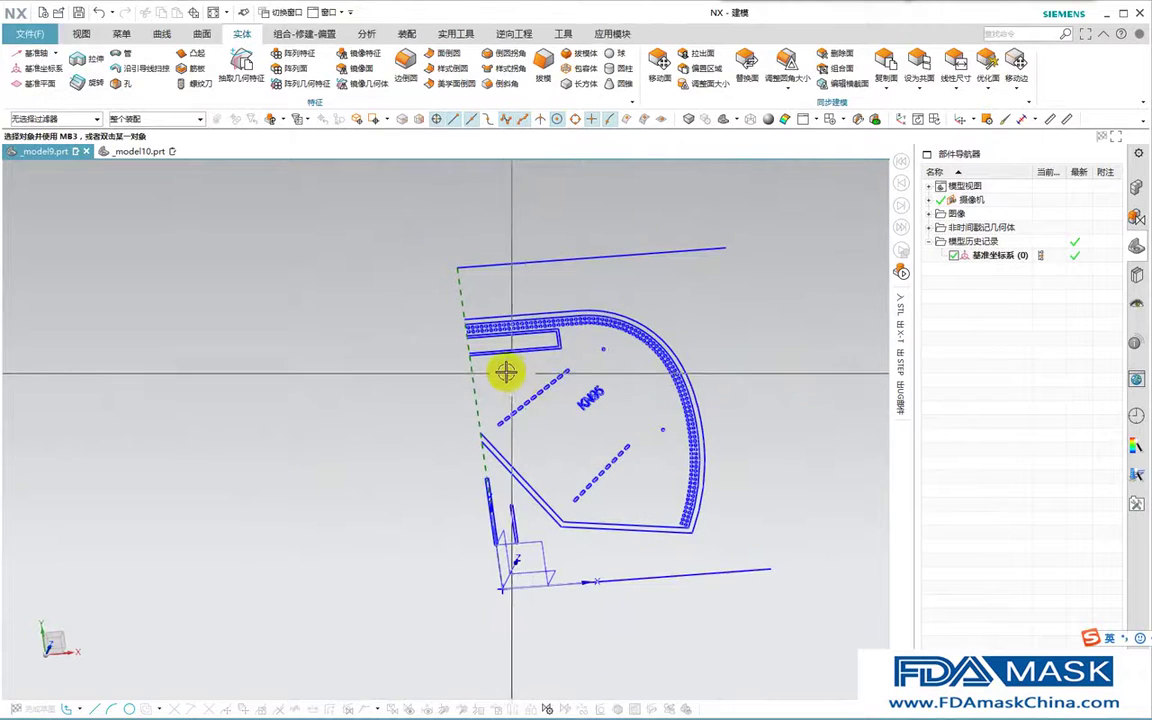
scroll(512, 419, up, 5)
scroll(535, 333, down, 5)
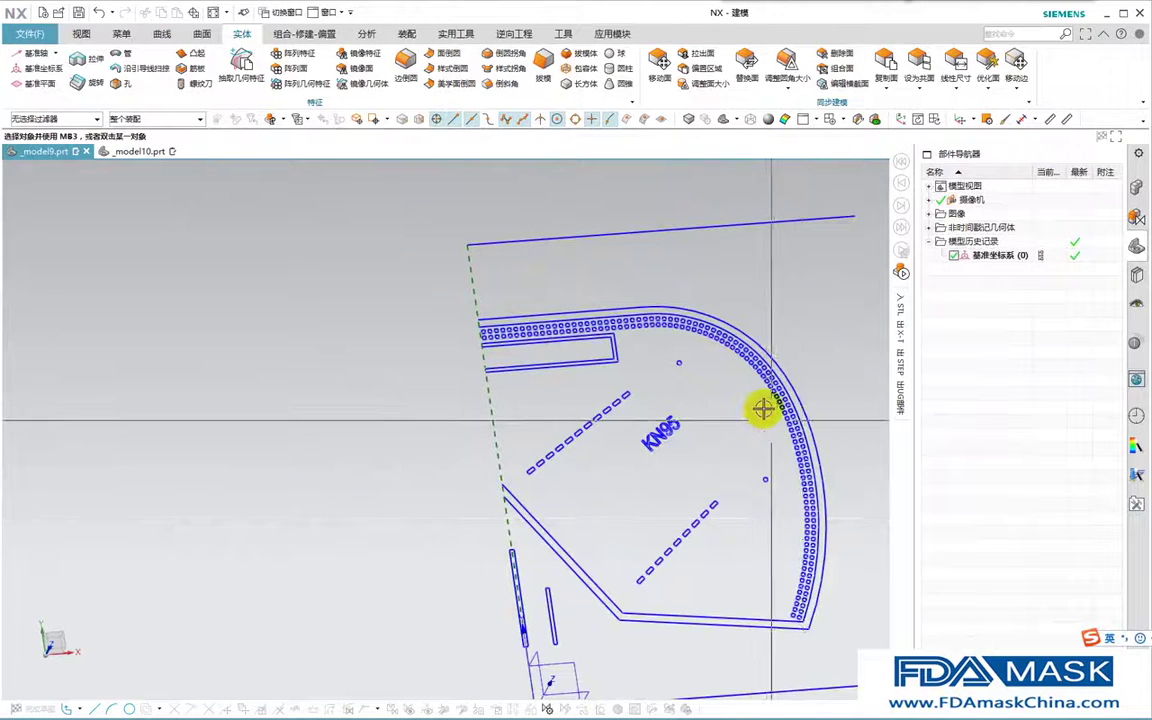
middle_drag(674, 452, 635, 363)
key(ctrl+l)
click(280, 606)
scroll(555, 329, up, 4)
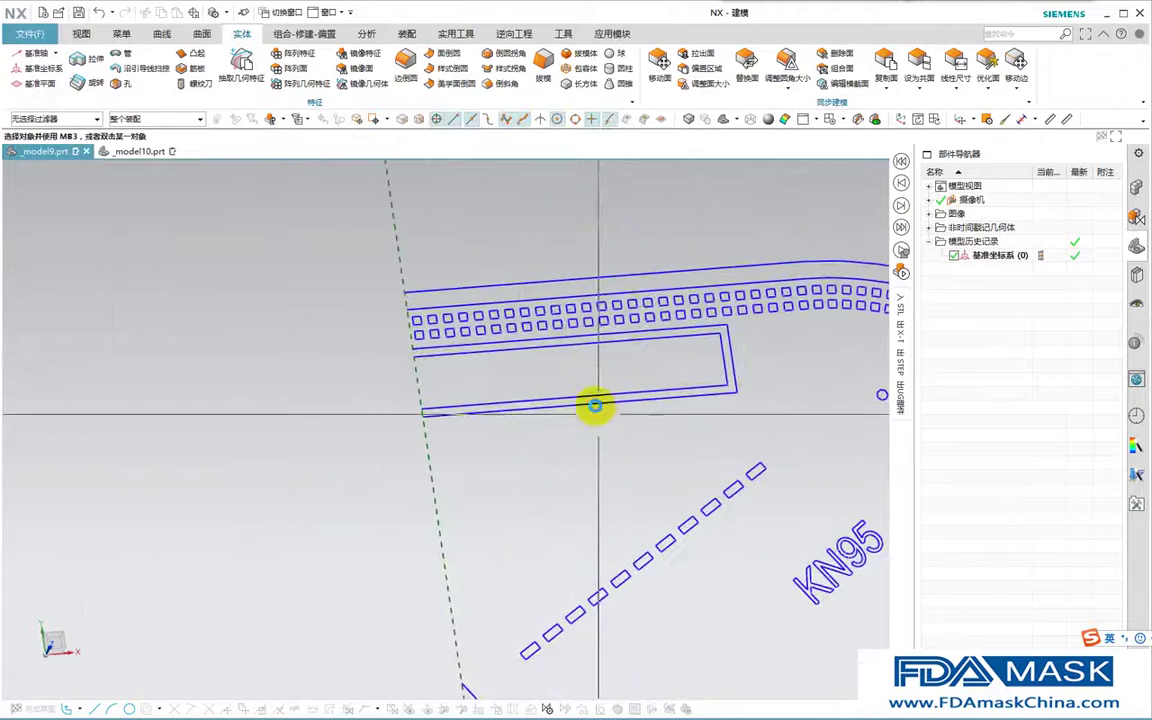
Start an extrusion and set the section selection rule to connected curves.
key(x)
scroll(512, 318, down, 5)
middle_drag(547, 347, 673, 347)
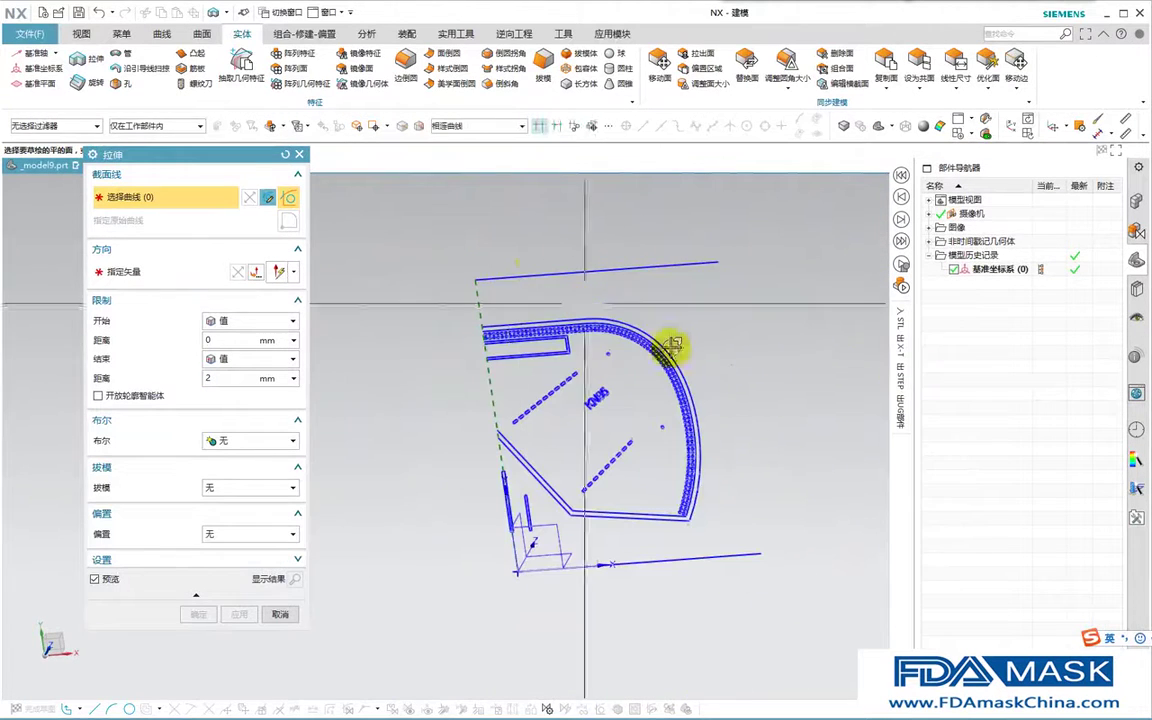
scroll(508, 484, up, 6)
drag(512, 502, 540, 532)
drag(564, 560, 620, 579)
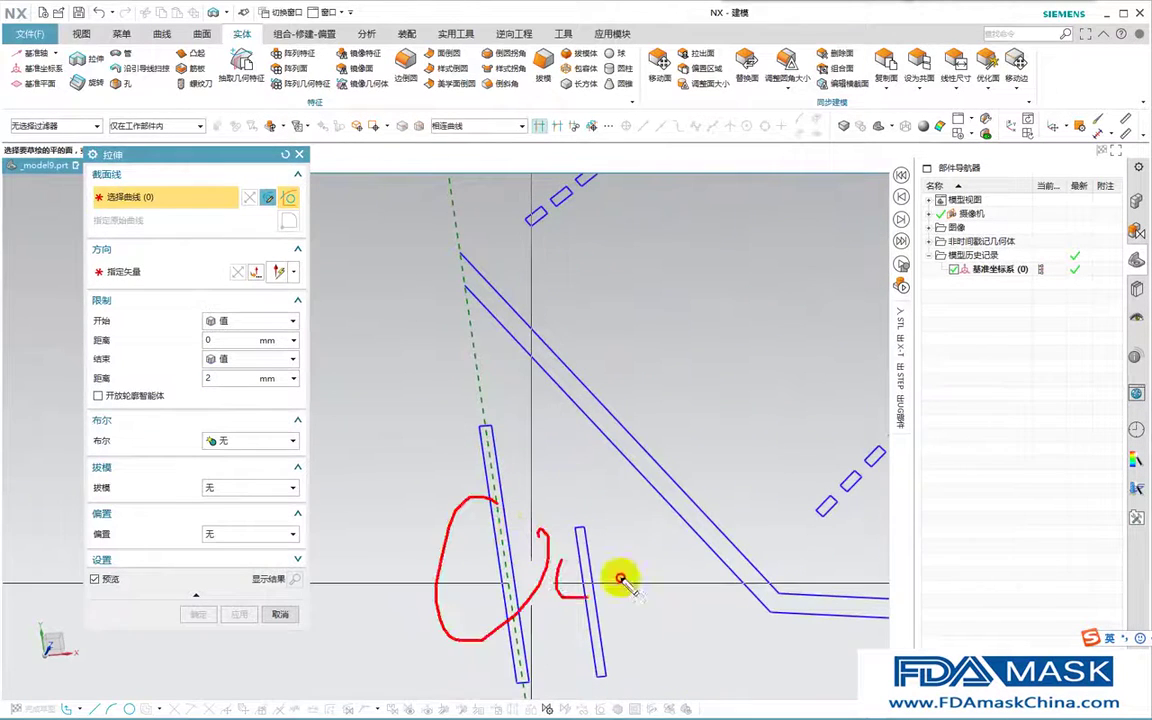
scroll(564, 481, down, 4)
mouse_move(499, 343)
mouse_down()
mouse_move(796, 400)
mouse_move(773, 442)
mouse_up()
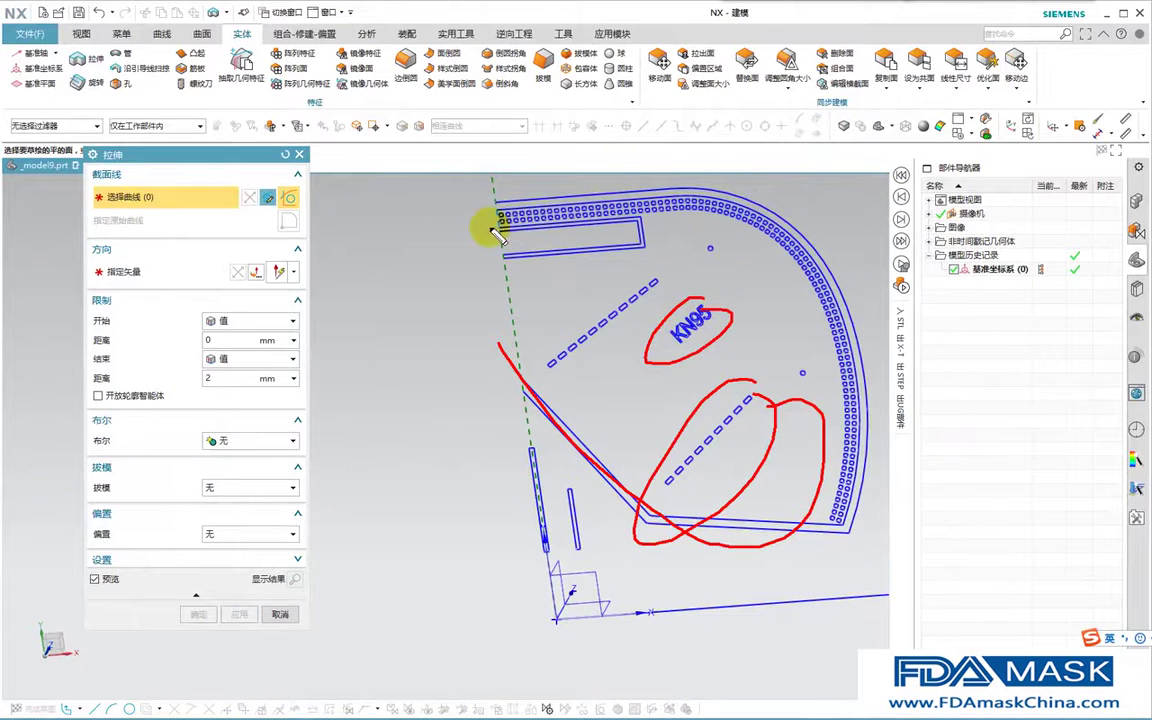
key(Escape)
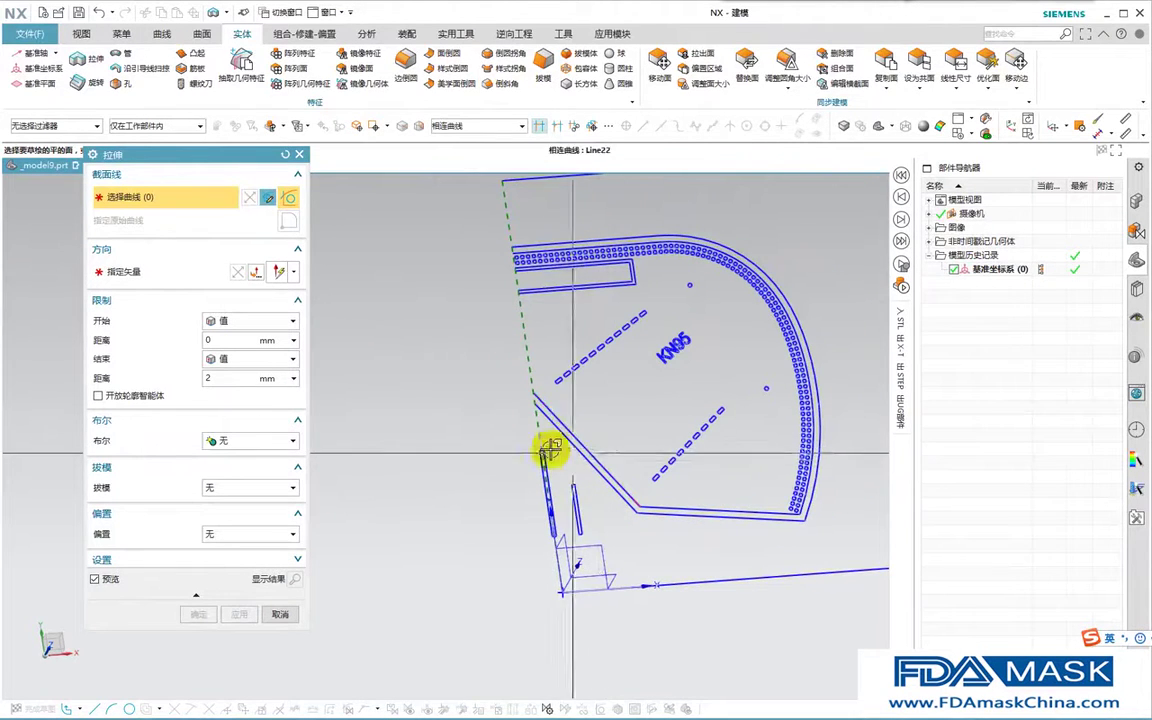
scroll(478, 466, down, 2)
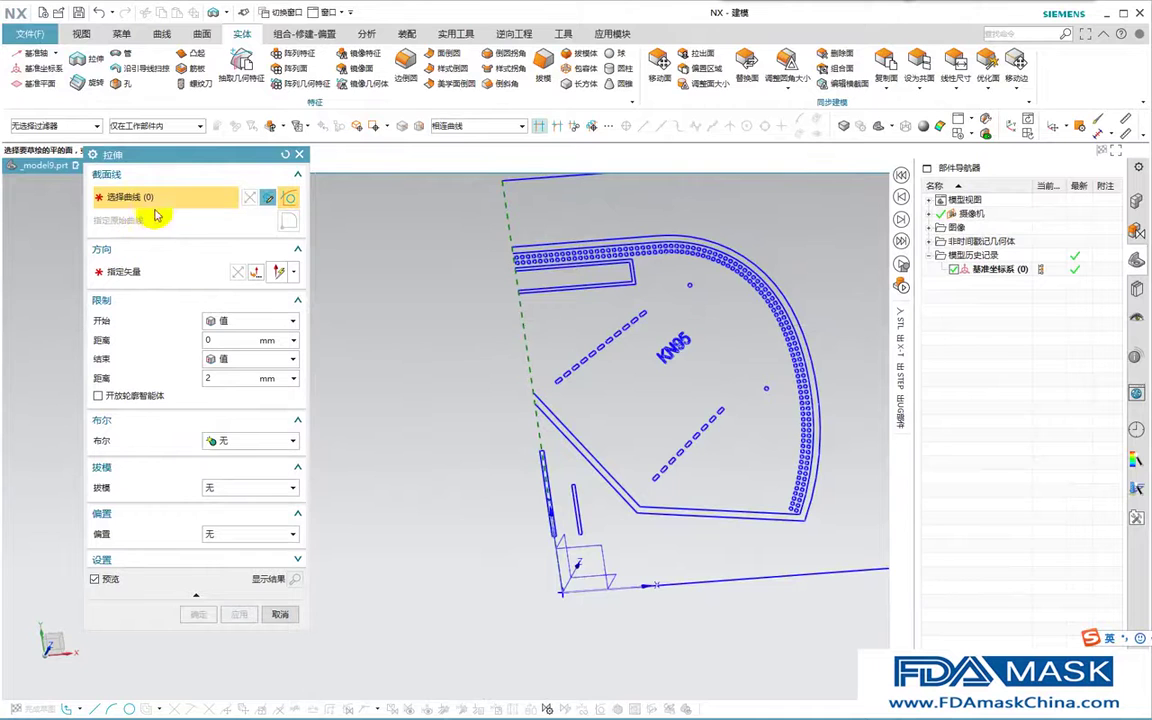
shift+middle_drag(670, 301, 673, 340)
click(461, 127)
click(480, 155)
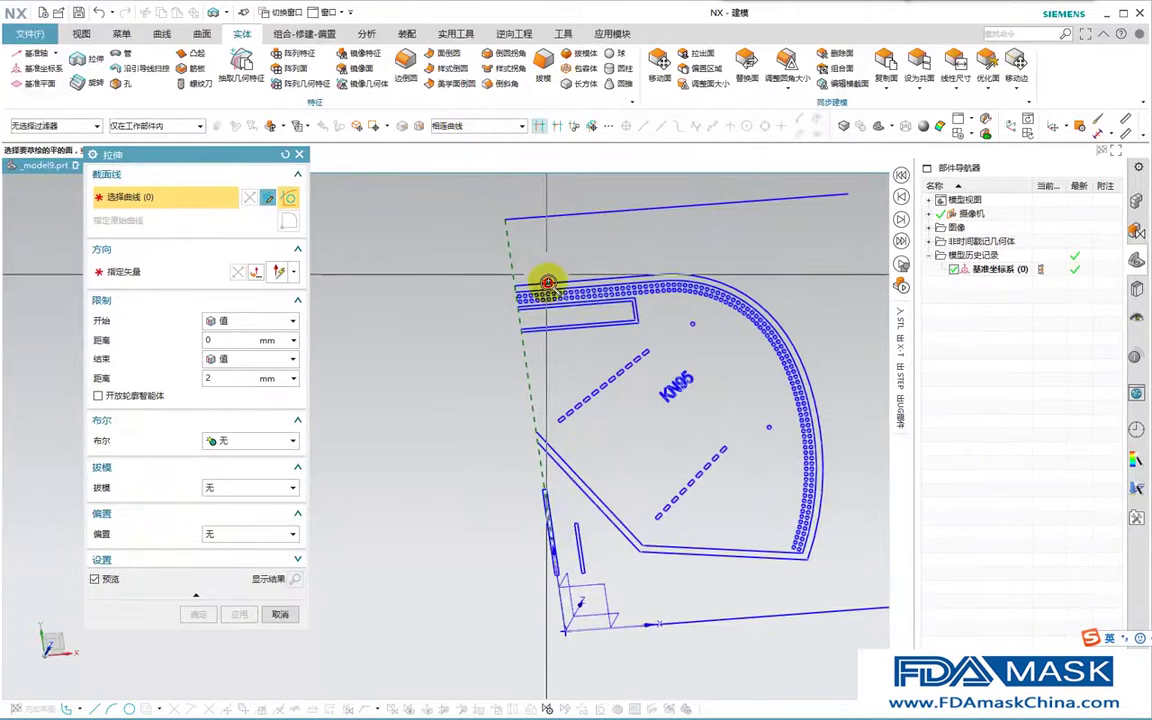
Extrude the mask's border band by 2 mm, using its outer and inner outlines closed off along the centreline.
scroll(548, 283, up, 4)
middle_drag(548, 283, 452, 167)
scroll(610, 252, down, 4)
scroll(610, 252, down, 1)
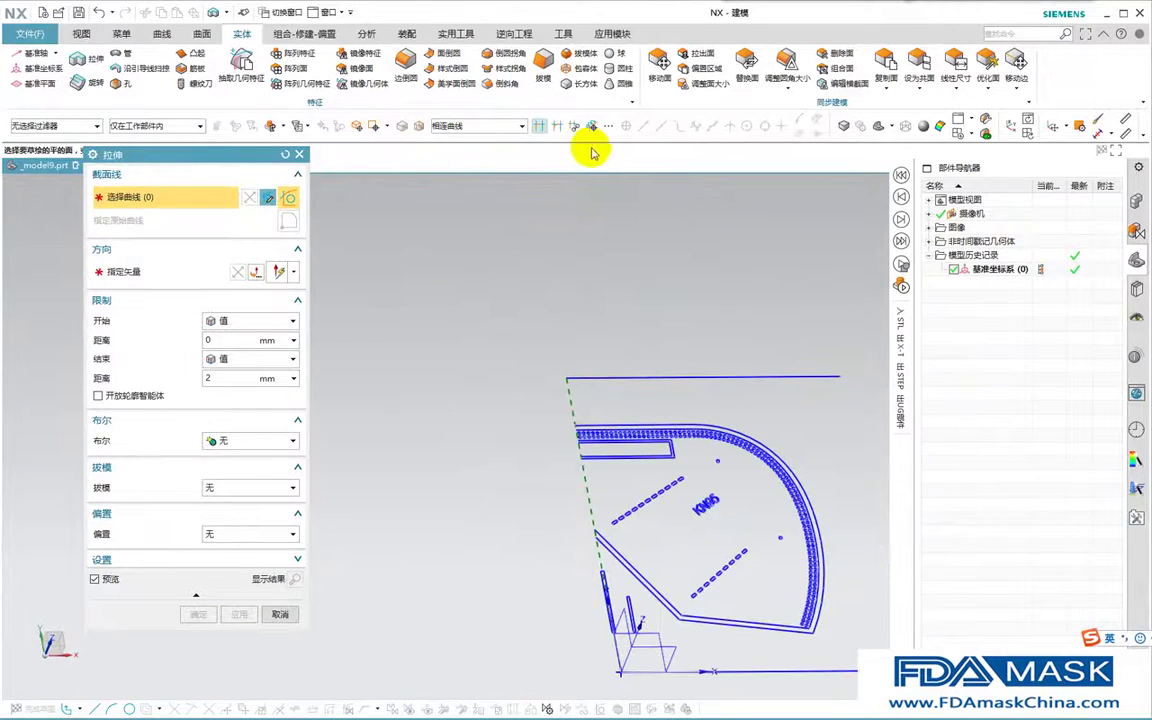
scroll(575, 420, up, 5)
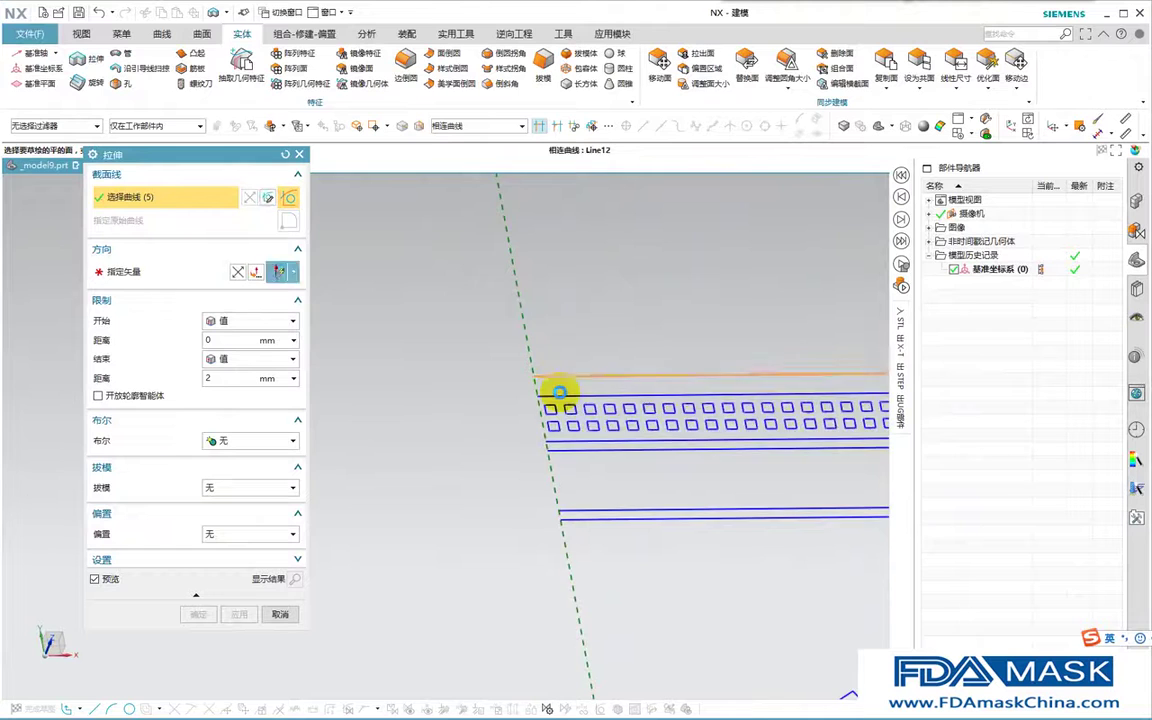
click(560, 390)
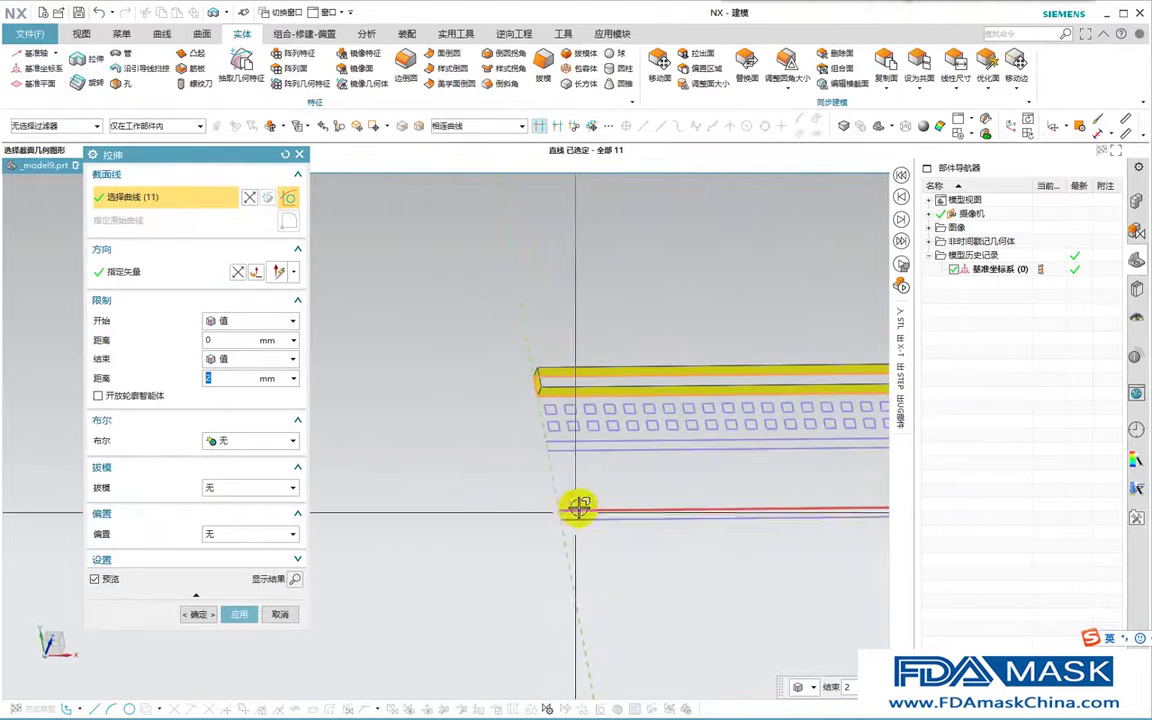
scroll(532, 392, down, 6)
scroll(582, 541, up, 3)
scroll(508, 485, up, 4)
click(557, 473)
scroll(551, 512, down, 5)
middle_click(611, 335)
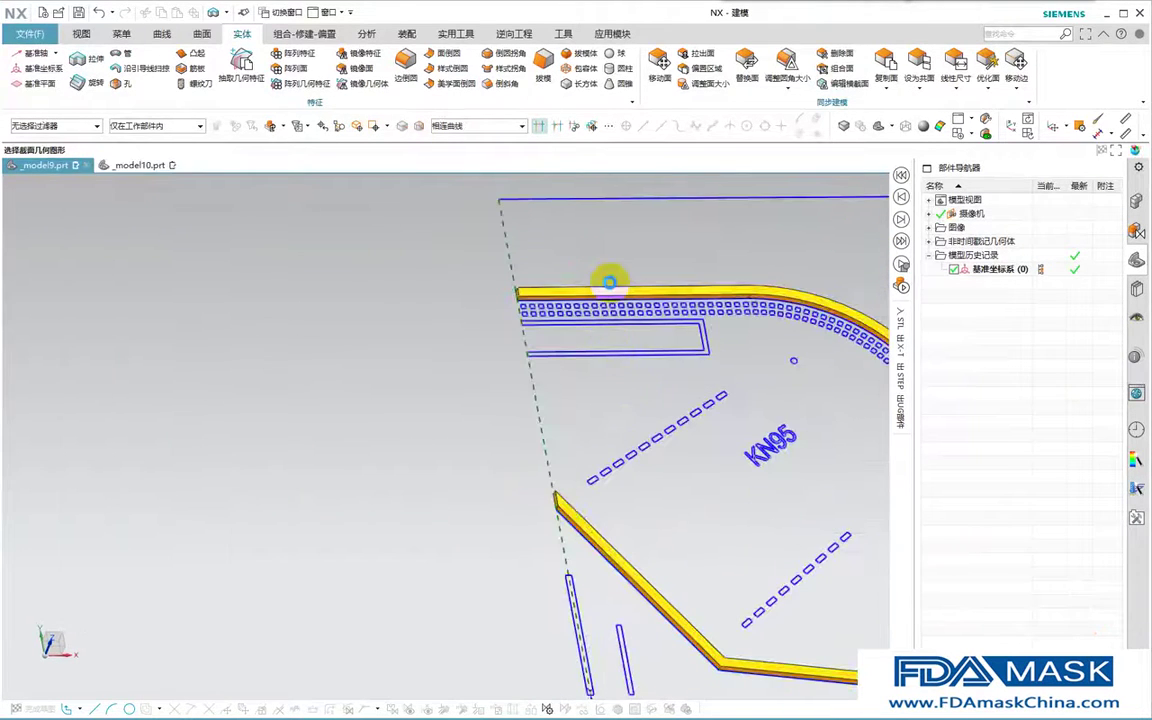
double_click(609, 281)
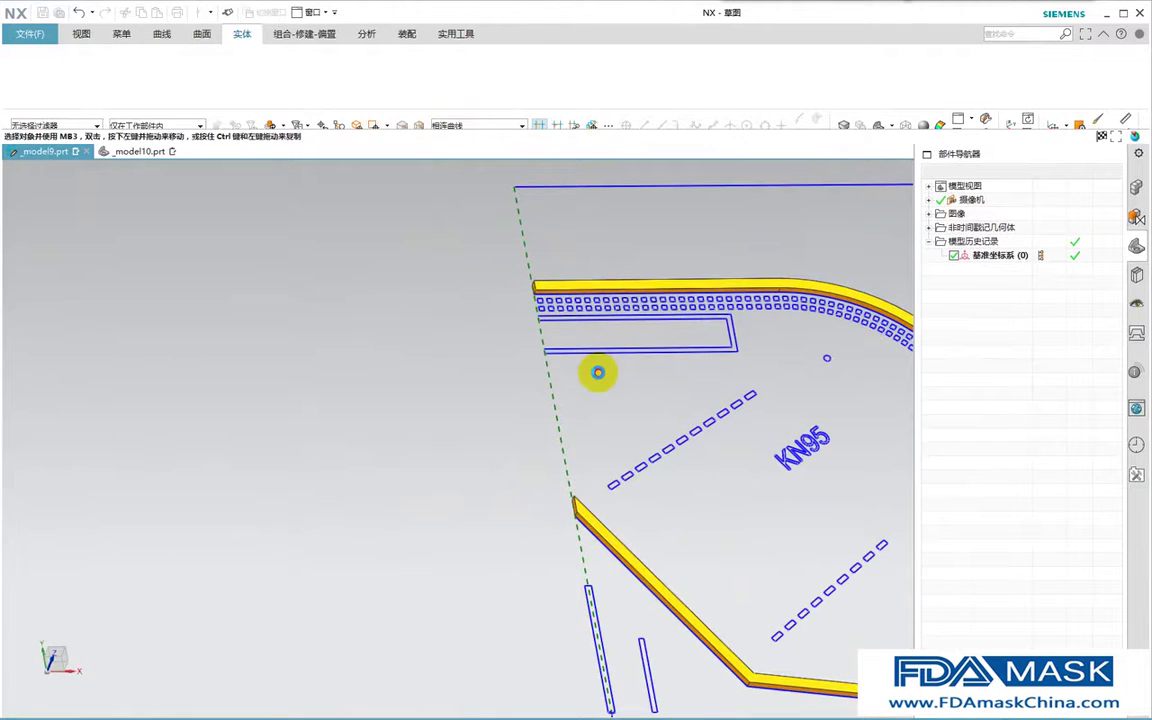
scroll(567, 305, up, 4)
key(Escape)
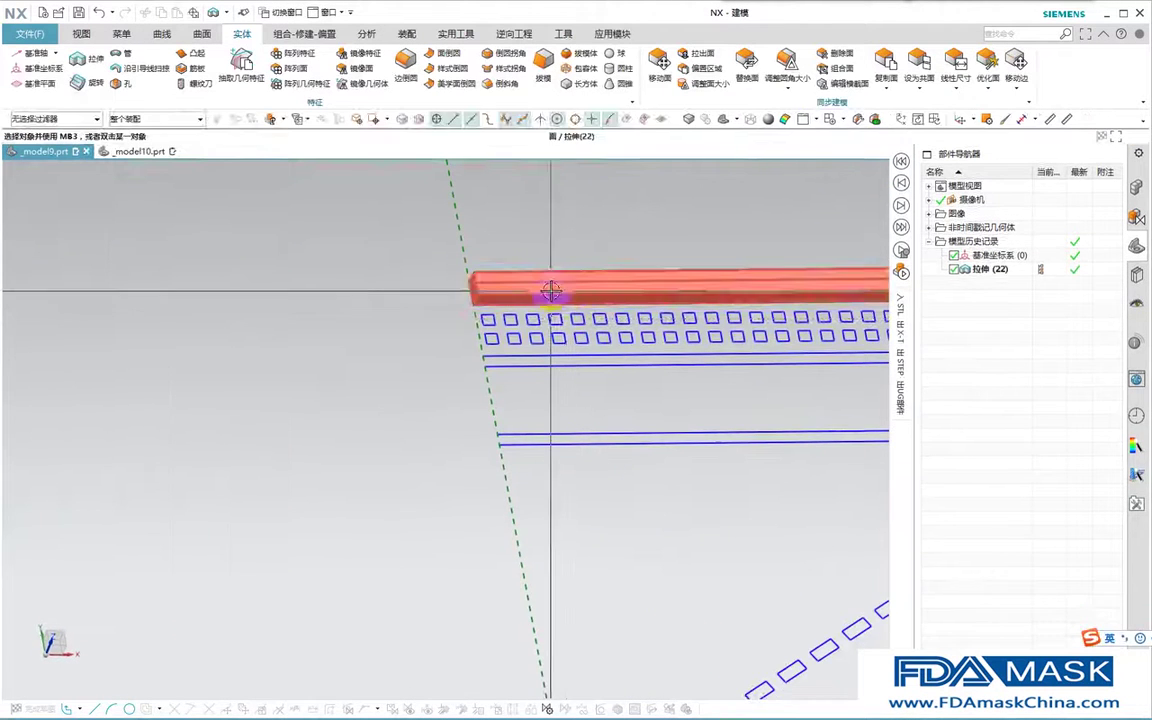
click(552, 289)
double_click(552, 289)
middle_click(512, 267)
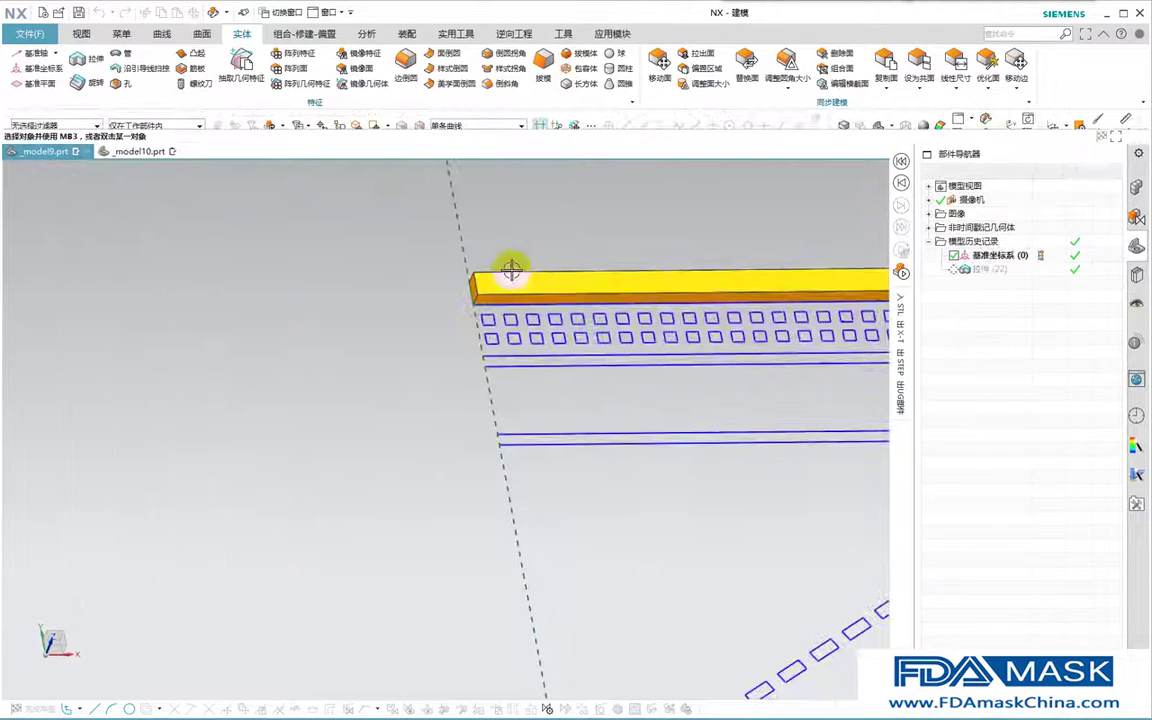
Hide the extruded border band body.
click(512, 275)
key(ctrl+b)
scroll(455, 349, down, 5)
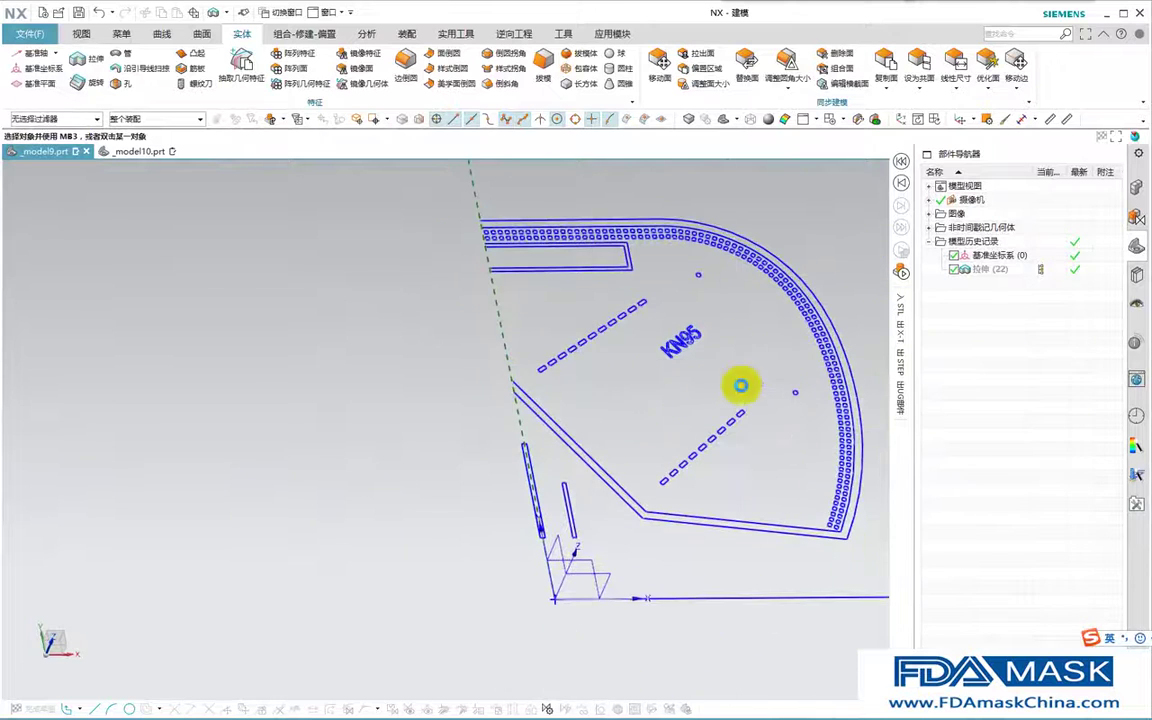
Select the two dashed rows, the two small circles and the KN95 lettering as a new extrusion section.
key(x)
scroll(745, 413, up, 2)
drag(810, 380, 752, 440)
drag(642, 497, 616, 529)
drag(707, 287, 610, 367)
drag(617, 268, 454, 379)
drag(682, 236, 638, 276)
scroll(514, 321, up, 5)
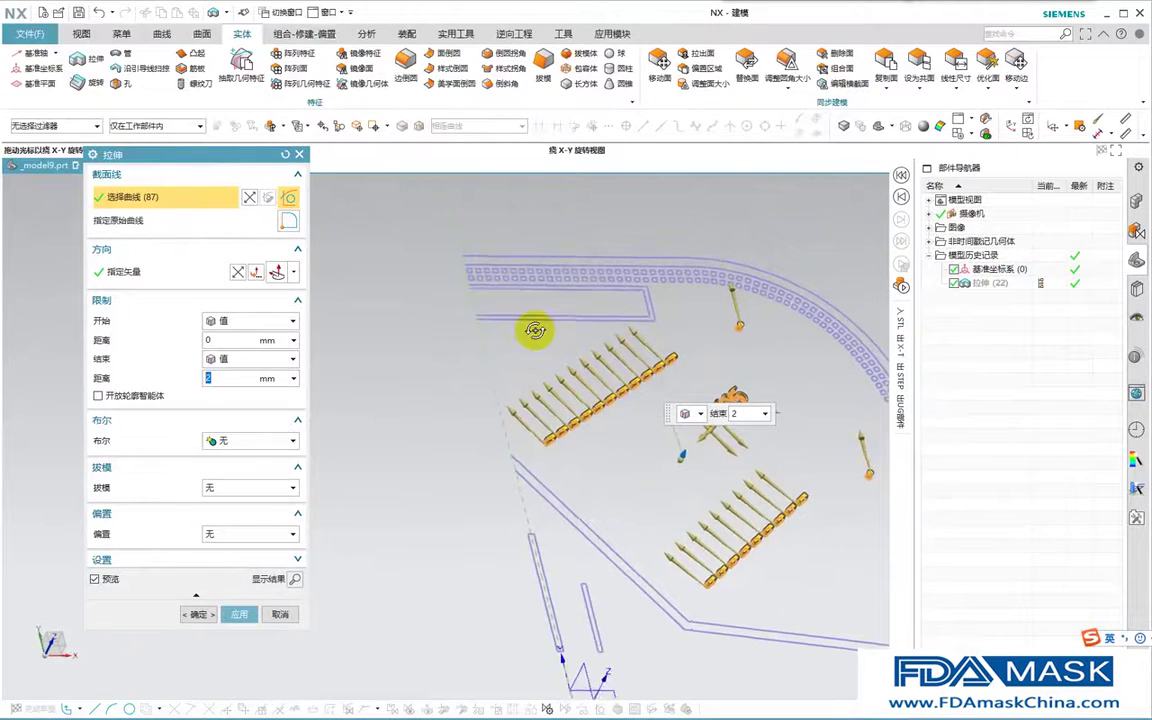
Add both rectangular frame outlines to the section, closed off at the centreline ends, and extrude everything 2 mm.
click(548, 300)
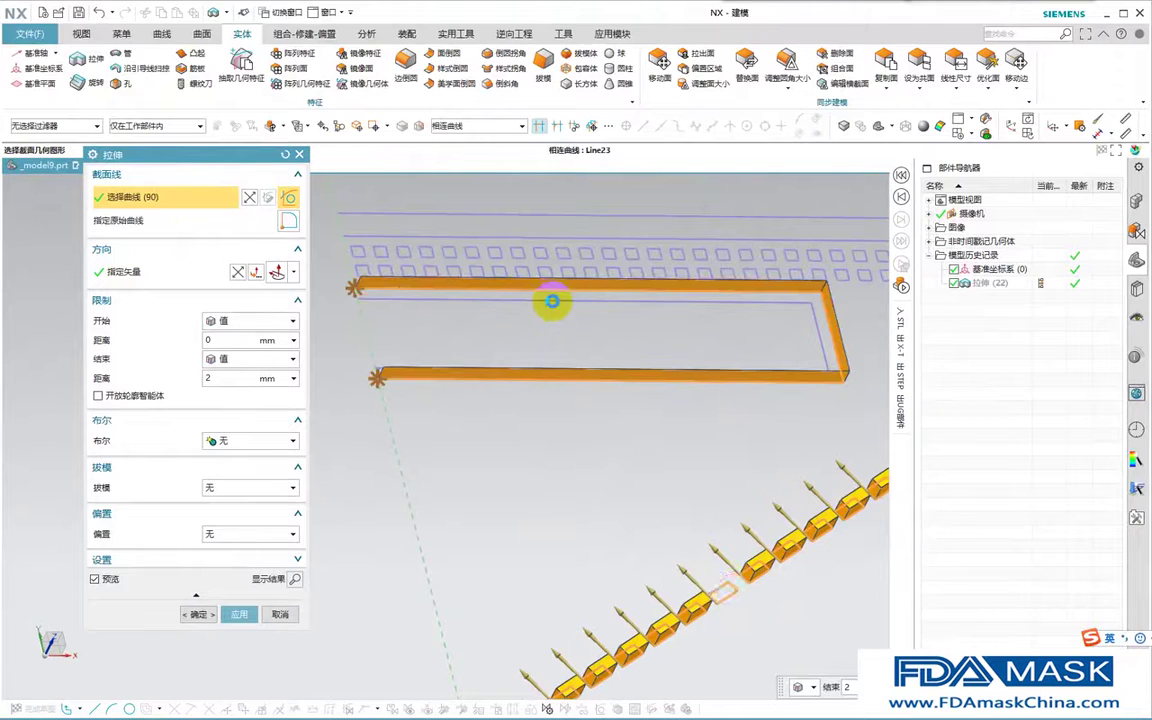
click(356, 290)
scroll(357, 310, up, 3)
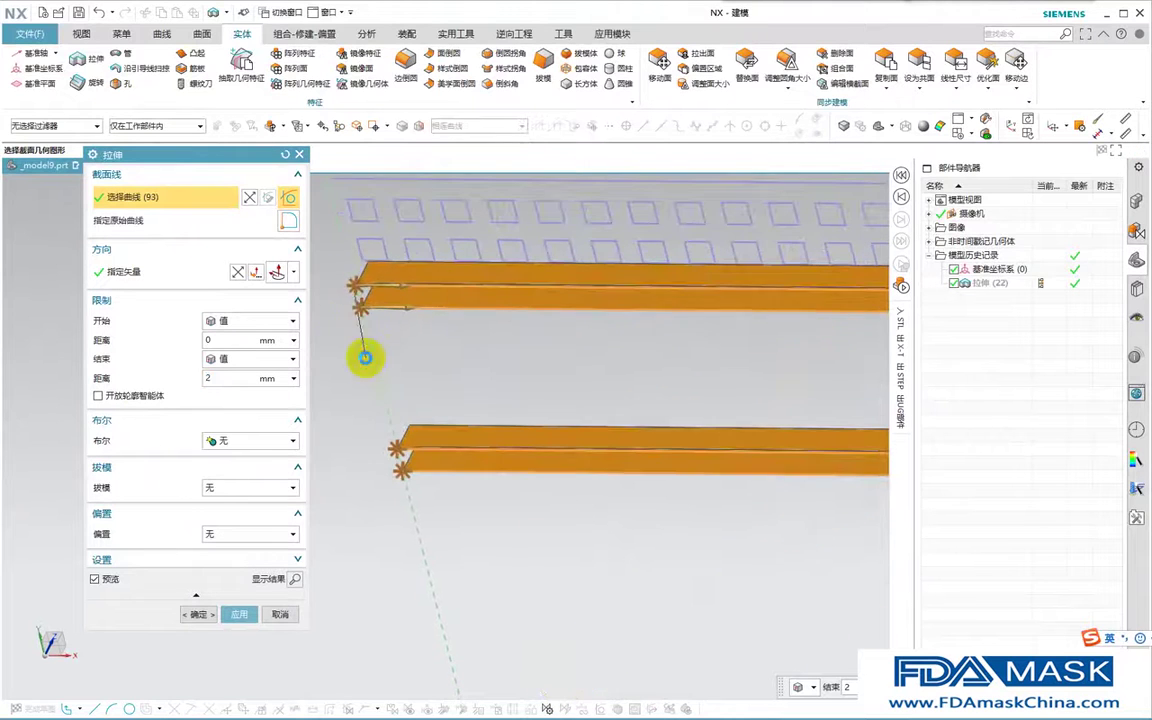
click(399, 455)
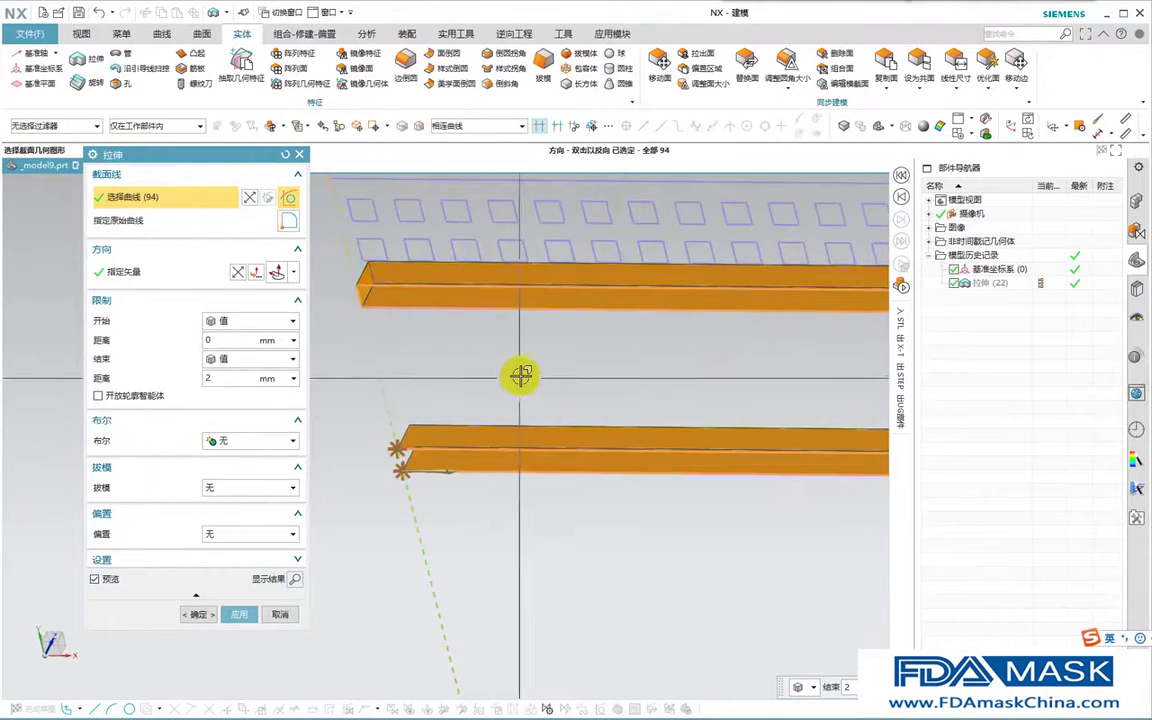
click(399, 458)
scroll(463, 371, down, 6)
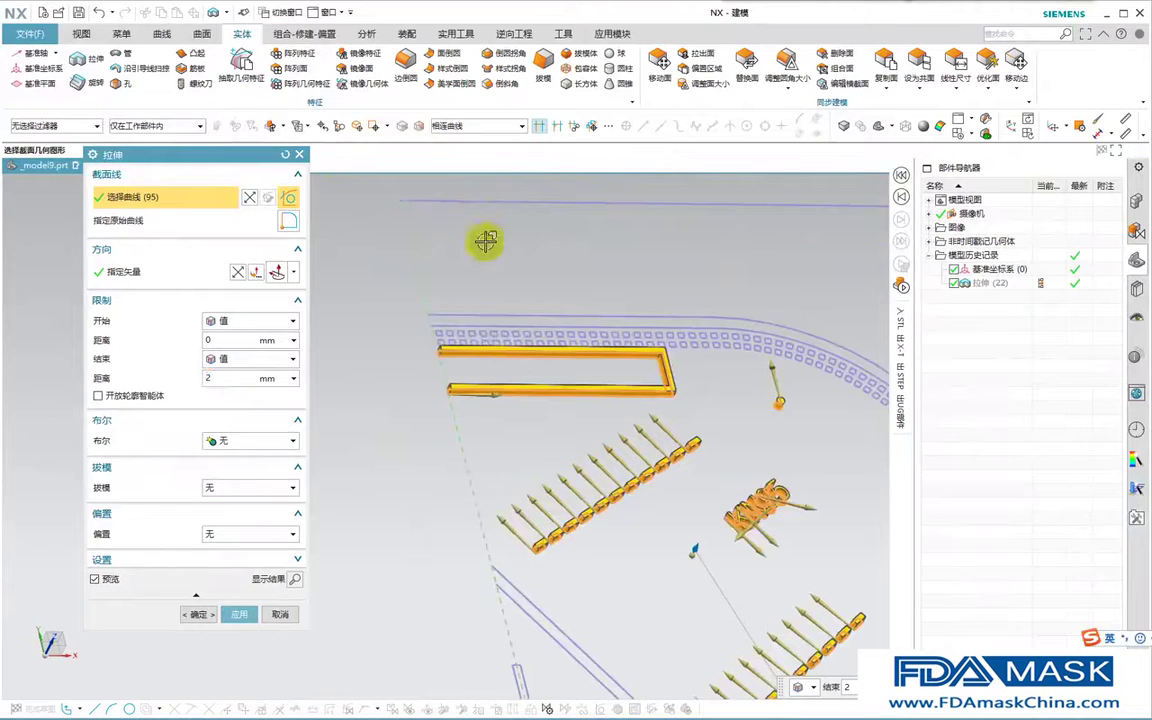
middle_click(525, 263)
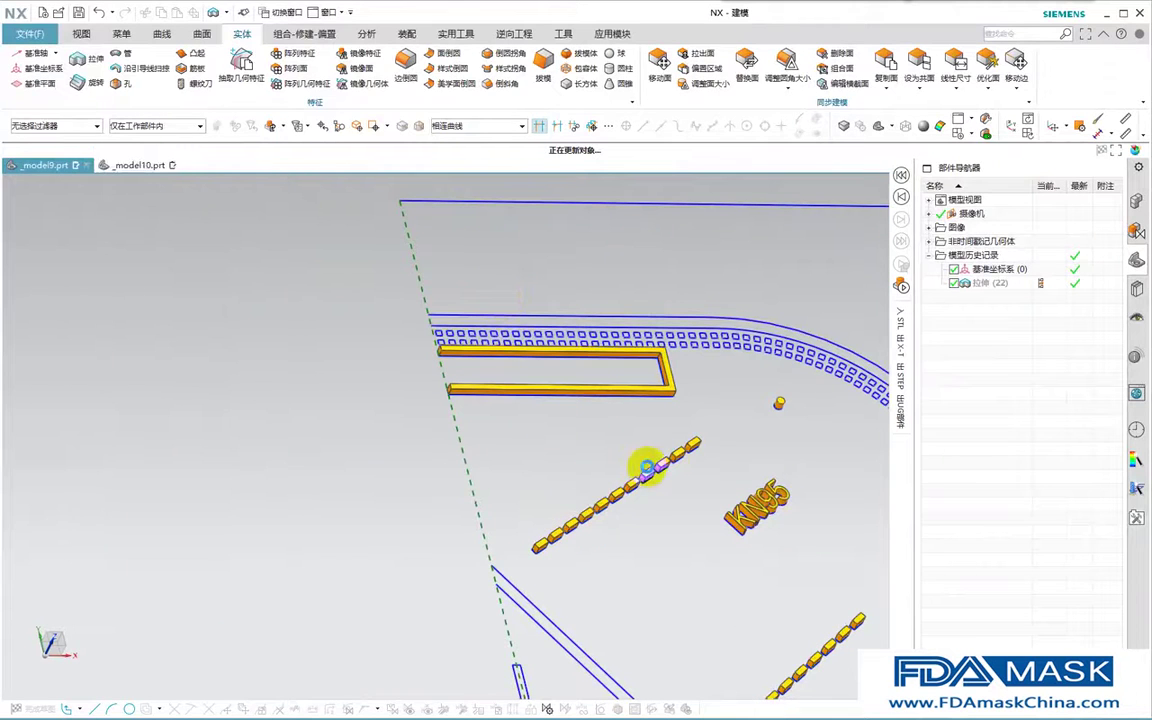
Hide the extrusion of the frame, dashed rows, circles and KN95 lettering.
key(s)
key(Escape)
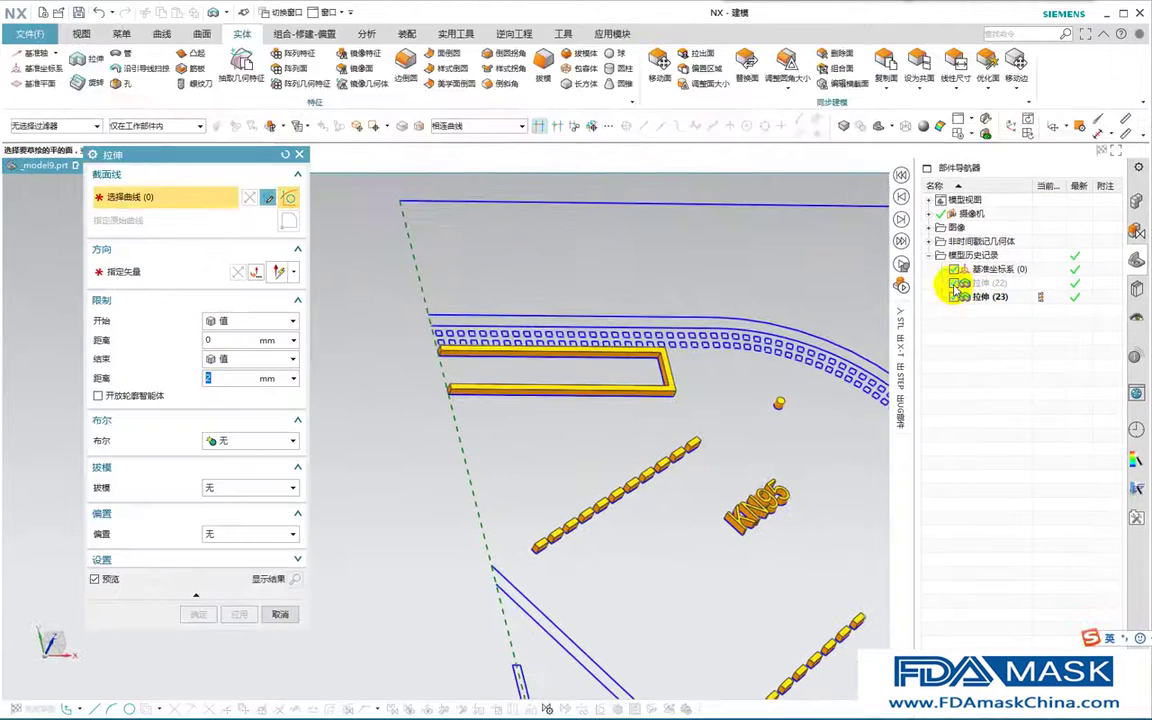
key(Escape)
right_click(997, 289)
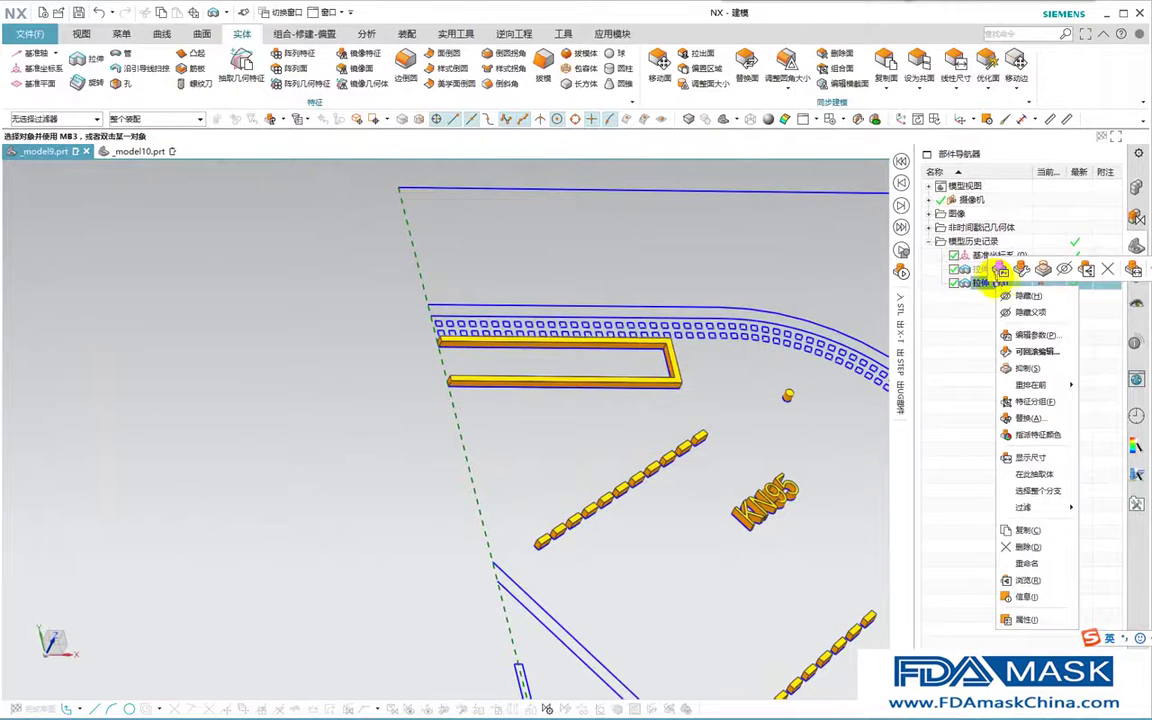
click(1030, 298)
Extrude the two narrow bar outlines near the origin by 2 mm.
scroll(656, 262, down, 4)
scroll(658, 404, up, 4)
middle_drag(681, 483, 614, 285)
key(x)
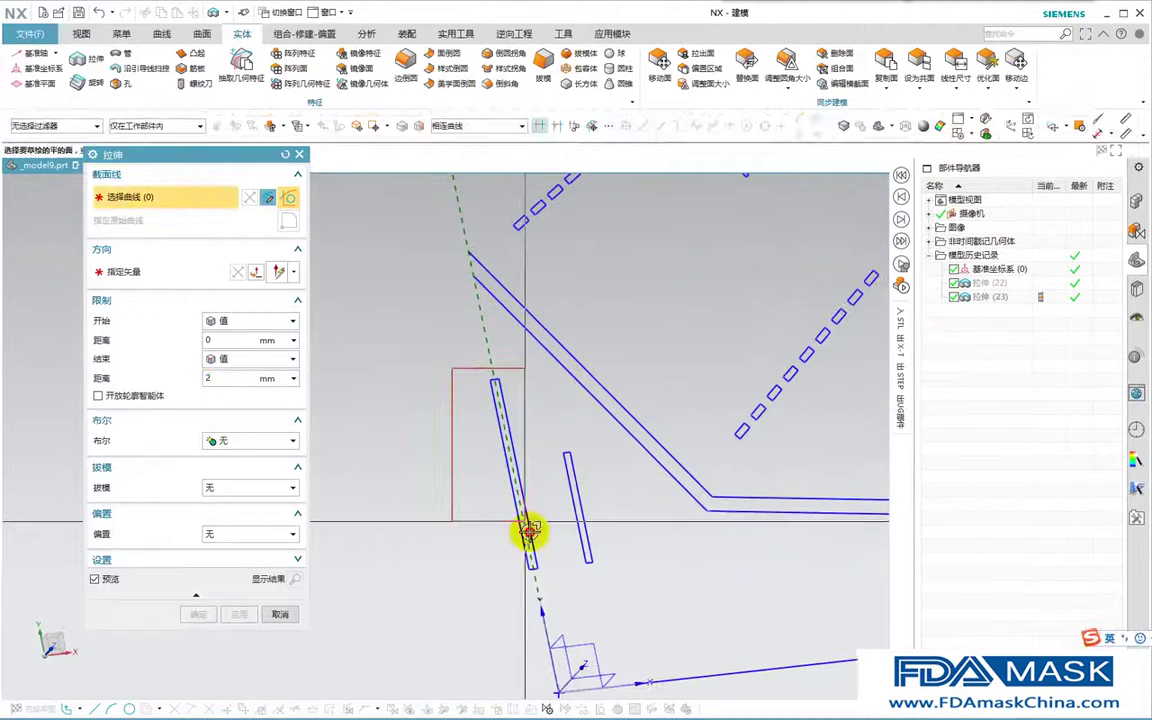
click(540, 578)
click(584, 470)
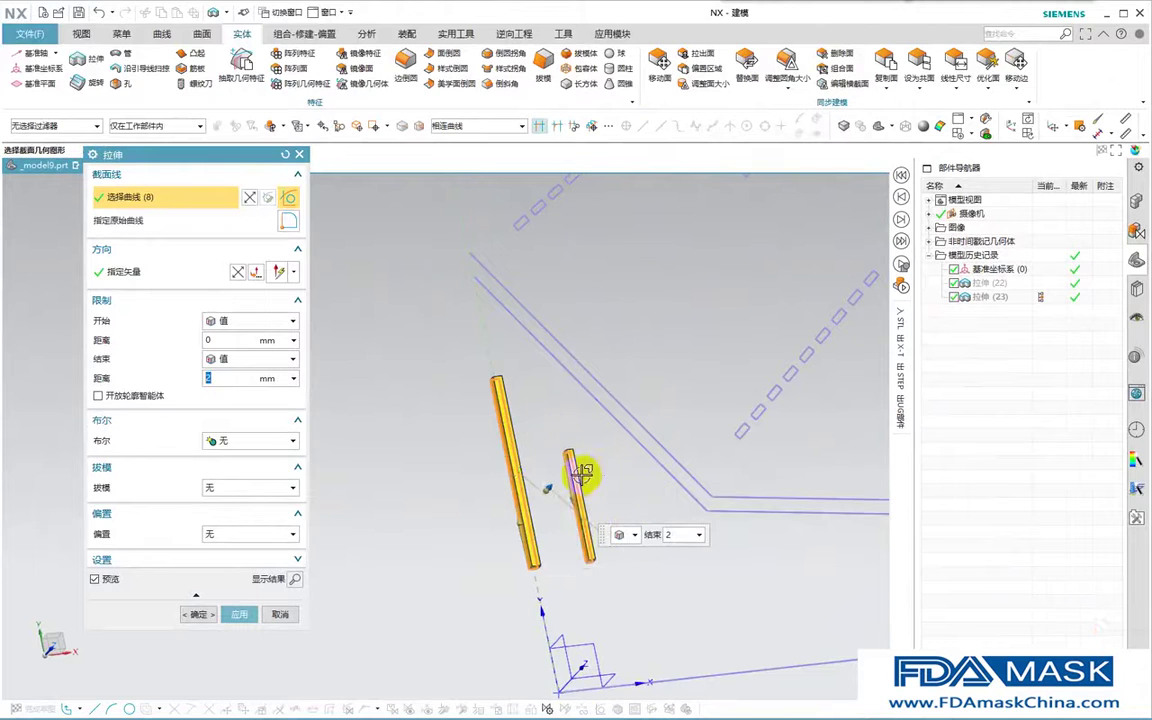
middle_click(540, 483)
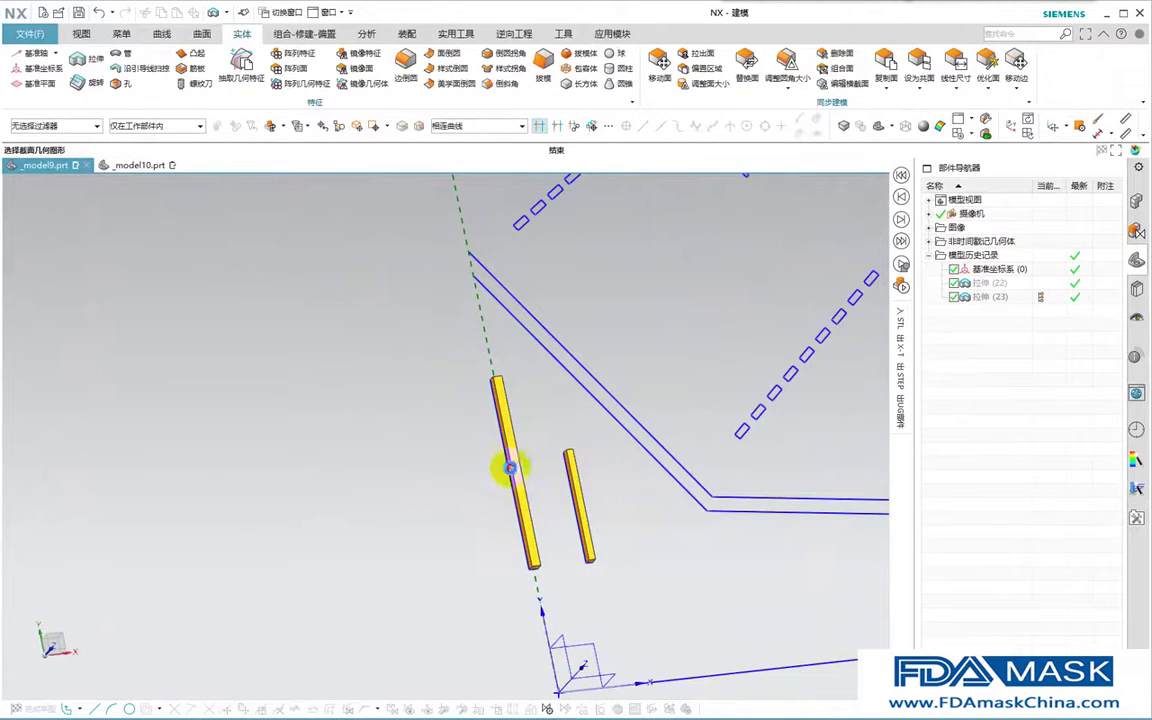
key(s)
scroll(656, 262, down, 4)
middle_click(624, 305)
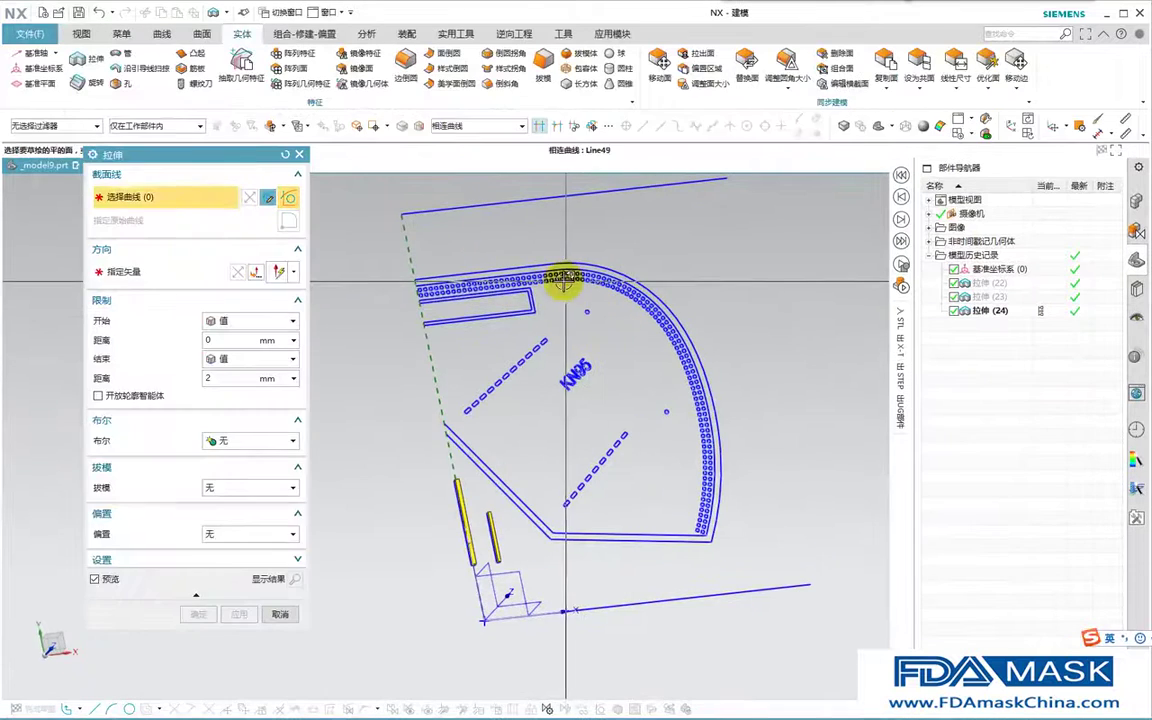
key(Escape)
Select the double row of small squares along the mask's edge, including those at the bend, as a new extrusion section without preview.
key(F8)
key(x)
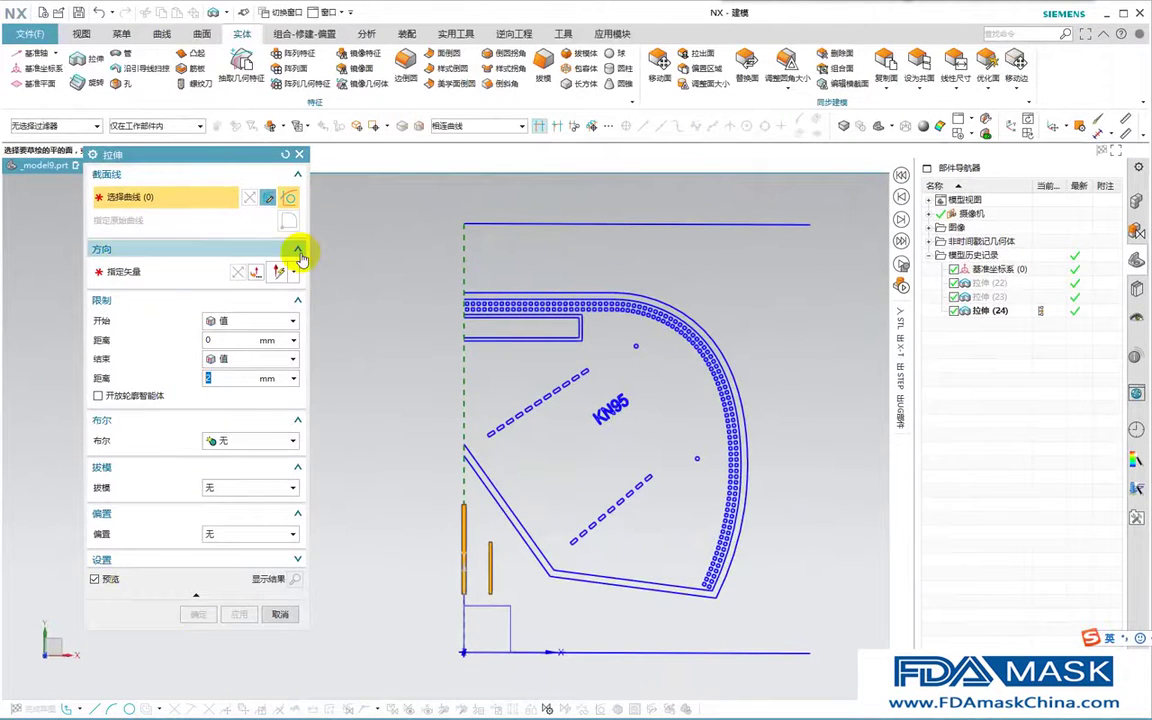
click(94, 579)
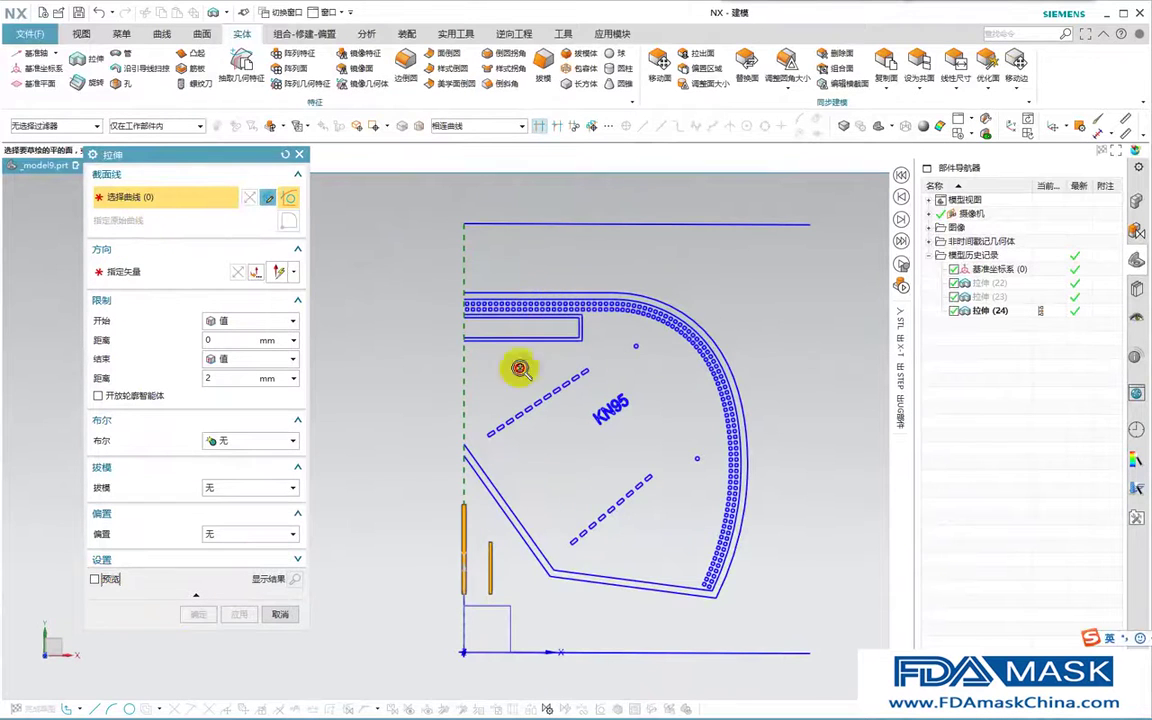
scroll(514, 350, up, 5)
drag(719, 293, 826, 297)
scroll(395, 280, down, 5)
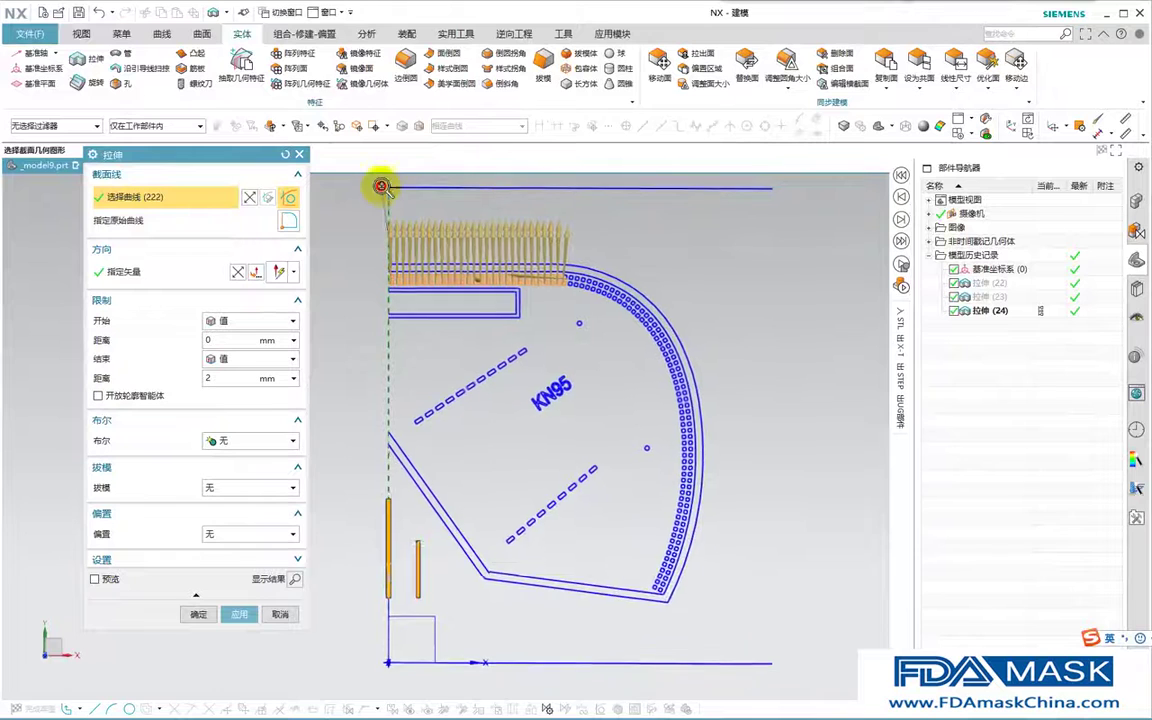
drag(638, 312, 608, 252)
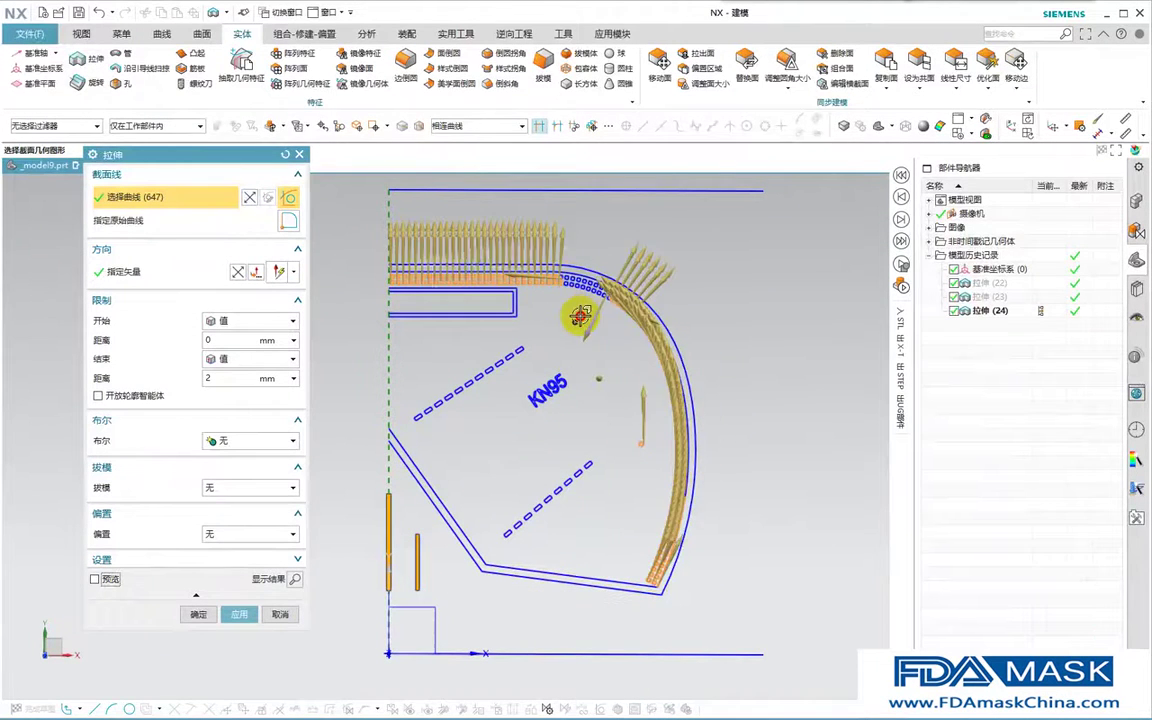
scroll(579, 314, up, 3)
ctrl+middle_drag(598, 429, 602, 455)
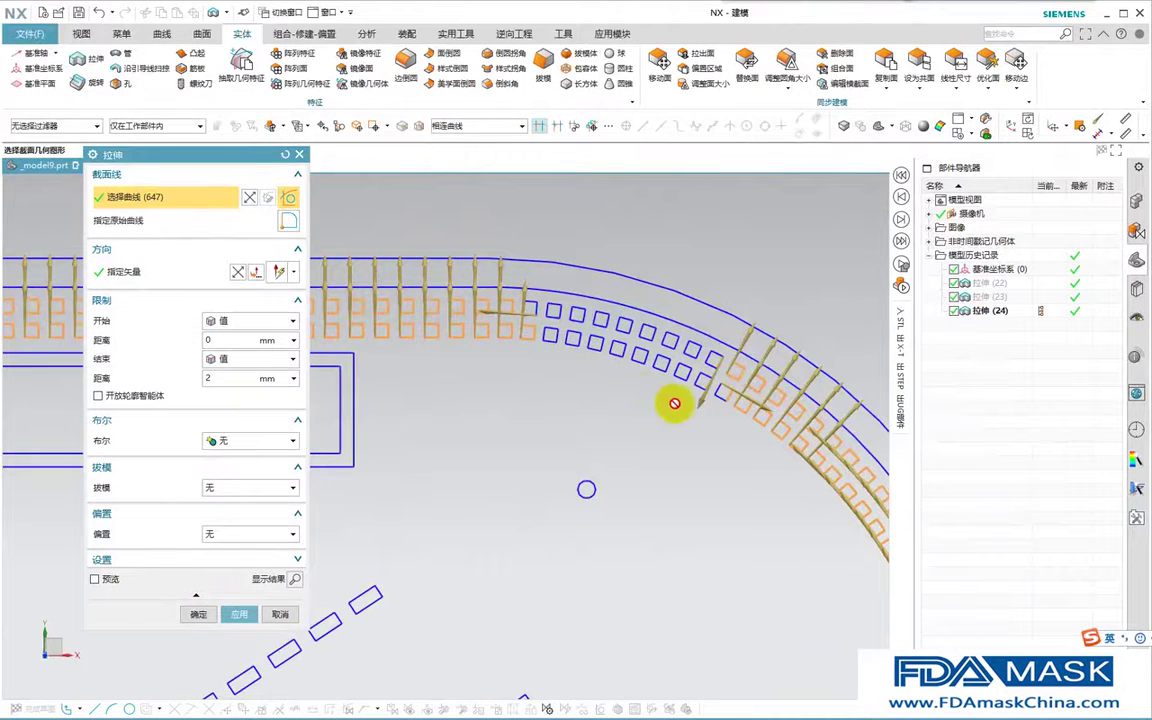
drag(748, 444, 507, 285)
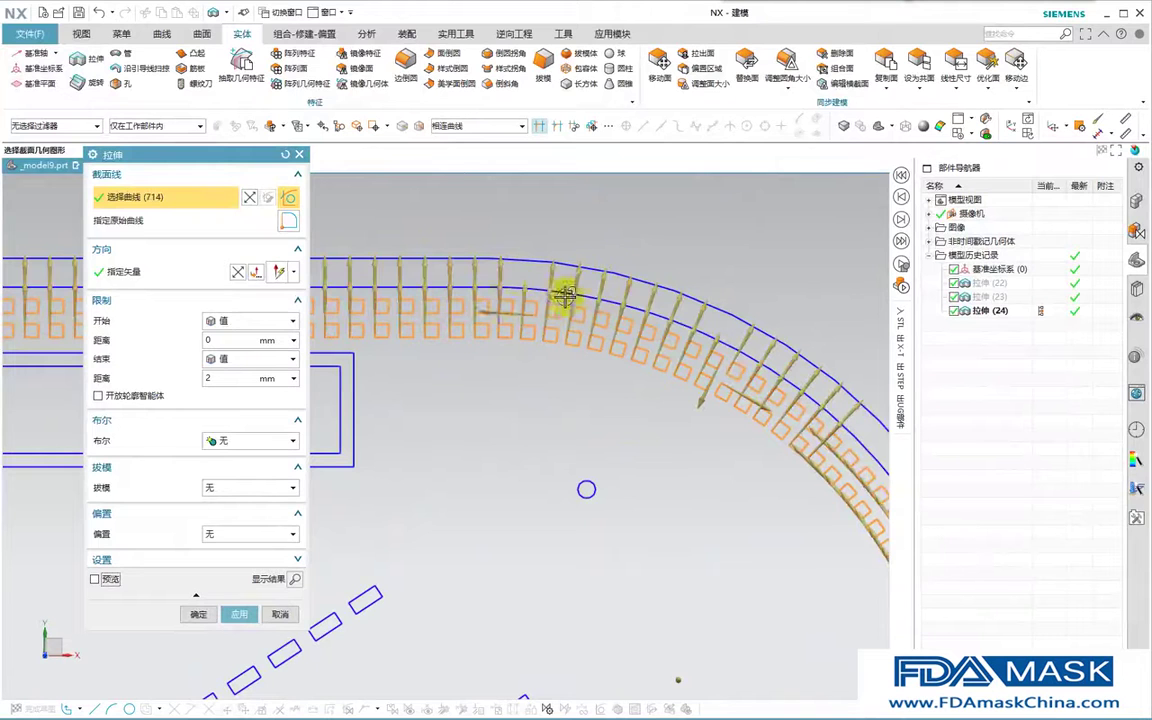
Remove the one stray curve from the section and extrude the double row of small squares 2 mm.
ctrl+middle_drag(617, 276, 600, 250)
ctrl+middle_drag(663, 327, 761, 434)
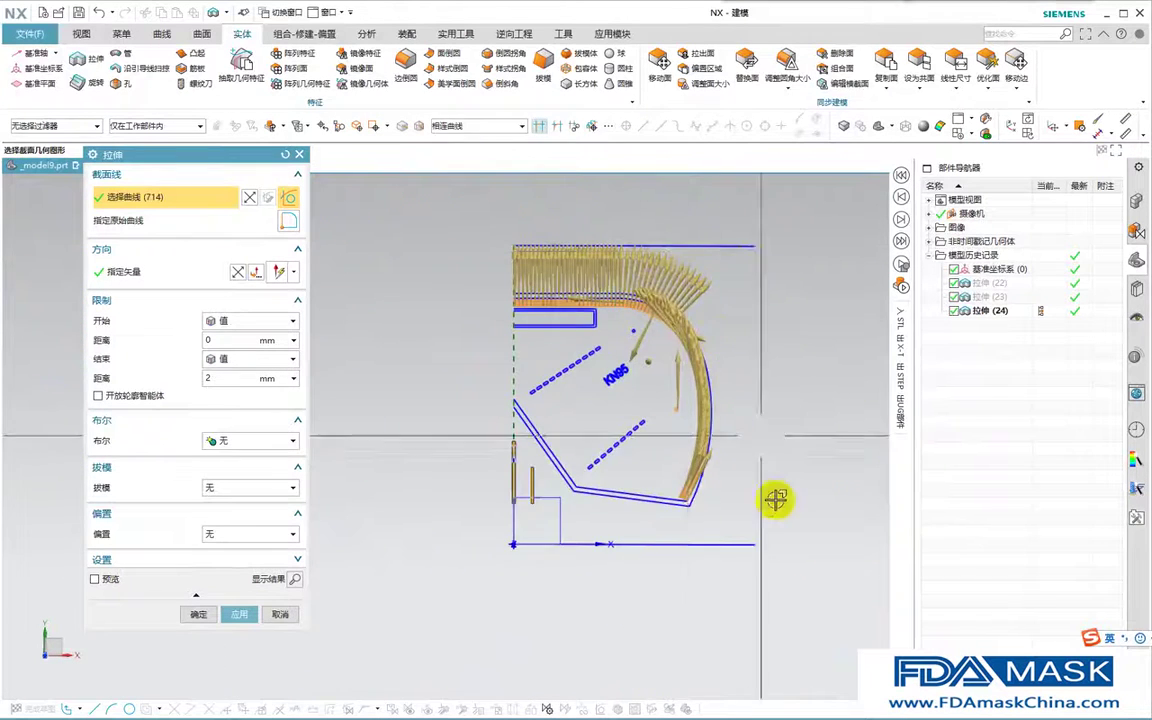
ctrl+middle_drag(692, 406, 756, 458)
ctrl+middle_drag(752, 390, 752, 412)
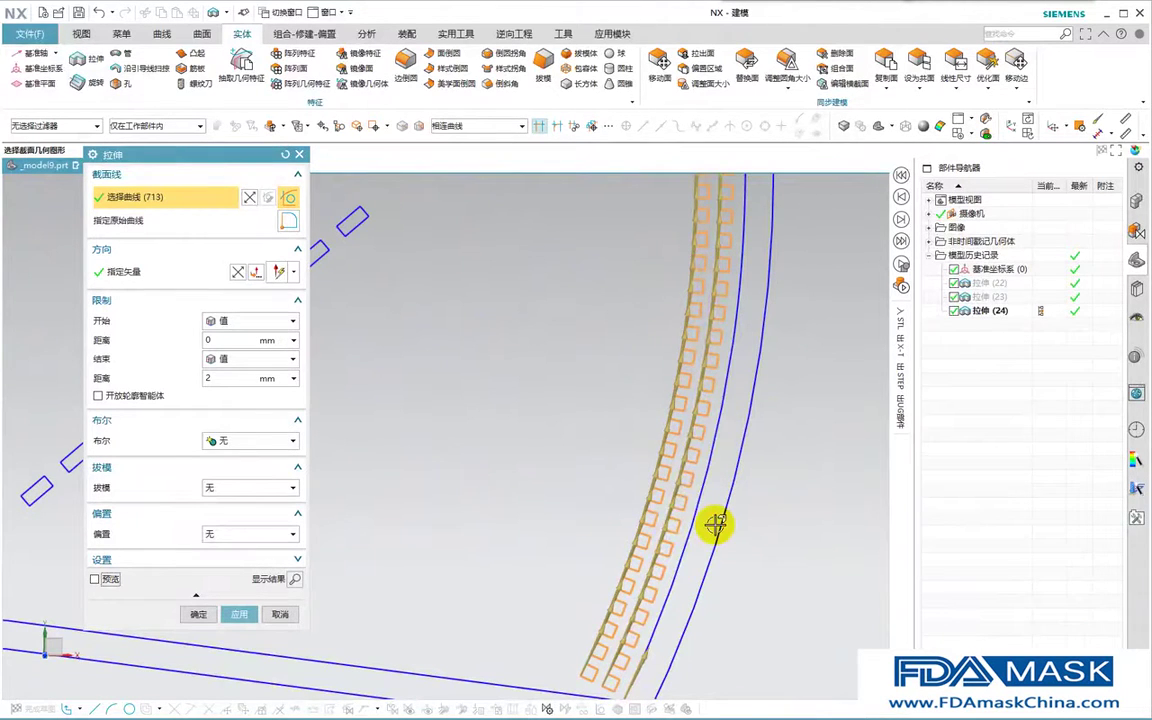
ctrl+middle_drag(692, 556, 707, 337)
ctrl+middle_drag(606, 396, 676, 475)
shift+middle_drag(712, 515, 681, 357)
middle_drag(688, 440, 755, 465)
click(199, 613)
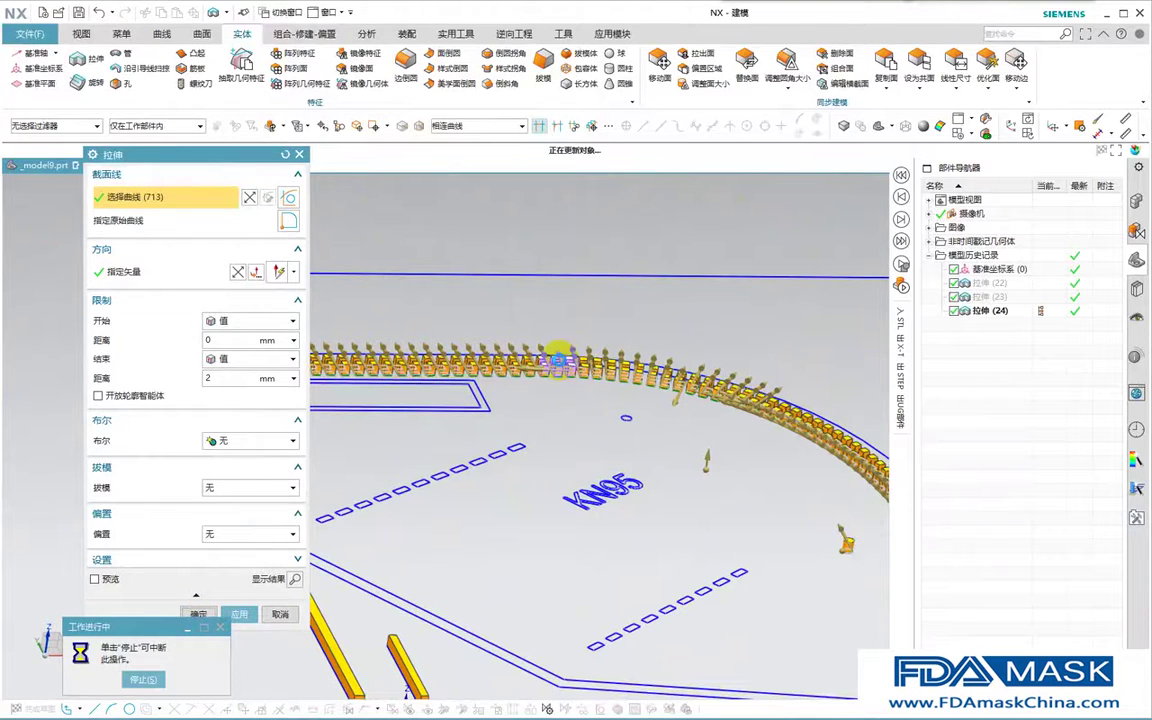
Show the hidden extrusions again together with the double row of squares and the two bars.
scroll(591, 347, down, 3)
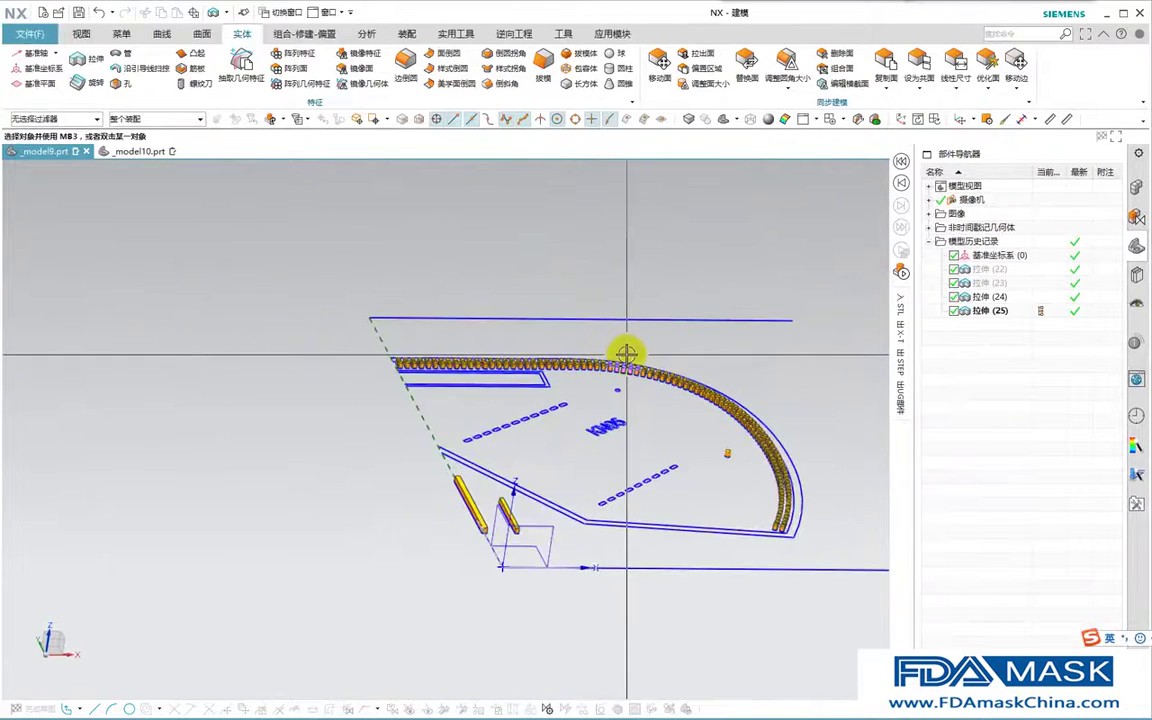
scroll(569, 412, up, 3)
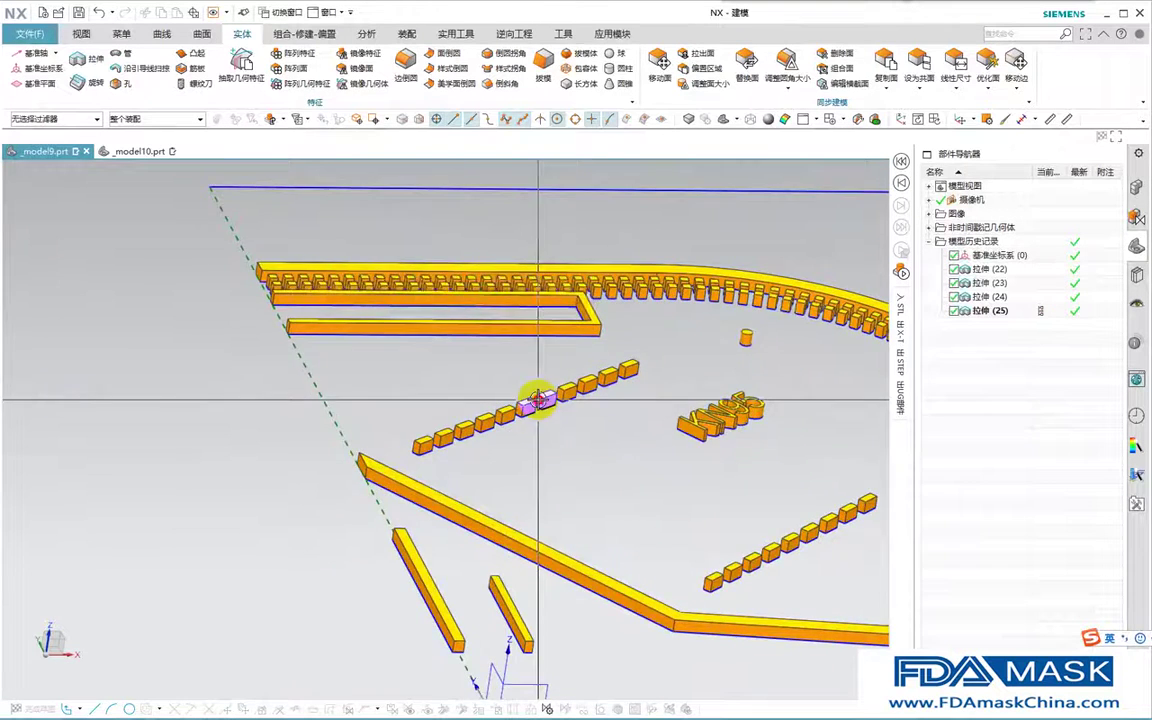
scroll(569, 412, down, 4)
scroll(579, 404, down, 3)
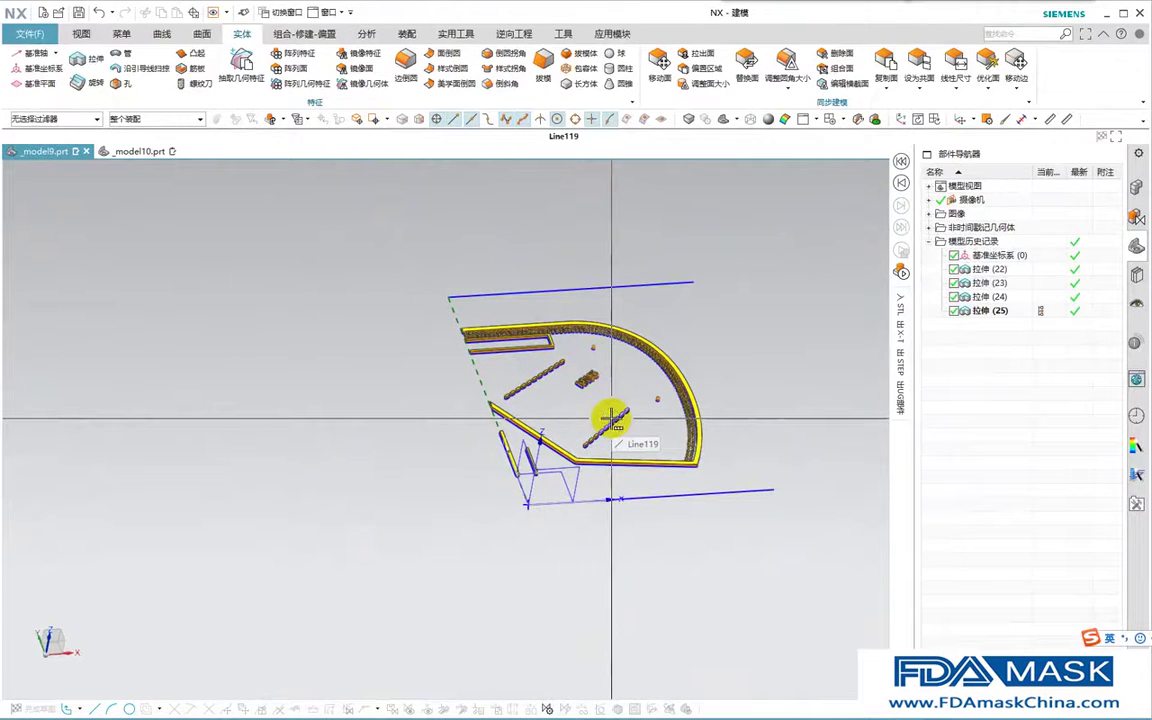
Switch to the drawing in the image viewer and examine how the pattern's half beside the centreline relates to the roller, returning to NX.
mouse_move(815, 718)
click(800, 668)
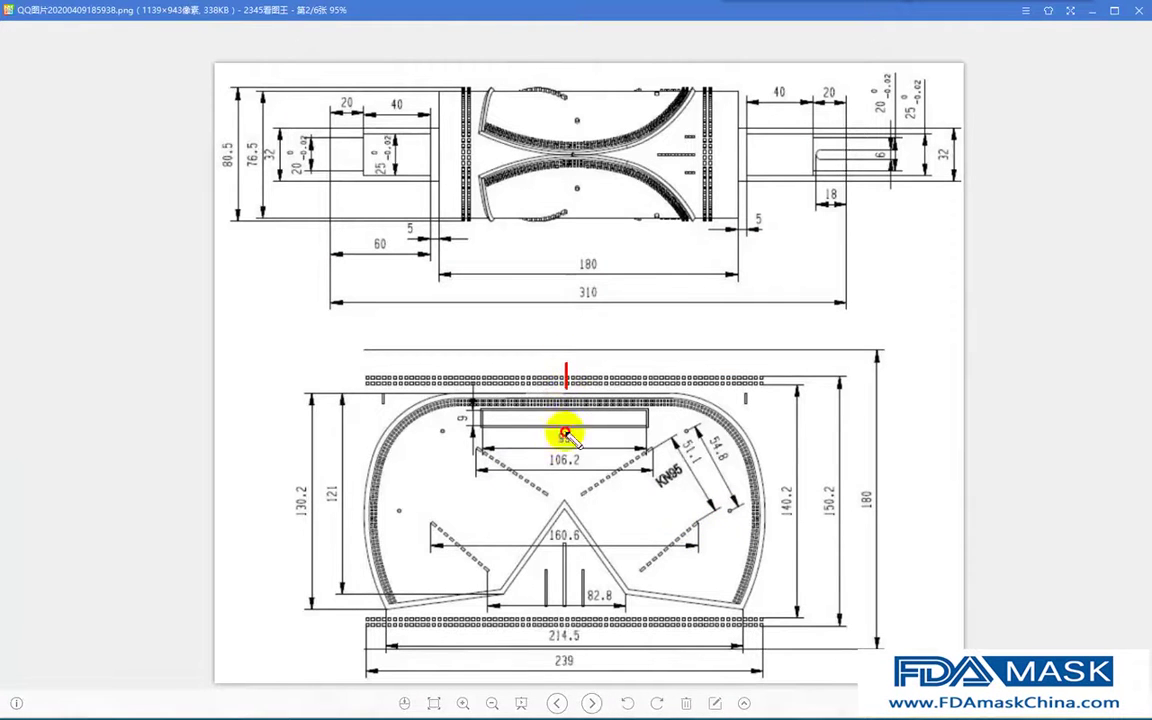
drag(592, 234, 598, 440)
key(Escape)
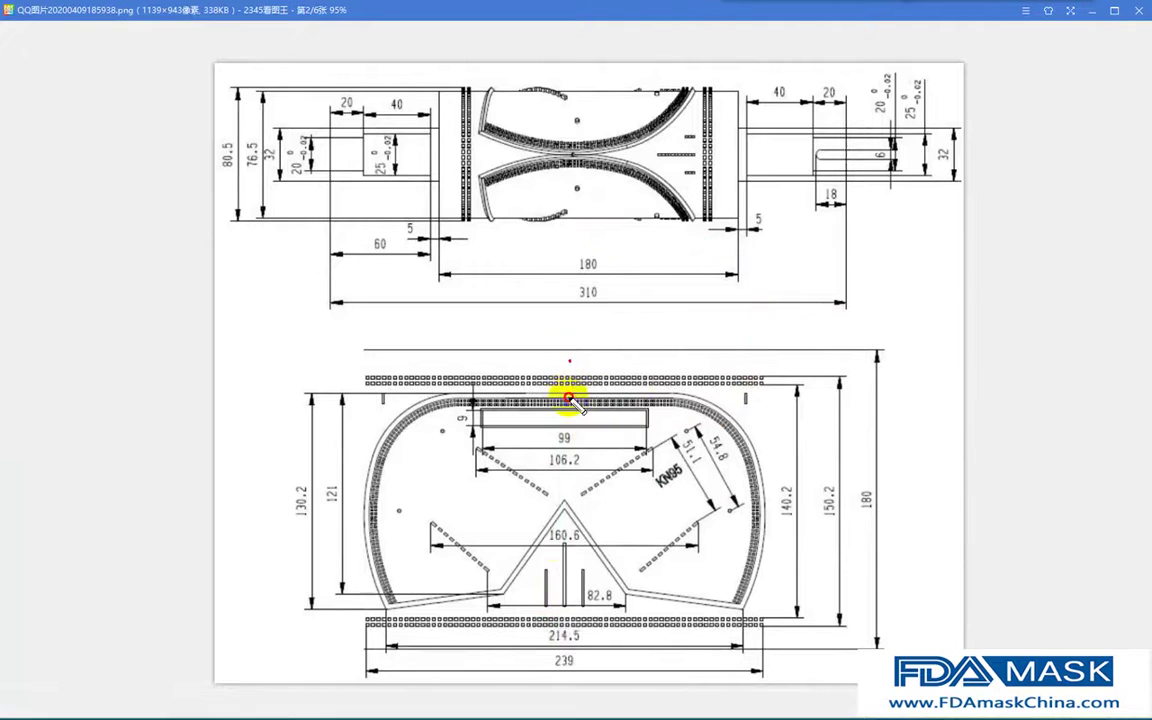
drag(575, 388, 634, 651)
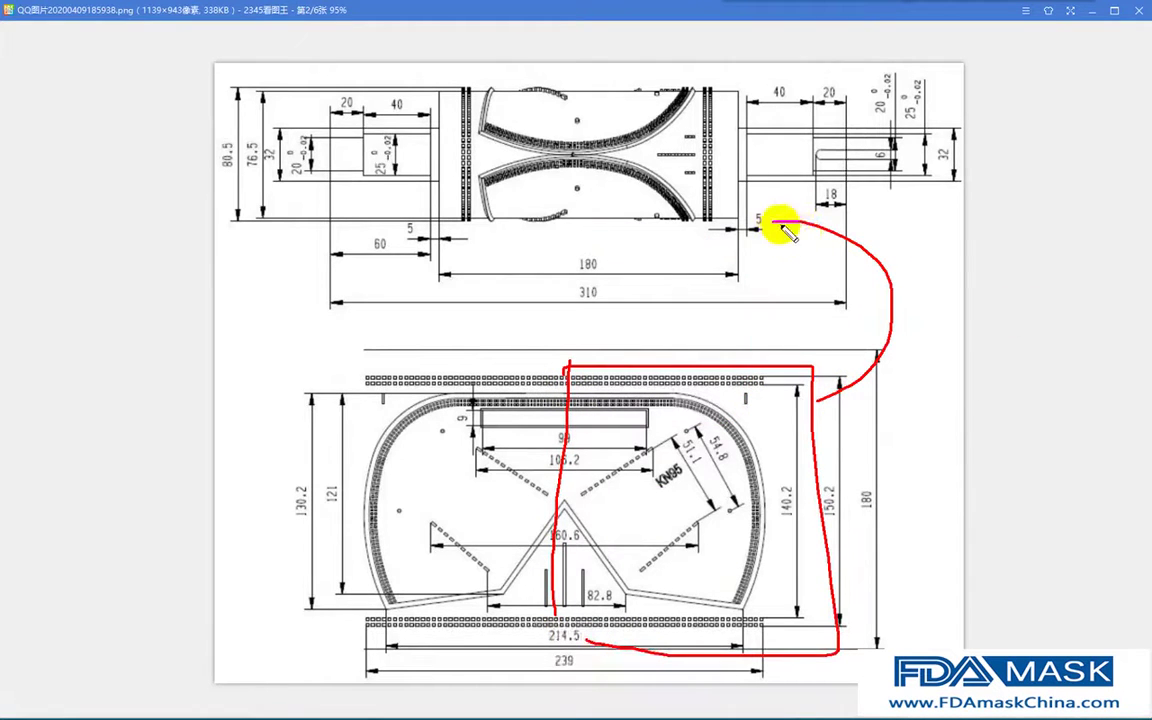
key(Escape)
mouse_move(516, 718)
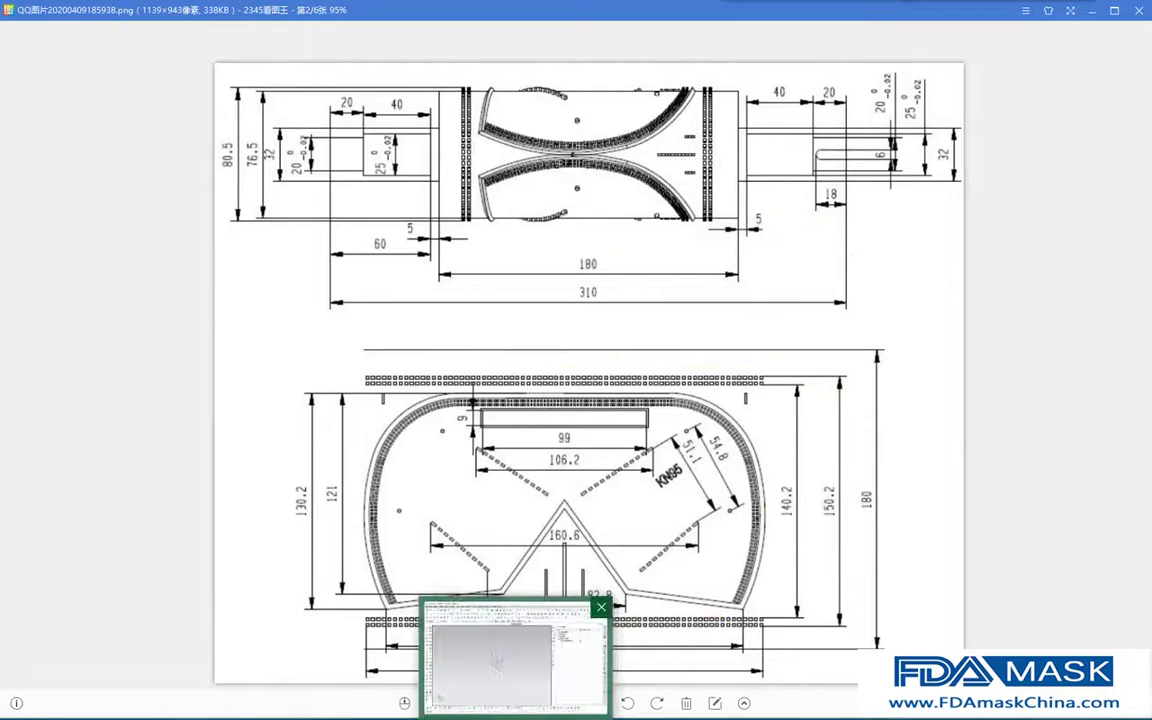
click(515, 655)
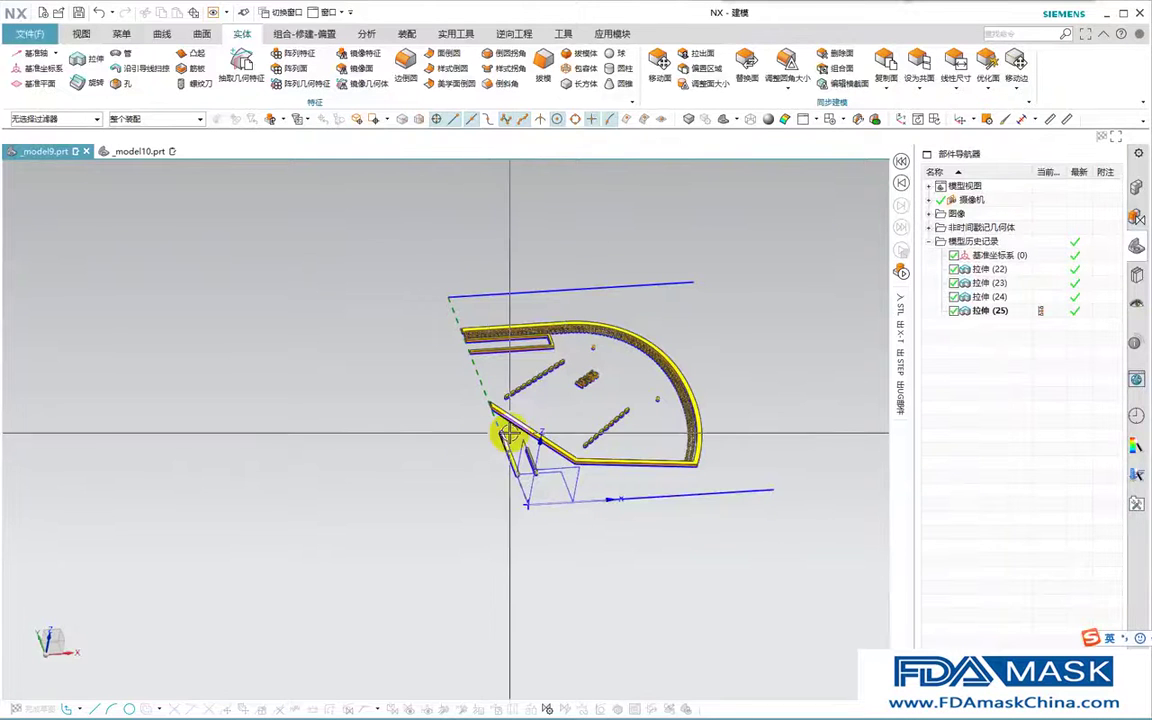
Look up the roller body's diameter in the drawing image and return to the NX model.
middle_drag(517, 447, 572, 470)
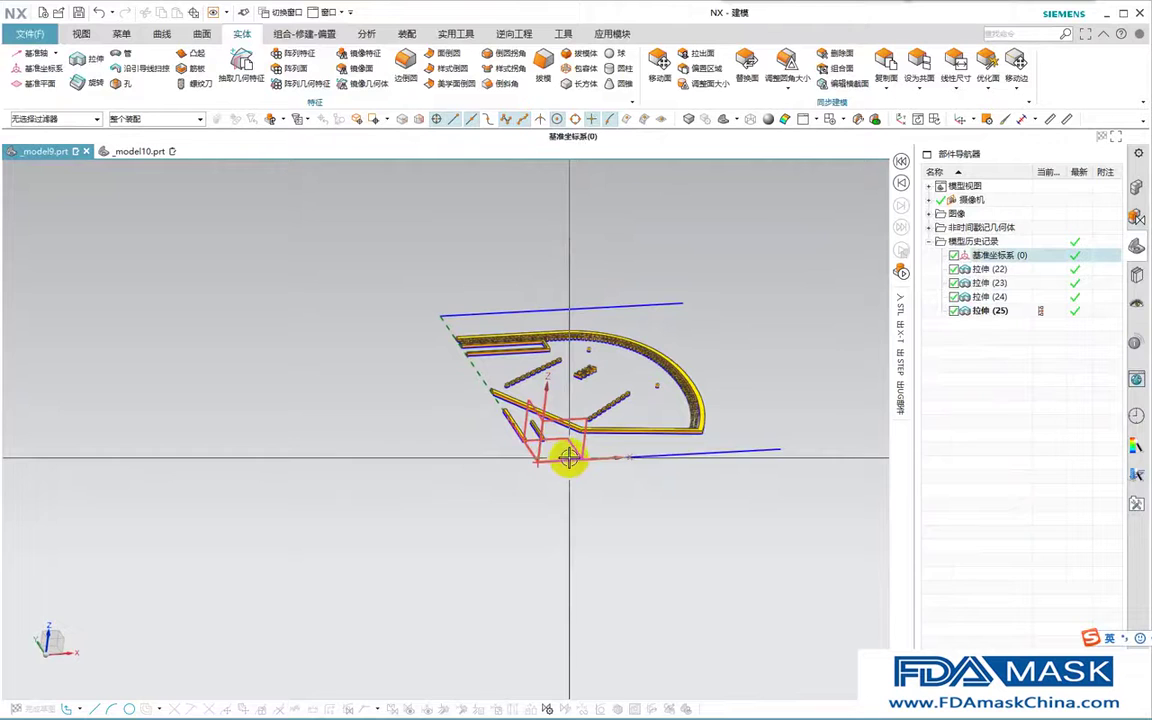
scroll(541, 465, down, 4)
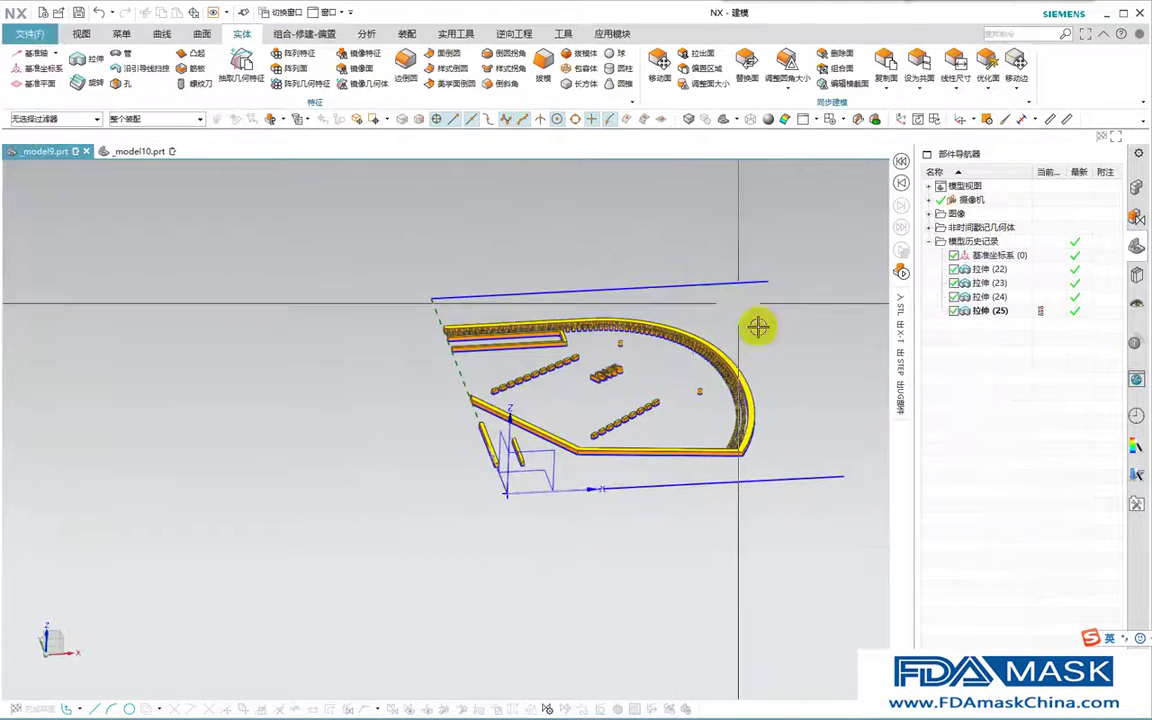
mouse_move(821, 717)
click(821, 660)
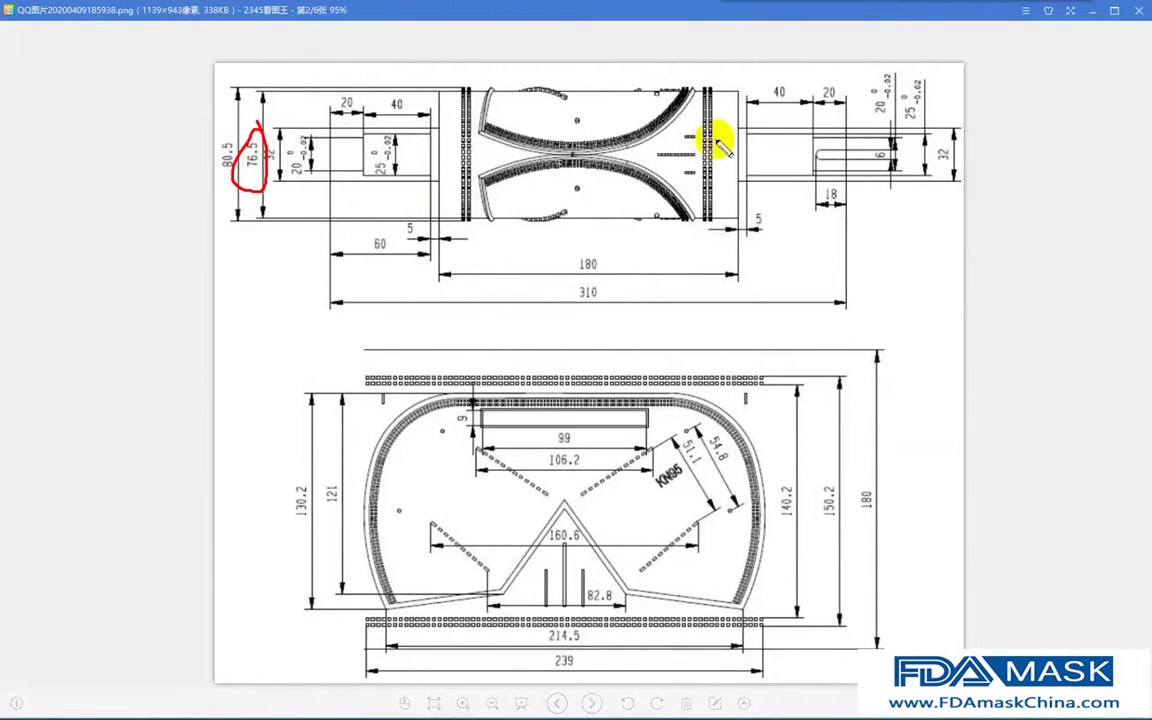
click(1093, 15)
key(x)
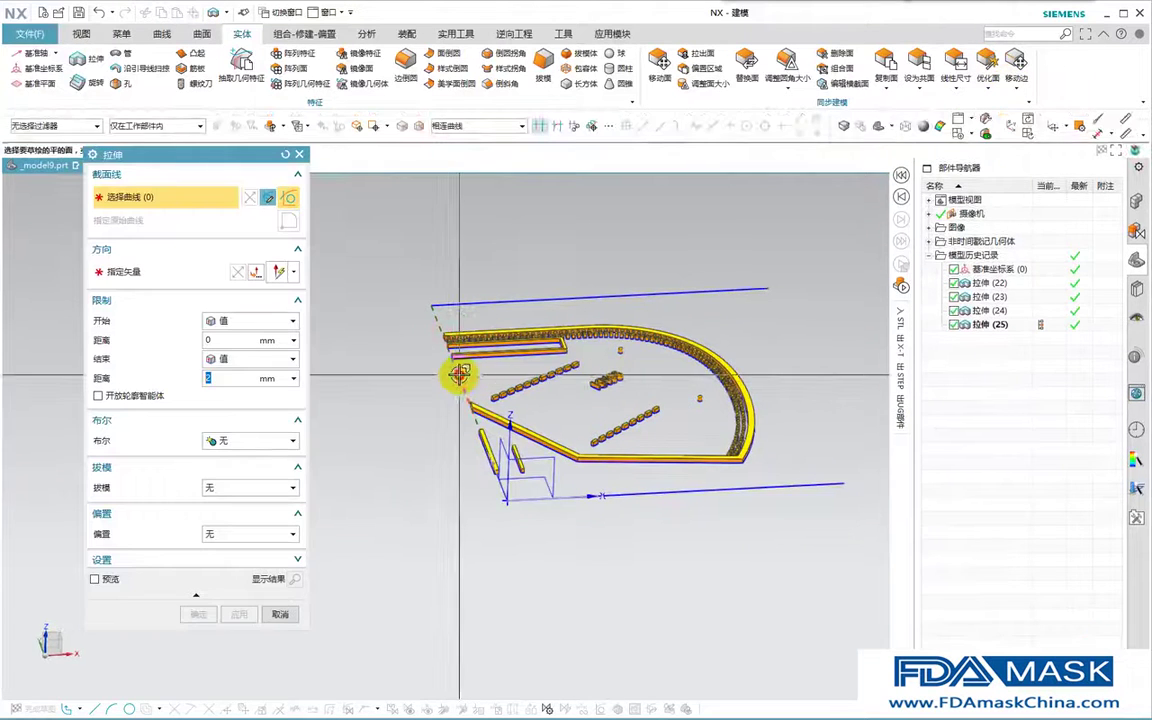
click(459, 377)
scroll(457, 372, up, 4)
key(Escape)
Select the dashed centreline as a single curve for a new extrusion and specify the upright Z axis as its direction.
key(x)
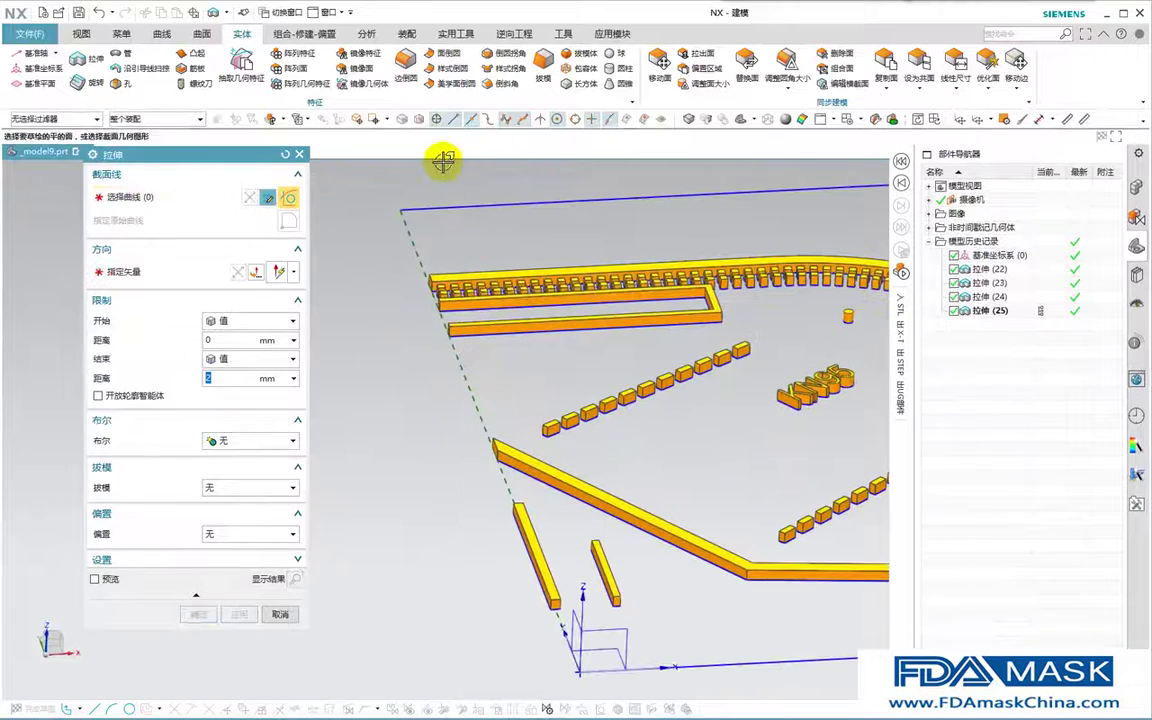
click(454, 131)
click(460, 140)
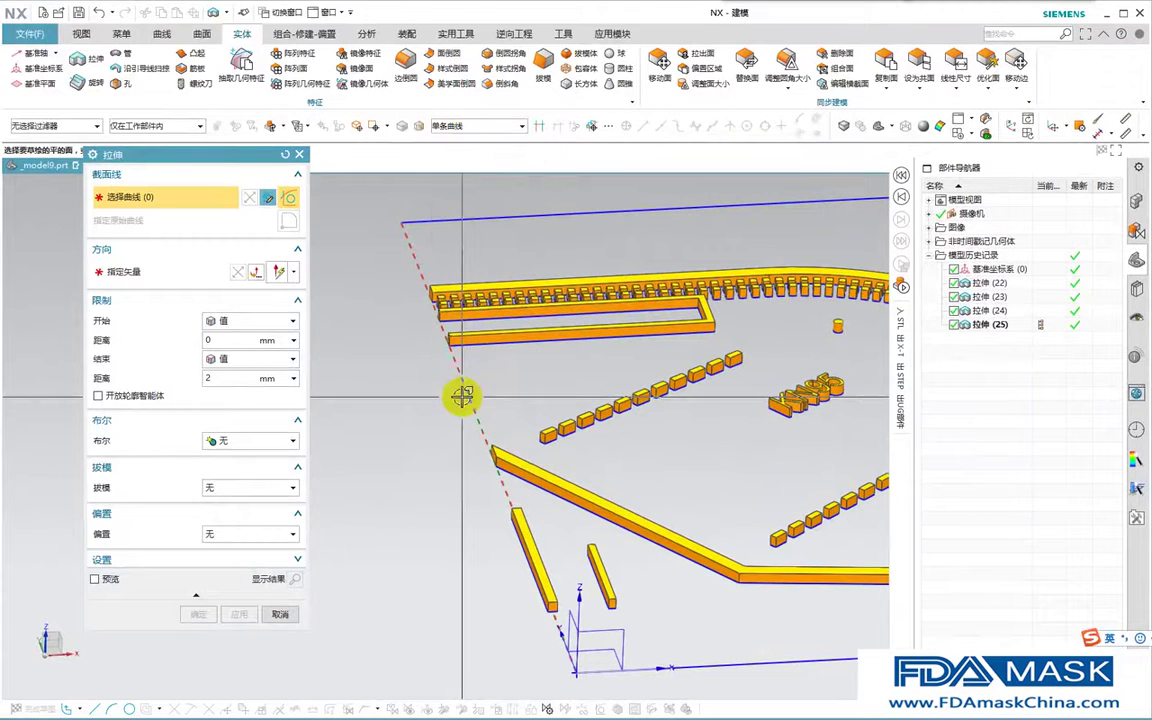
click(436, 330)
scroll(410, 300, up, 3)
click(147, 270)
click(500, 436)
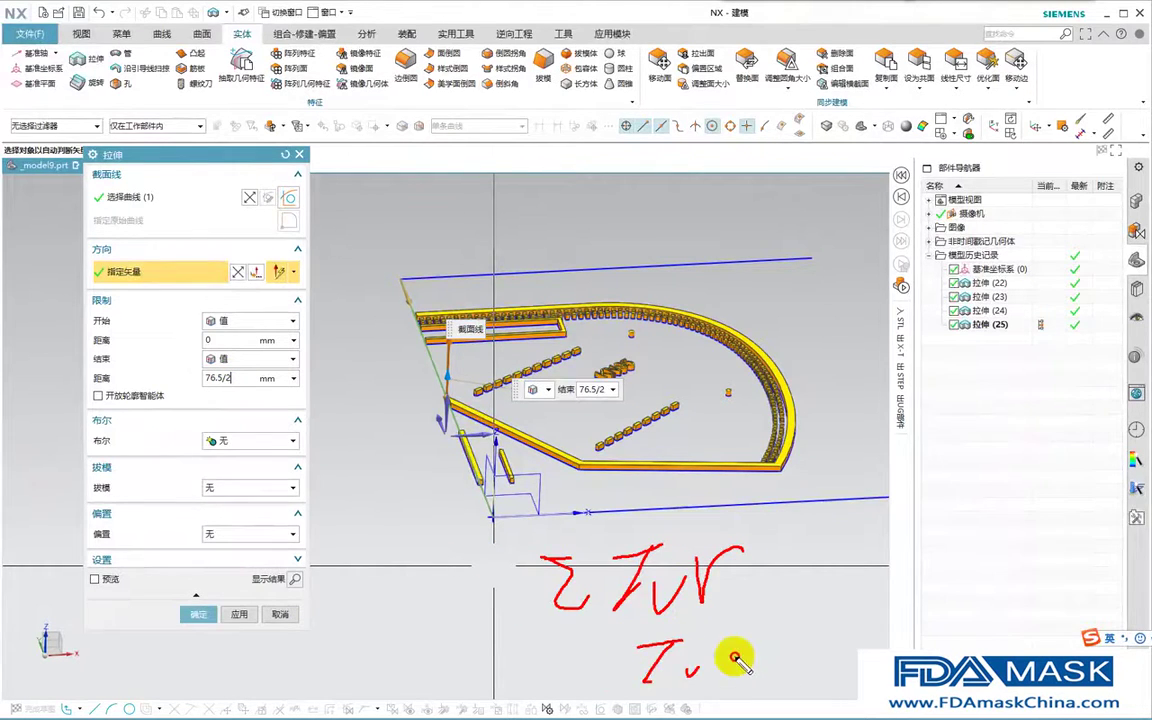
Set the extrusion's end distance to 76.5/2*pi() mm and create the sheet from the centreline.
key(Escape)
double_click(249, 380)
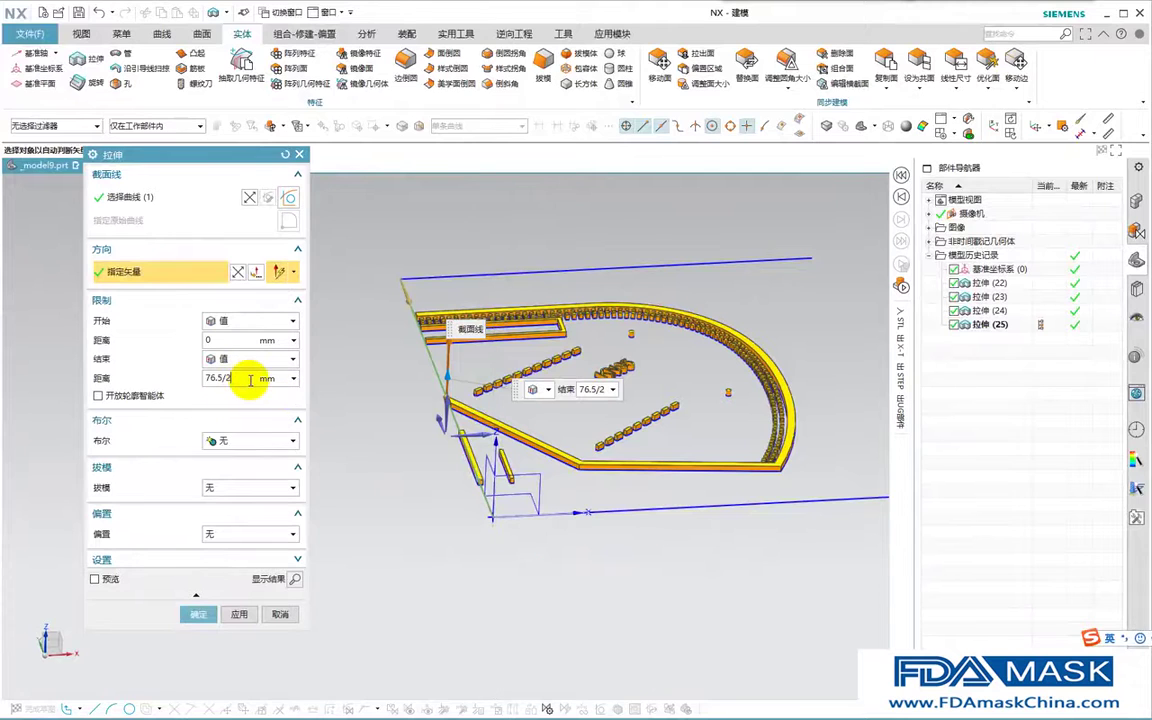
text(*pi)
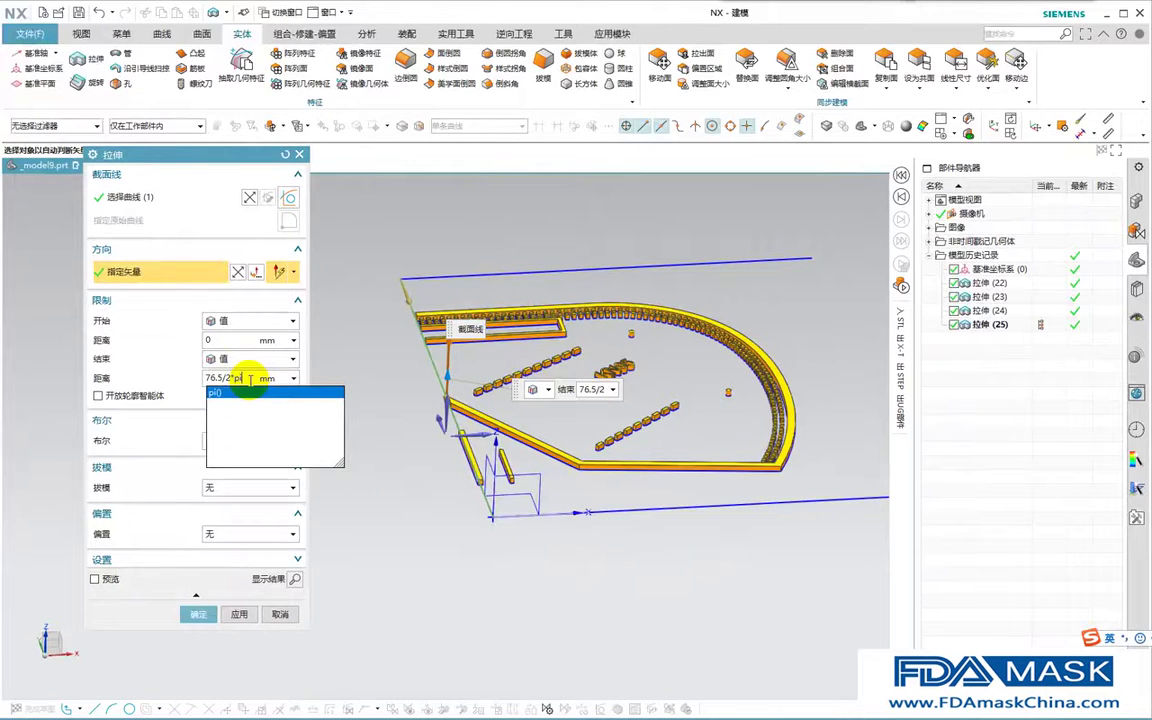
key(Return)
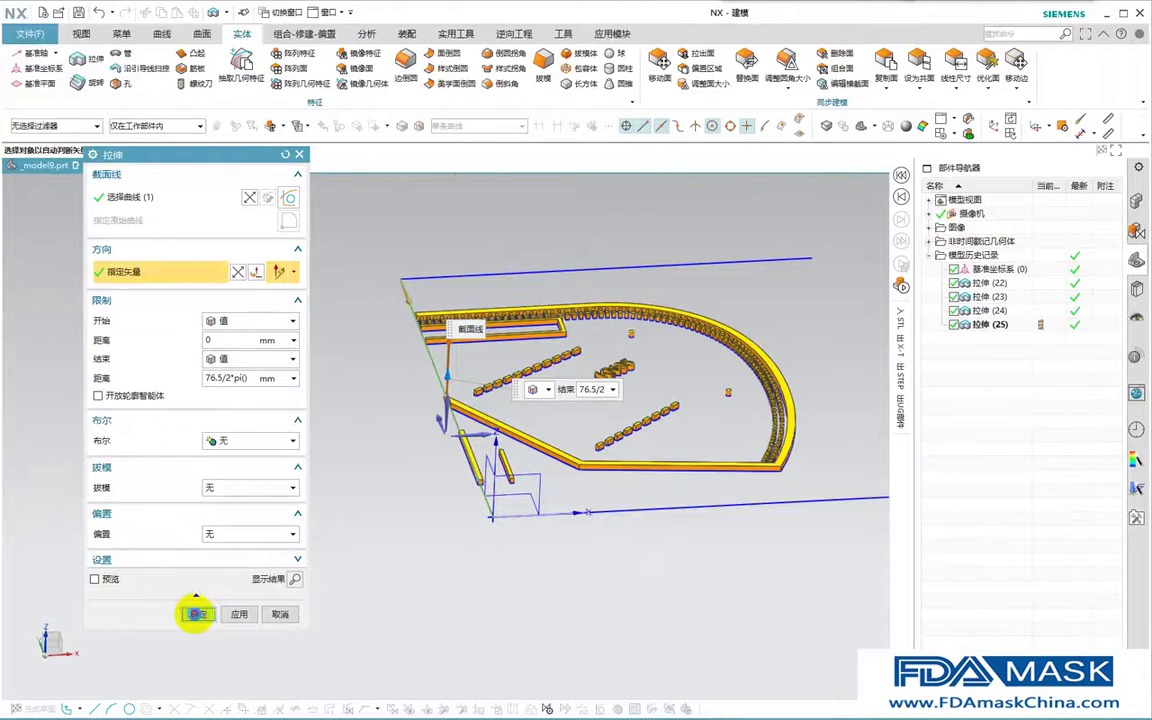
click(195, 614)
Change the centreline sheet's extrusion direction to XC so it lies flat beneath the pattern bodies.
double_click(463, 211)
click(152, 272)
click(294, 273)
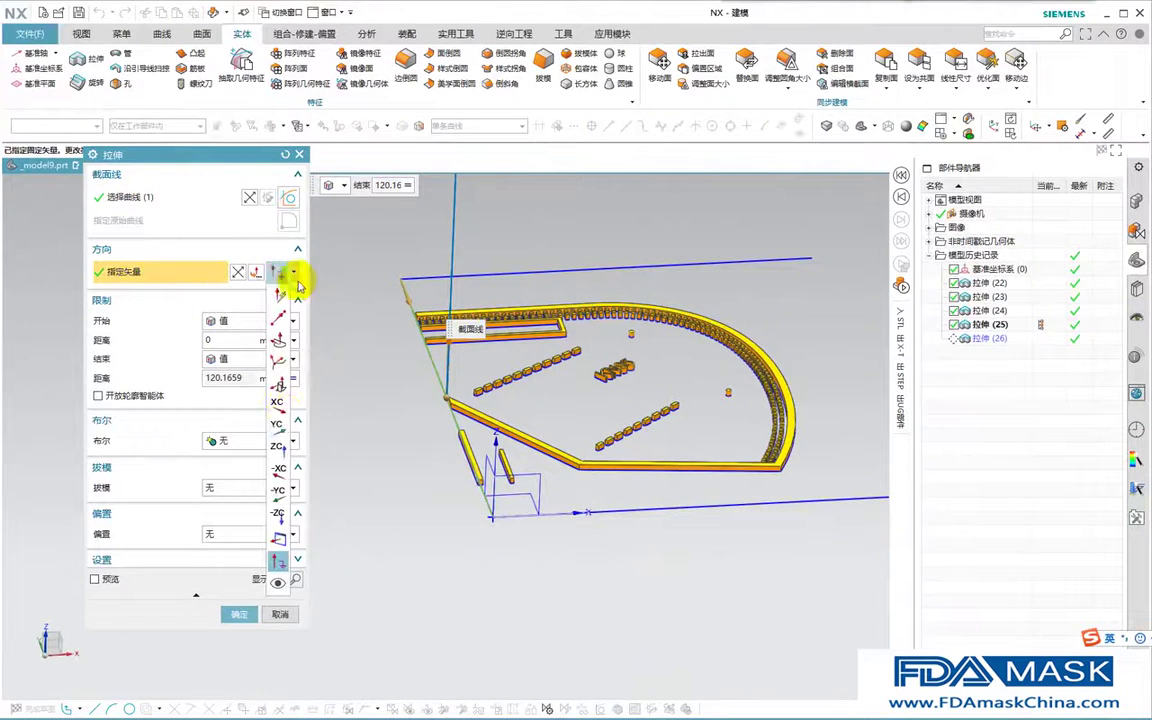
click(286, 415)
middle_click(523, 579)
scroll(481, 338, down, 3)
middle_drag(478, 318, 492, 378)
scroll(708, 402, up, 5)
scroll(700, 360, down, 6)
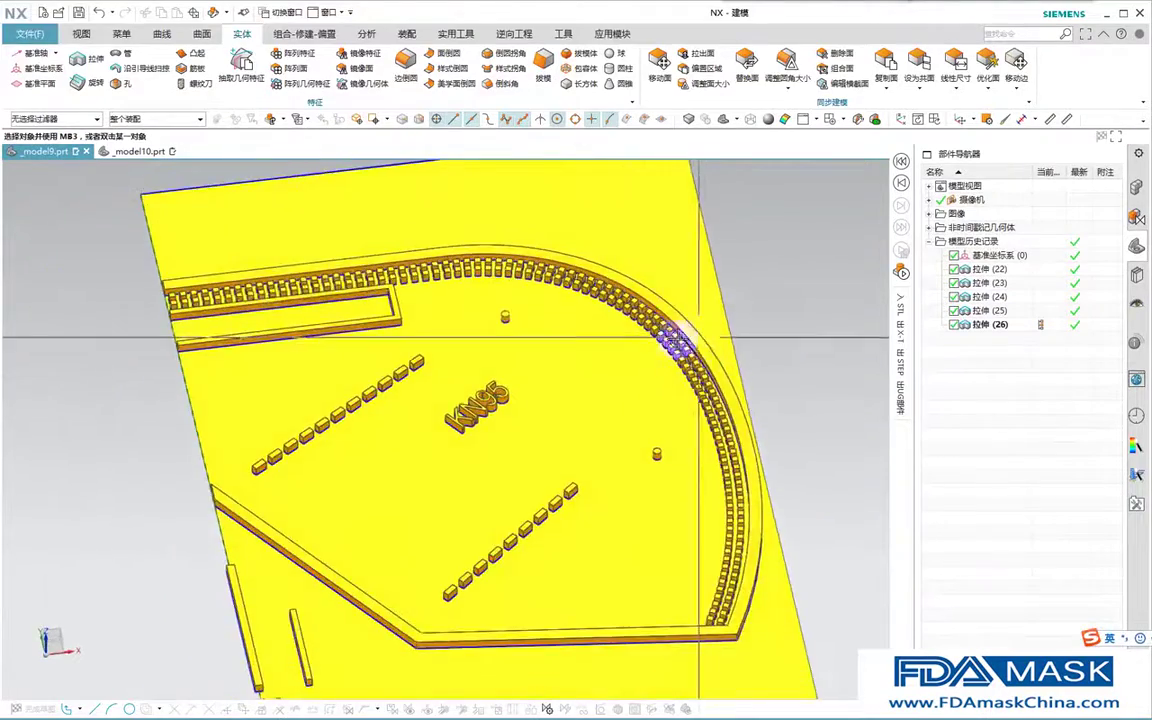
Examine the sloping side walls of the raised outline on the roller, enlarged in the drawing image, and return to NX.
click(830, 716)
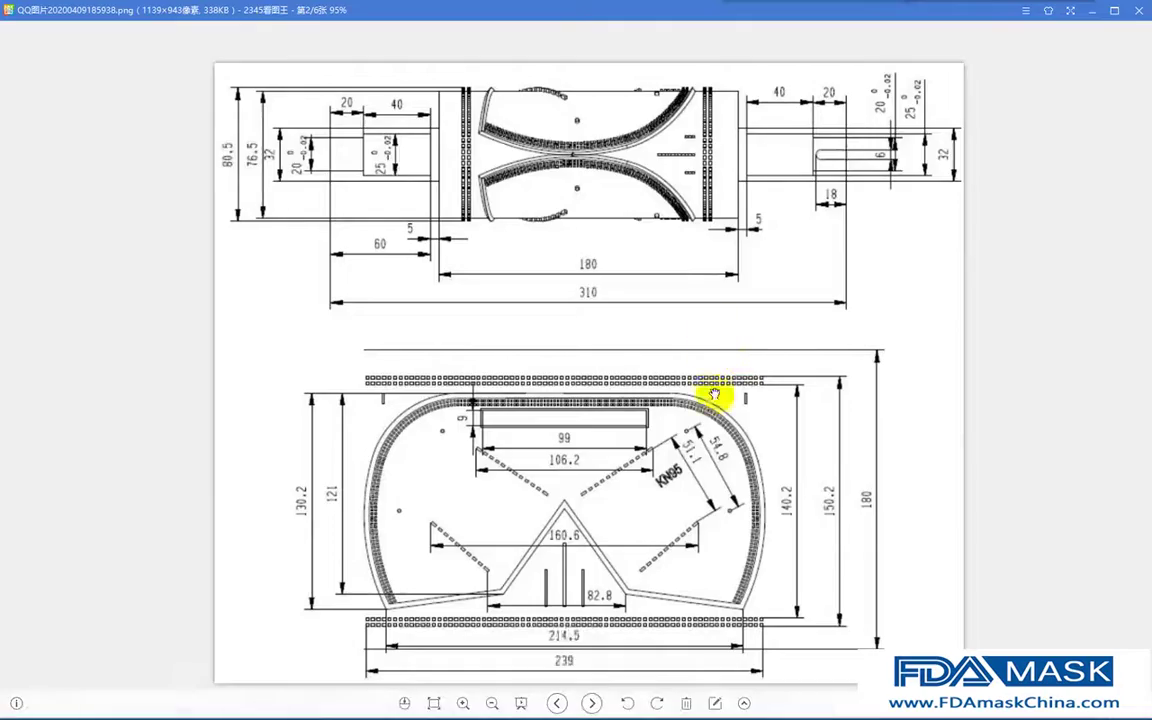
scroll(690, 406, up, 5)
scroll(658, 185, down, 3)
scroll(514, 98, up, 6)
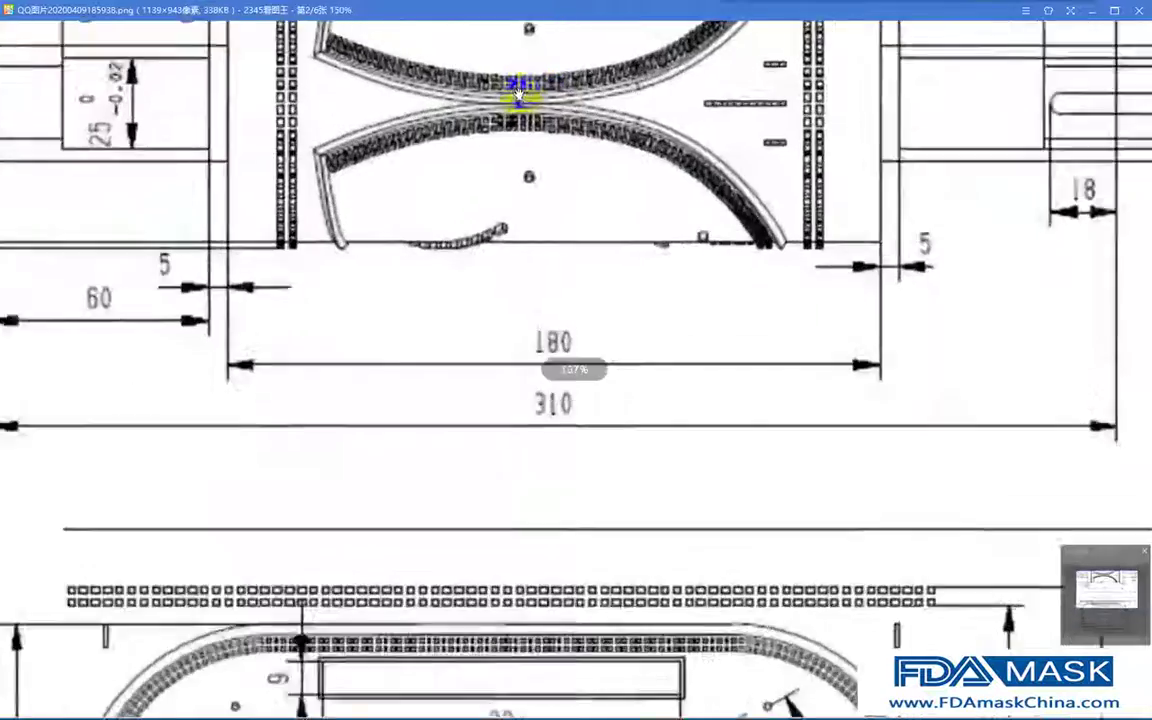
drag(460, 218, 853, 529)
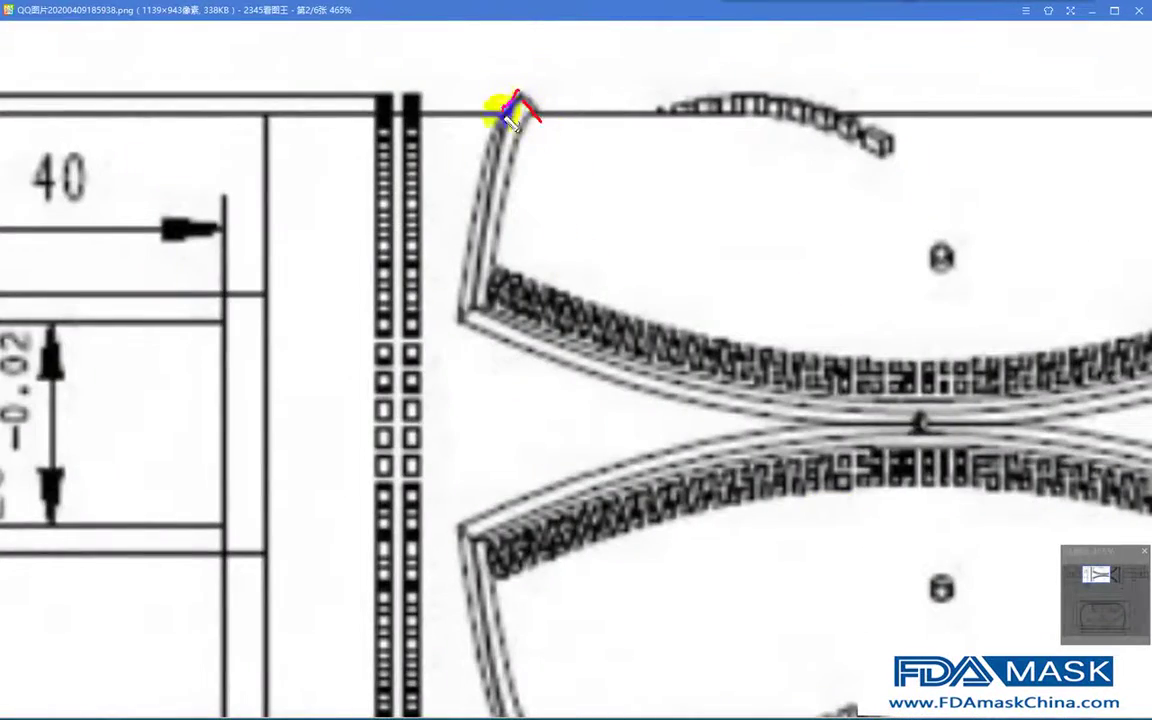
click(1093, 20)
Start an edge draft on the raised outline body and select the bottom edges of its front-facing side walls as fixed edges.
scroll(733, 319, up, 4)
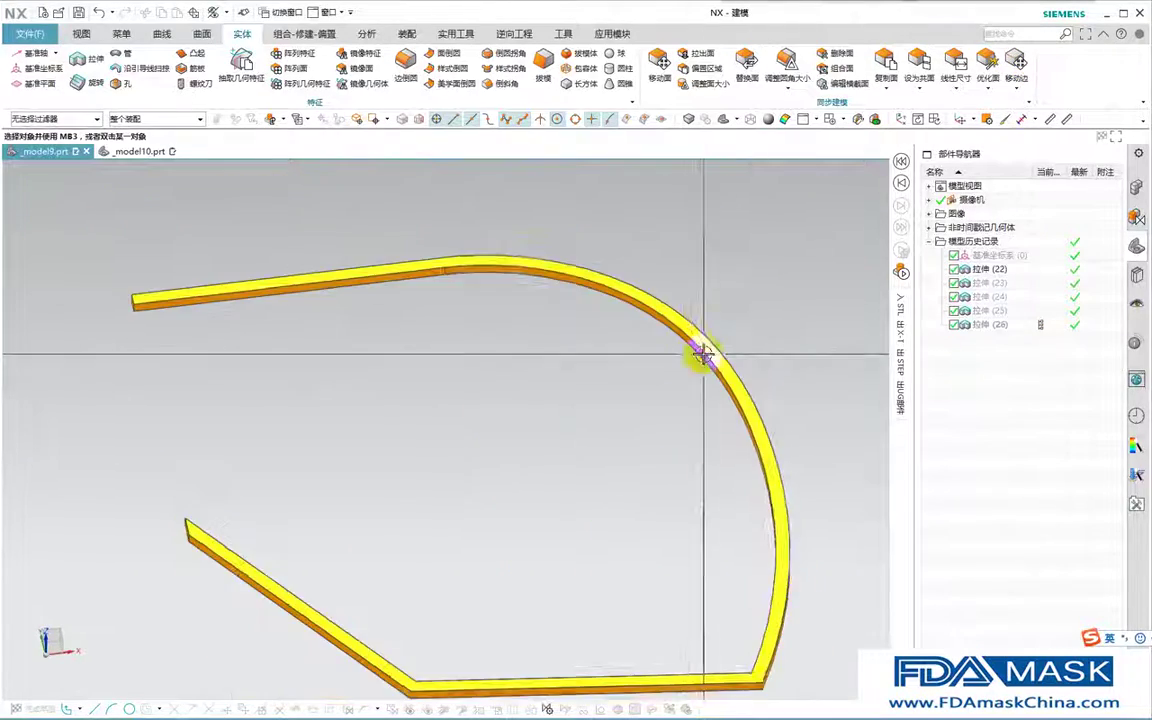
scroll(699, 335, down, 3)
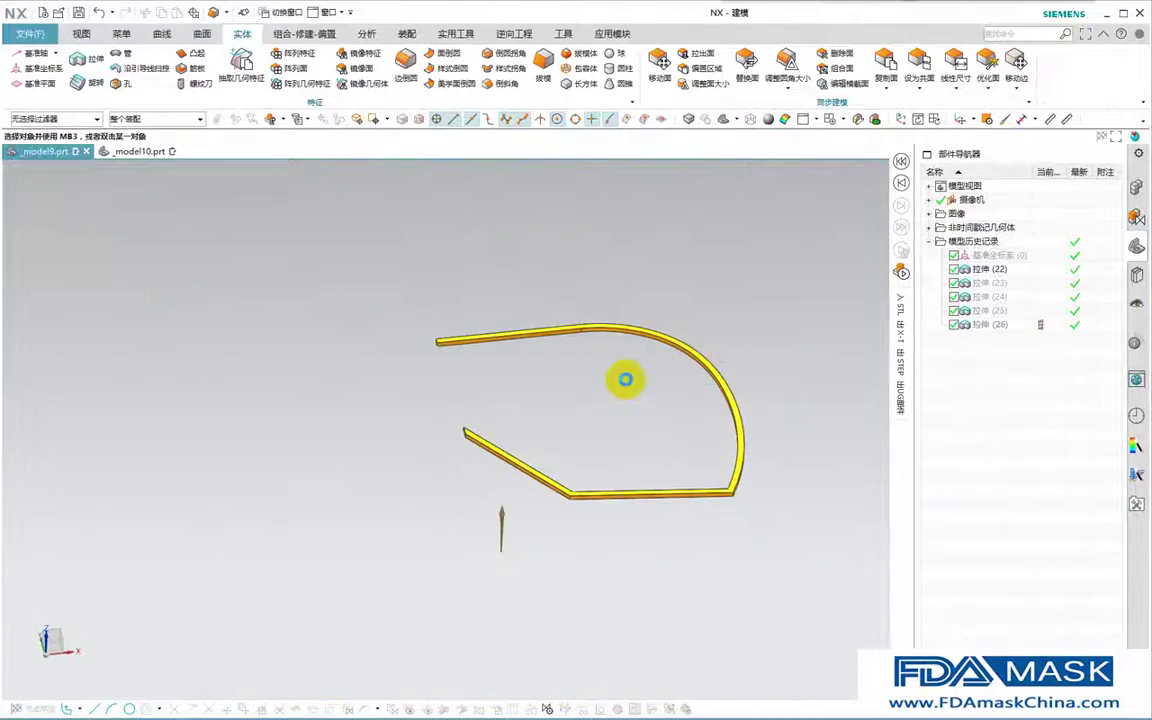
middle_click(153, 251)
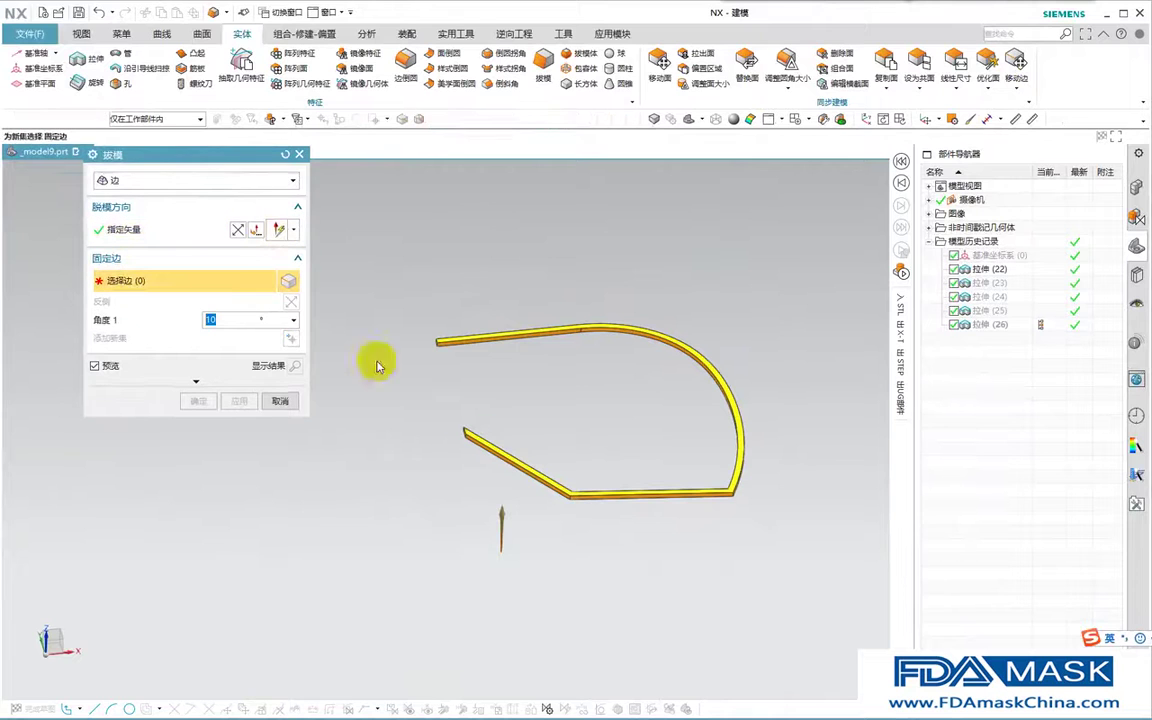
click(505, 345)
scroll(527, 541, up, 4)
click(676, 470)
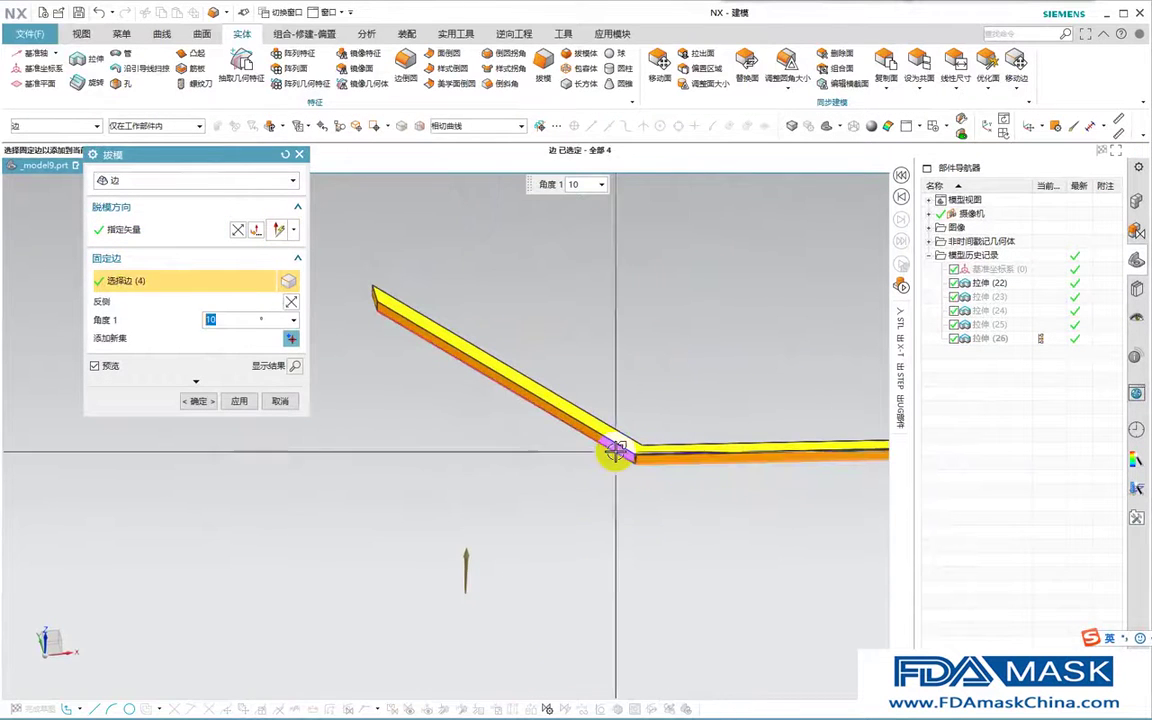
click(614, 455)
Add the bottom edges of the outline's opposite side walls to the draft's fixed edges.
scroll(578, 491, down, 4)
middle_drag(594, 406, 591, 567)
scroll(574, 525, up, 5)
click(630, 483)
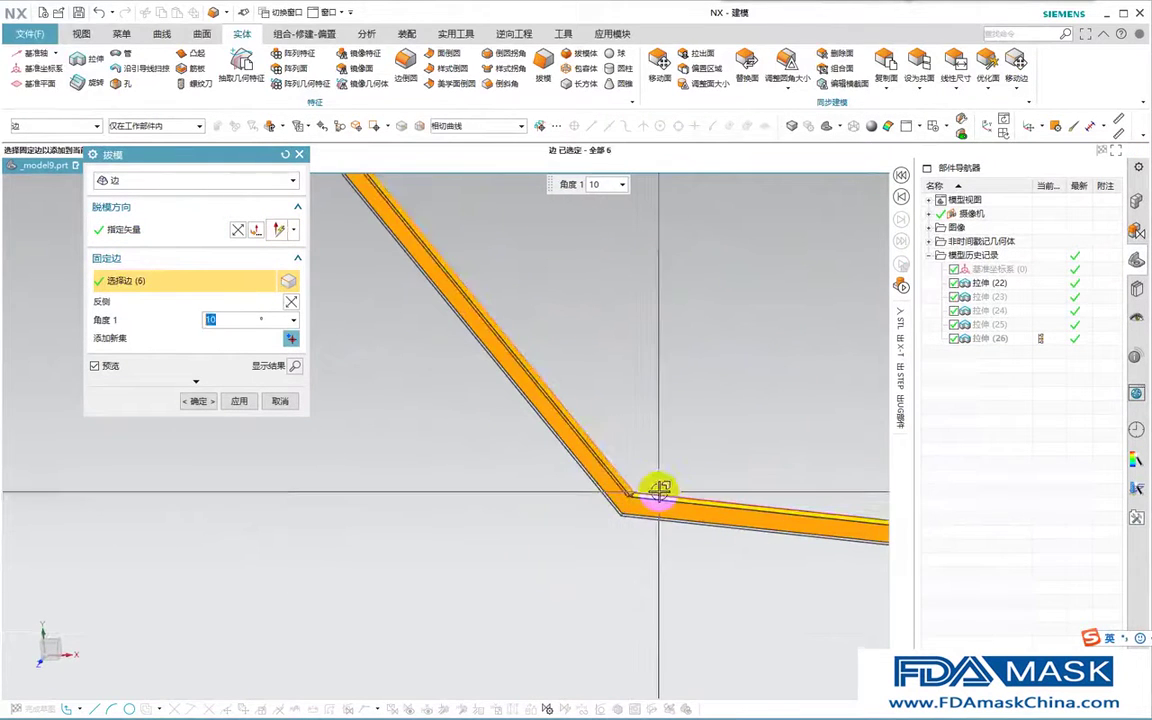
click(659, 490)
scroll(594, 533, down, 5)
scroll(816, 352, up, 2)
middle_drag(816, 352, 841, 442)
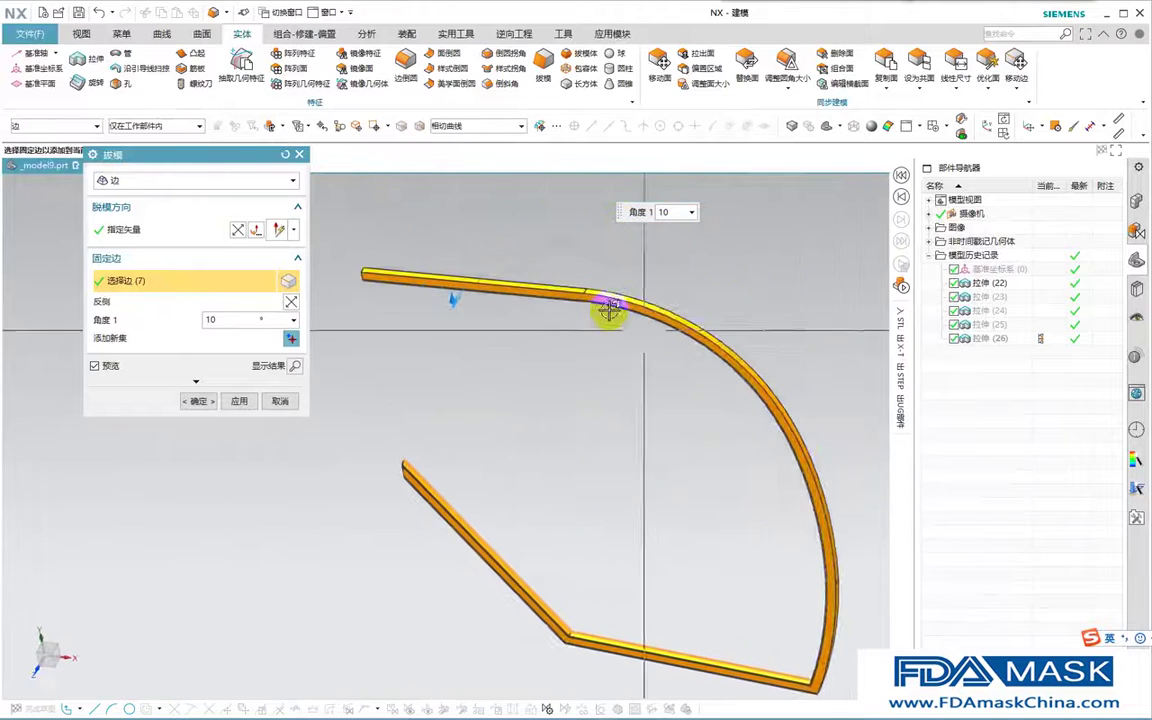
click(625, 294)
Set the draft angle to 30° and apply the draft to the outline's side walls.
scroll(627, 487, down, 2)
middle_drag(627, 487, 666, 365)
scroll(378, 452, up, 4)
middle_drag(417, 517, 548, 440)
scroll(460, 430, up, 5)
click(232, 319)
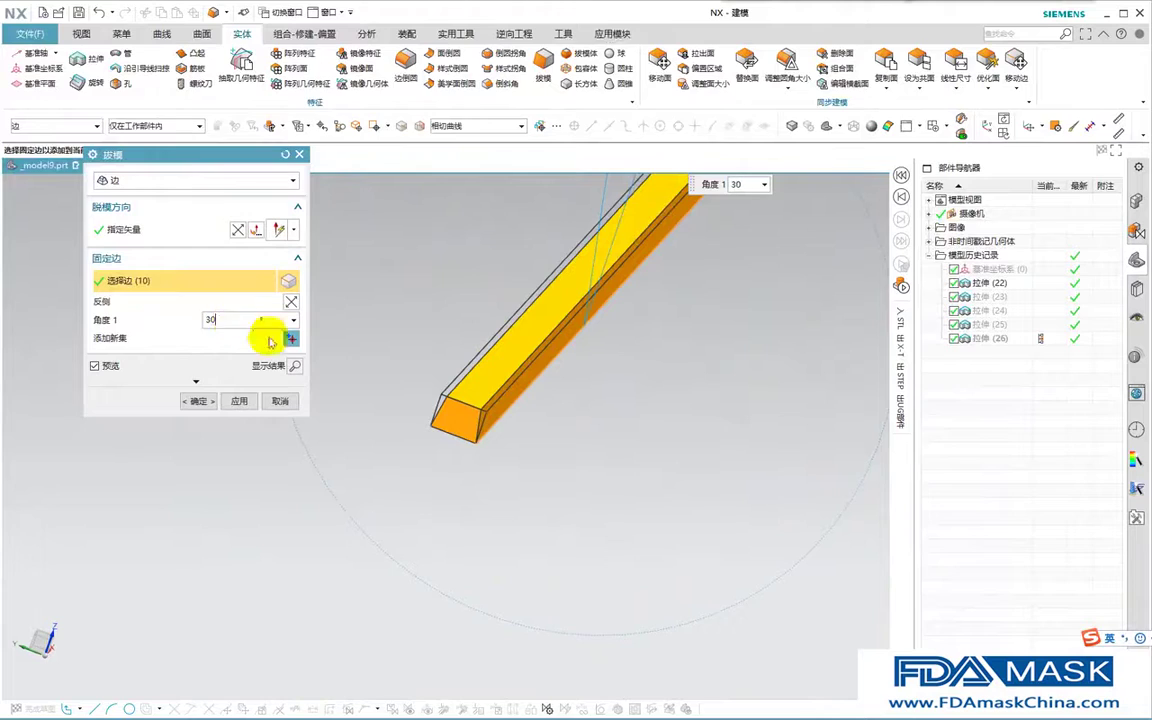
key(Return)
scroll(476, 519, up, 5)
middle_click(507, 455)
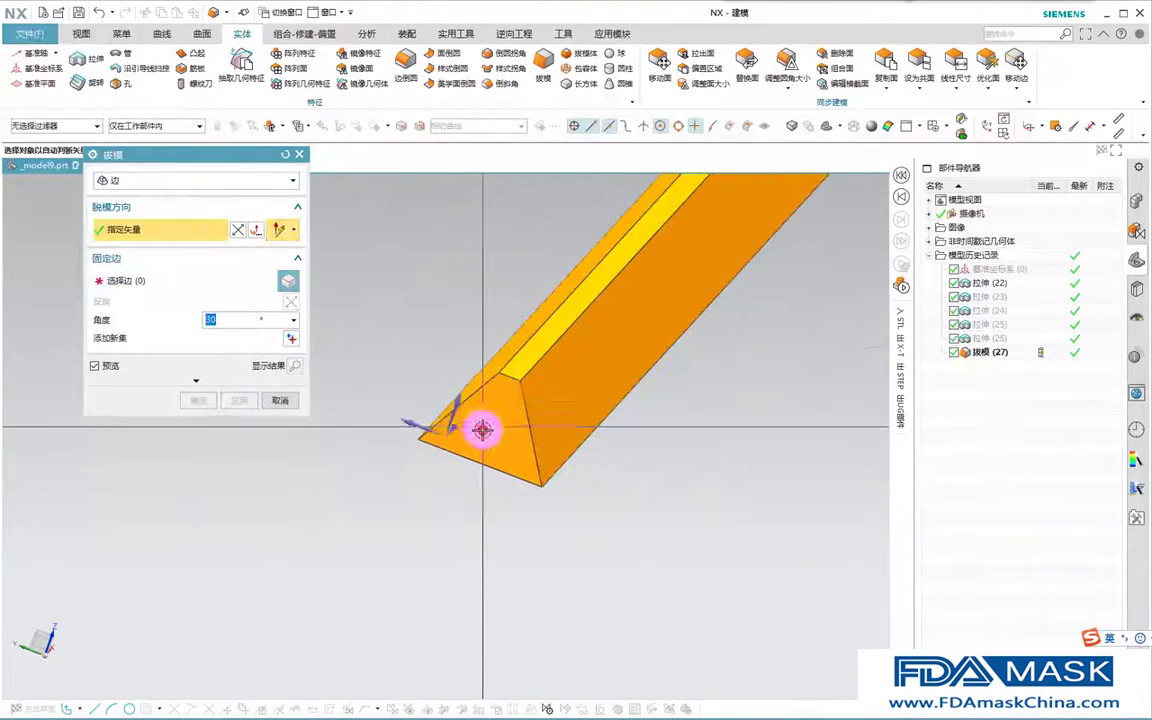
Leave the Draft command, hide the drafted outline and invert visibility to show all pattern bodies with the base sheet.
scroll(482, 430, down, 5)
key(Escape)
click(617, 297)
key(ctrl+b)
key(ctrl+shift+b)
scroll(640, 388, down, 4)
middle_drag(600, 398, 643, 403)
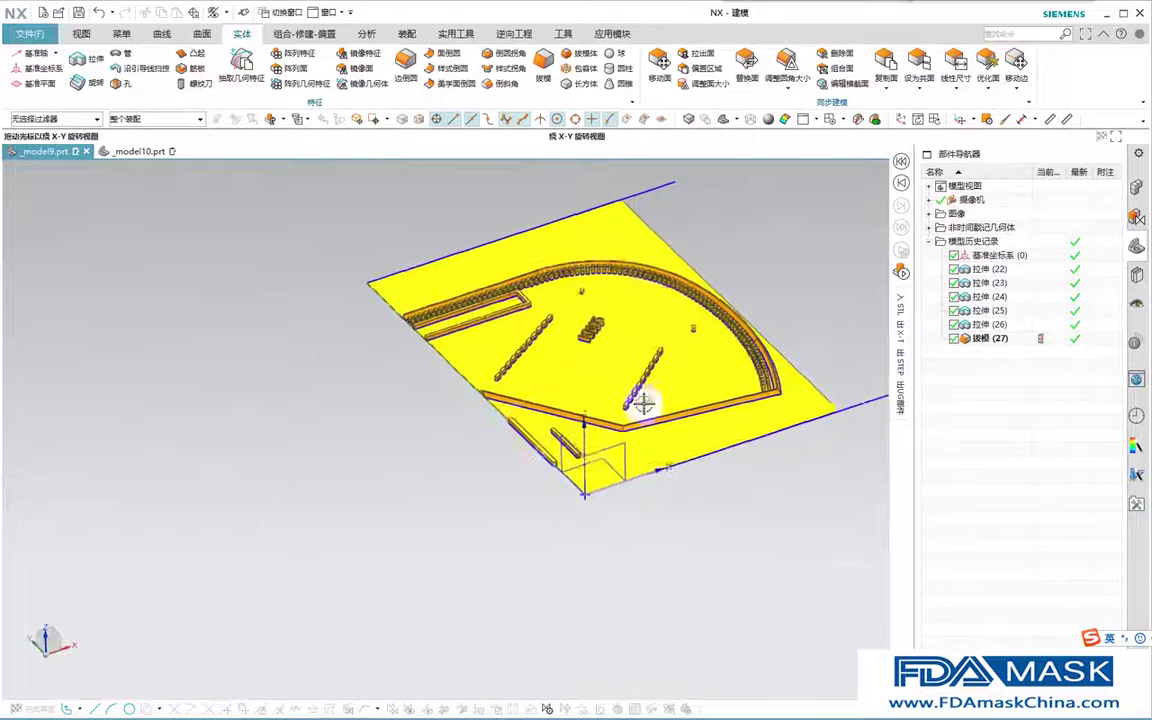
Check the end distance of the base sheet's extrusion and close its settings.
double_click(668, 321)
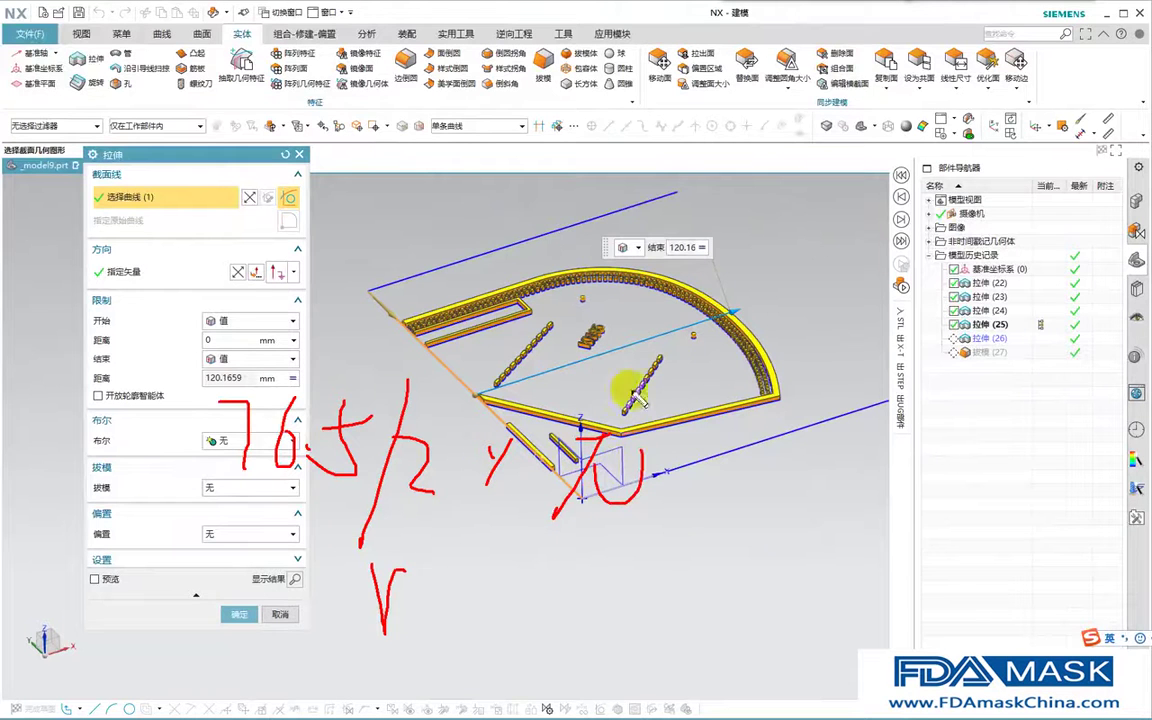
key(Escape)
key(Escape)
scroll(580, 489, up, 1)
mouse_move(581, 489)
middle_down()
mouse_move(576, 460)
mouse_move(582, 479)
middle_up()
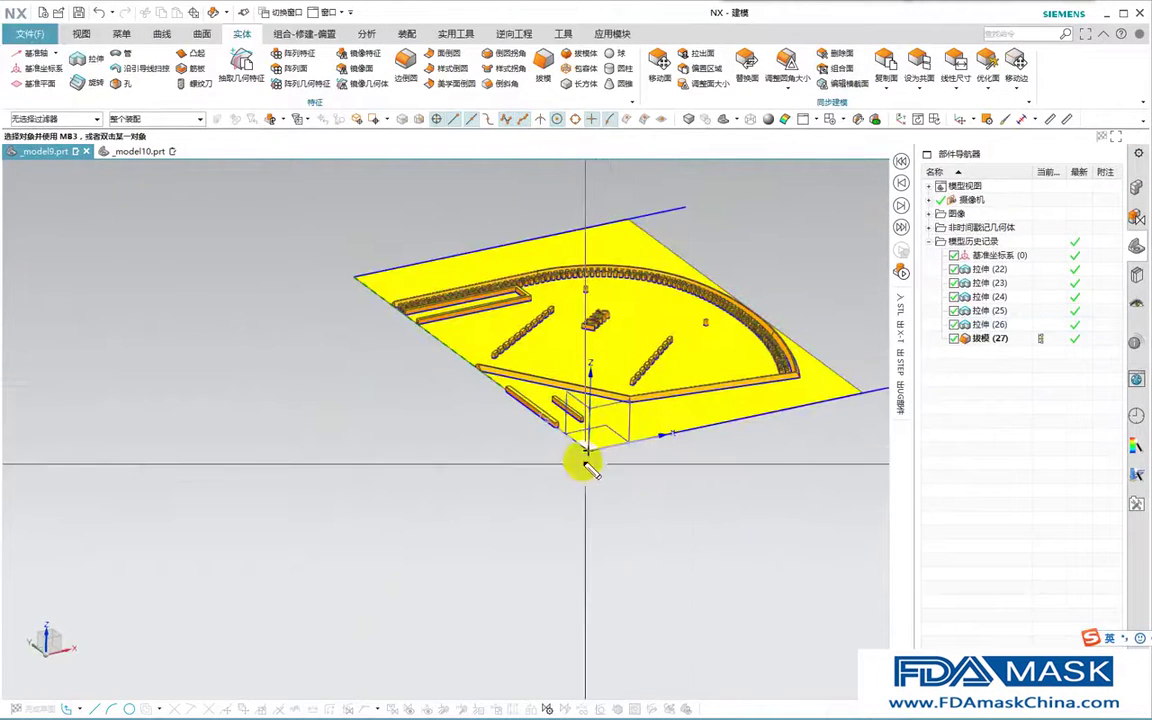
key(Escape)
Start a revolve of the centreline at the base sheet's edge with its axis direction parallel to the Y axis.
middle_drag(563, 478, 540, 430)
scroll(525, 415, up, 3)
middle_drag(505, 395, 480, 345)
key(ctrl+2)
mouse_move(540, 427)
middle_down()
mouse_move(506, 330)
mouse_move(622, 442)
middle_up()
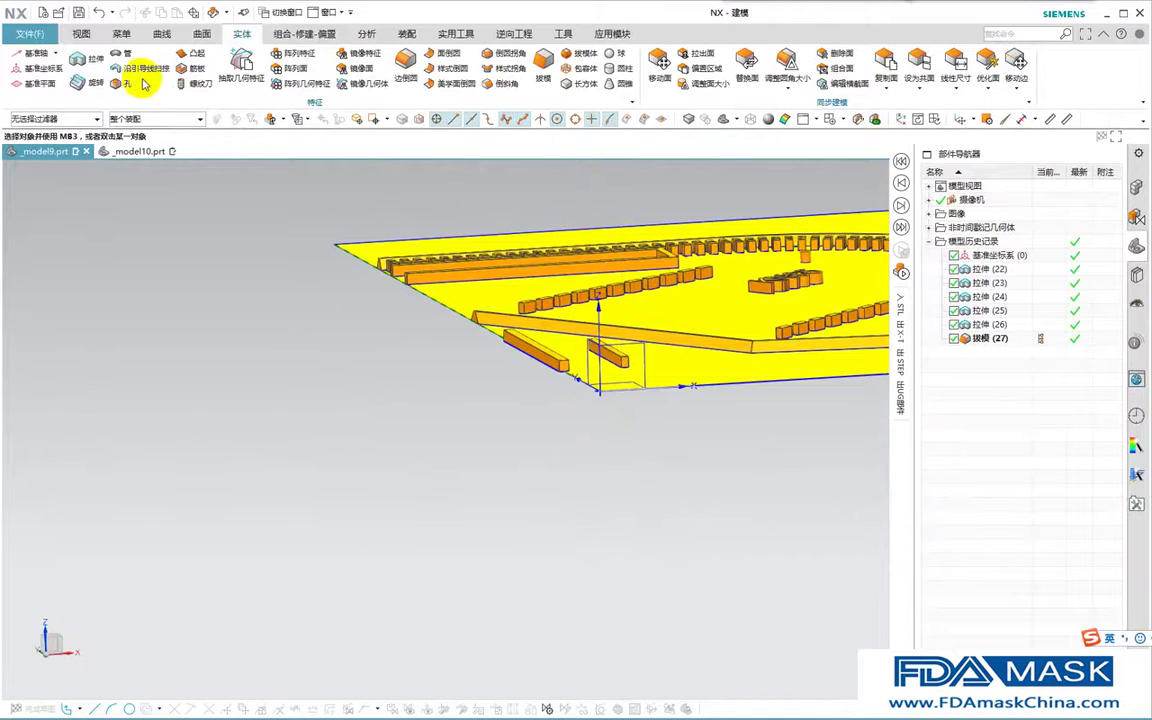
click(432, 309)
click(126, 273)
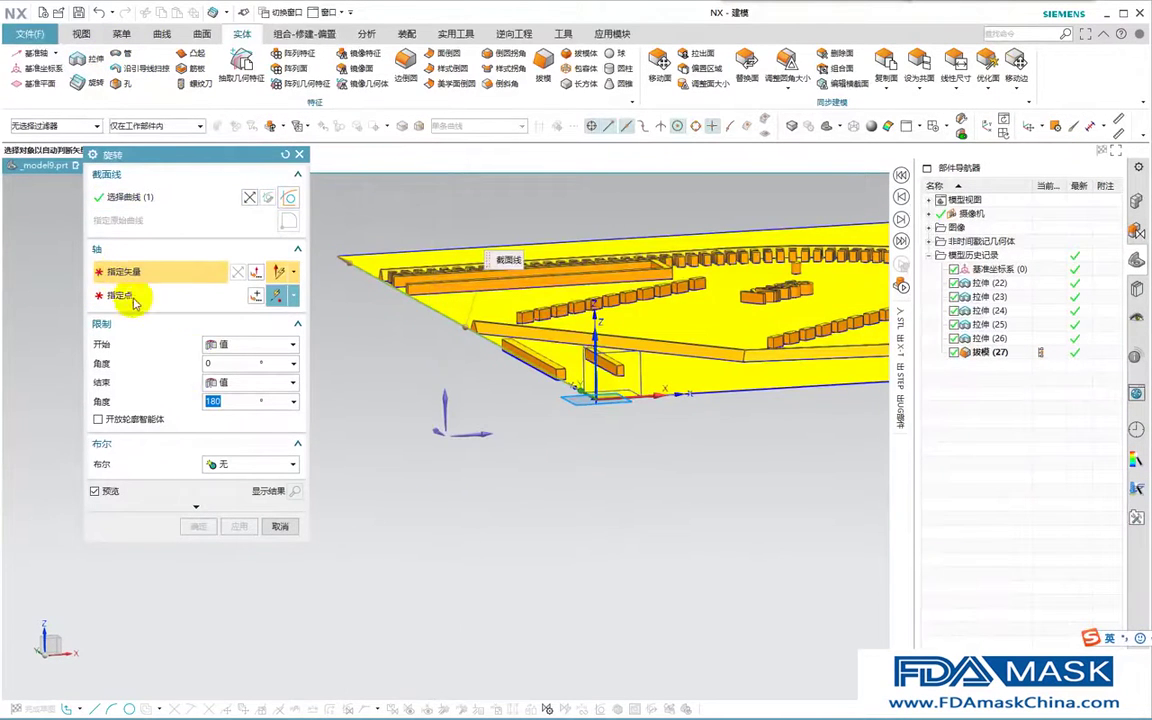
click(435, 434)
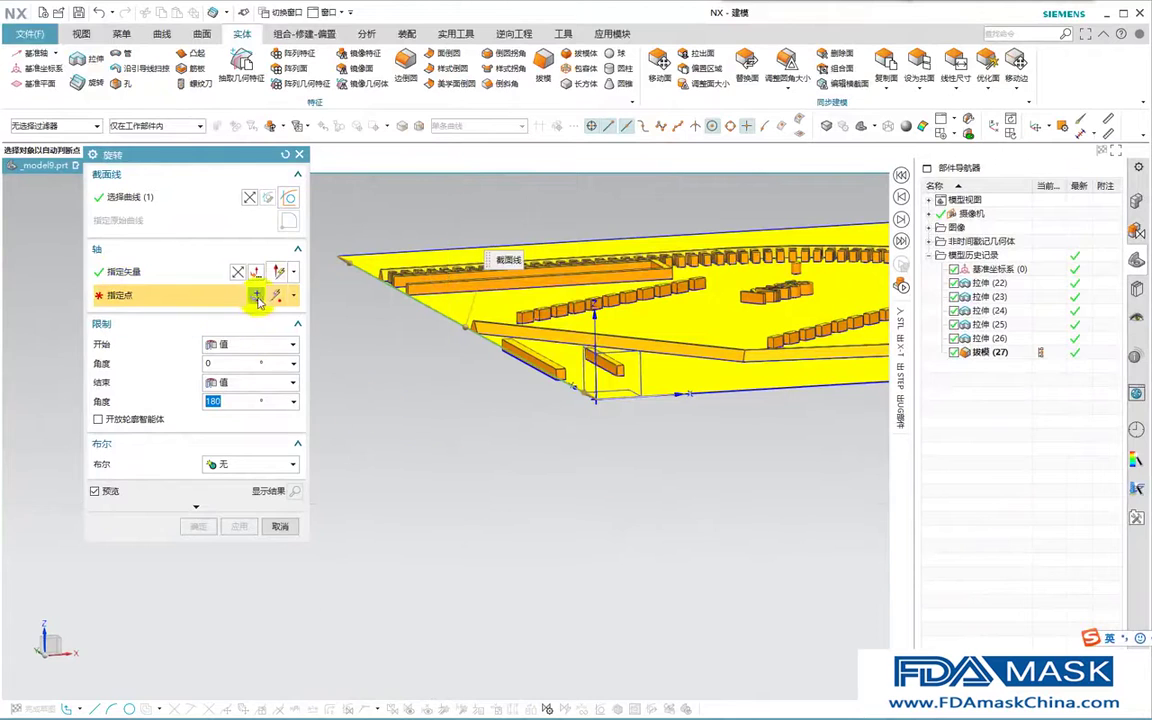
Place the revolve axis point at X 0, Y 0, Z -76.5/2 mm and create the 180° half-cylinder sheet.
click(256, 297)
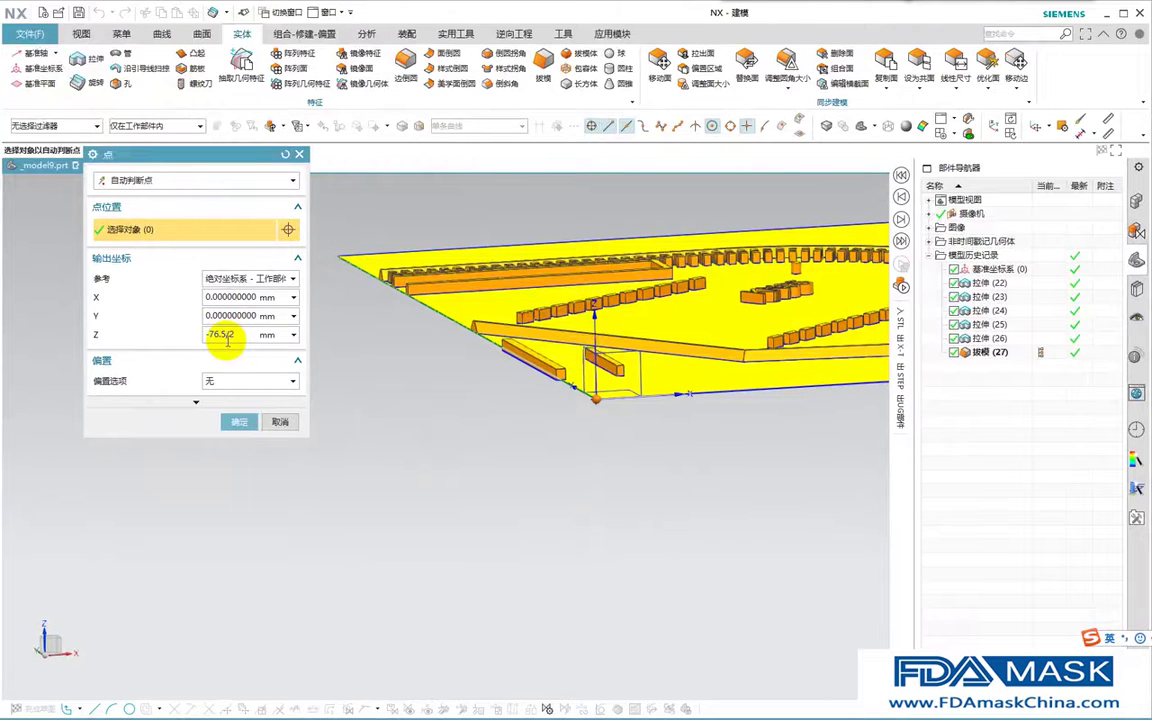
click(240, 424)
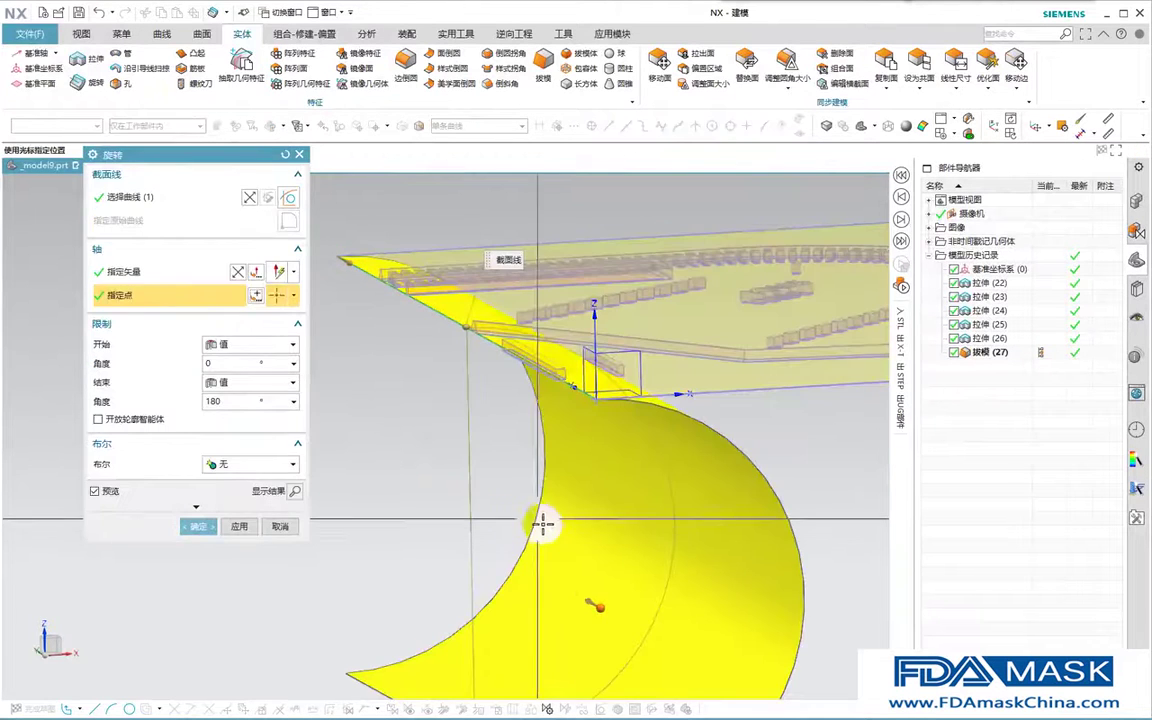
middle_click(492, 352)
Hide the straight line running along the base sheet's front edge from the origin.
middle_drag(492, 352, 480, 488)
click(713, 424)
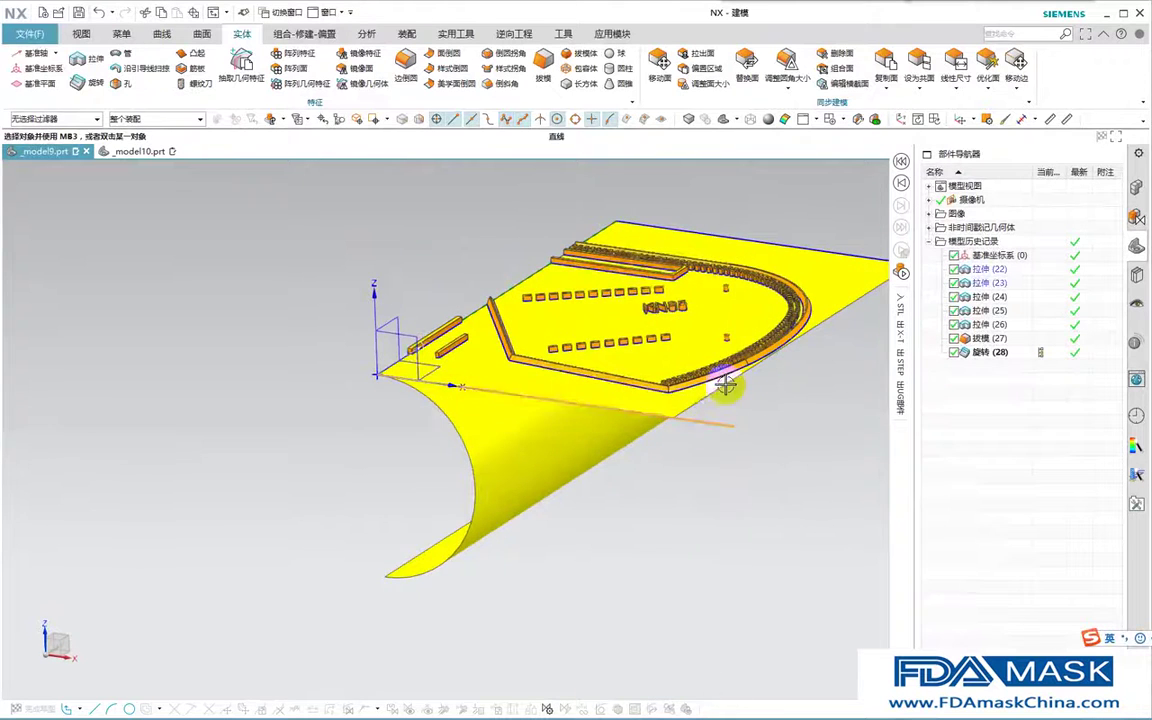
scroll(612, 393, down, 3)
key(ctrl+b)
scroll(704, 458, up, 3)
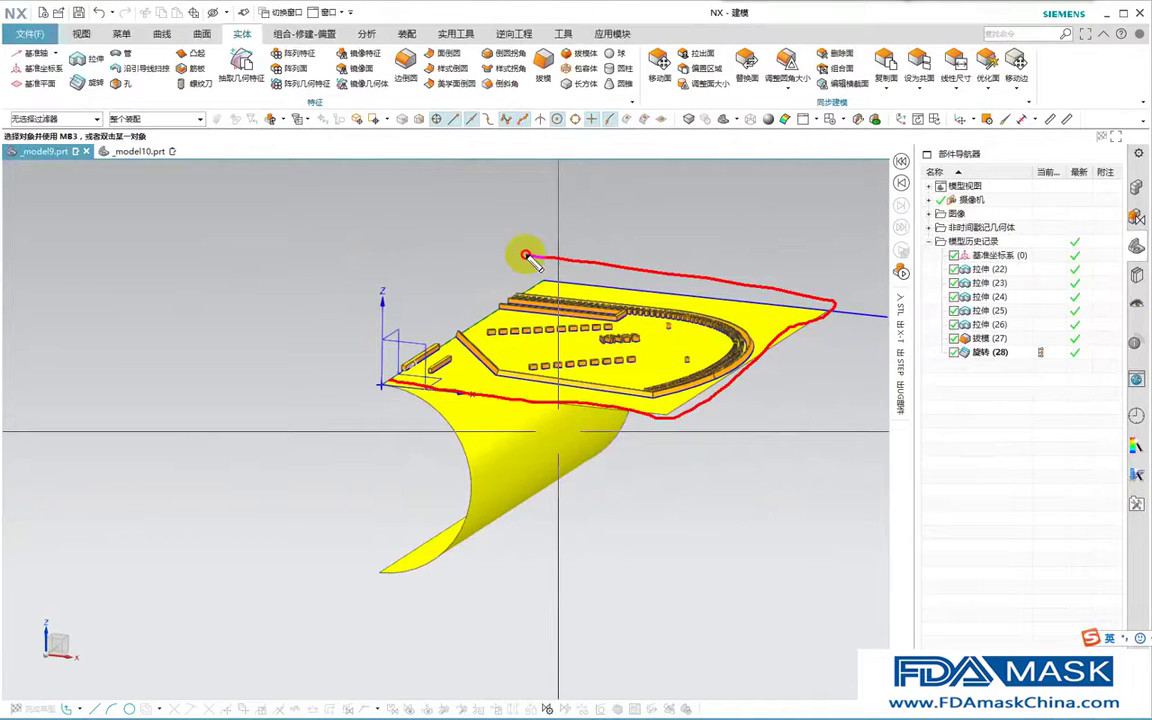
key(Escape)
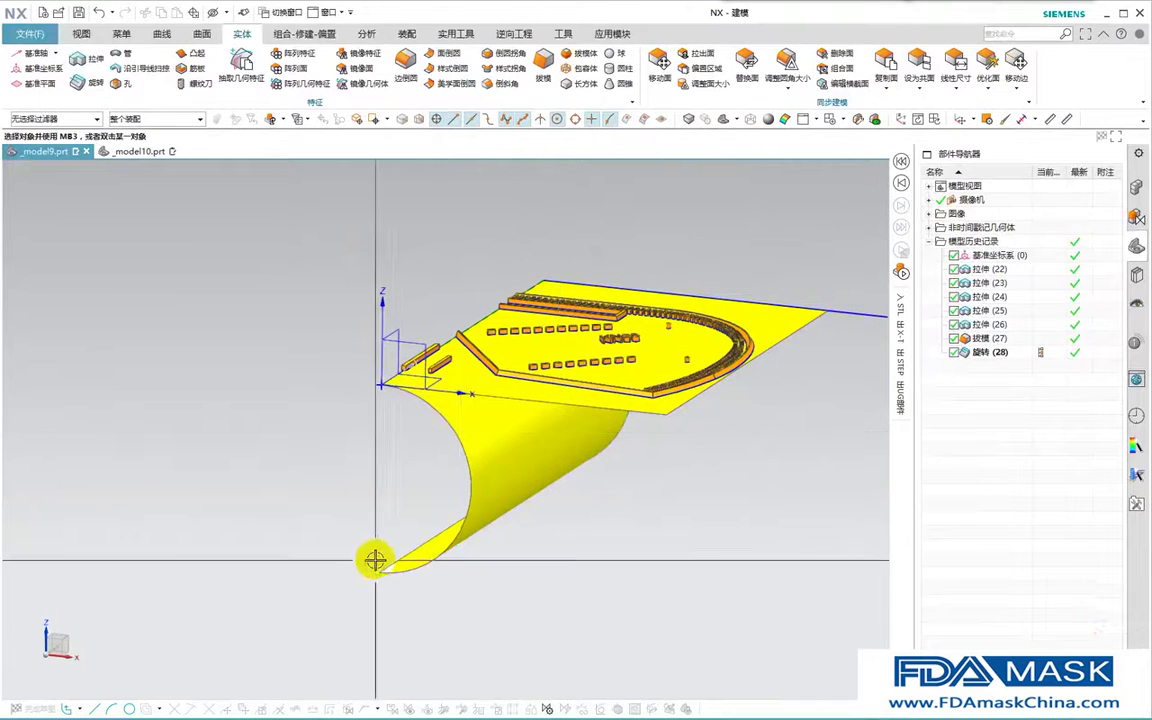
Start the Global Deformation (整体变形) command for editing surfaces.
scroll(460, 458, down, 2)
middle_drag(460, 460, 452, 480)
shift+middle_drag(470, 432, 475, 459)
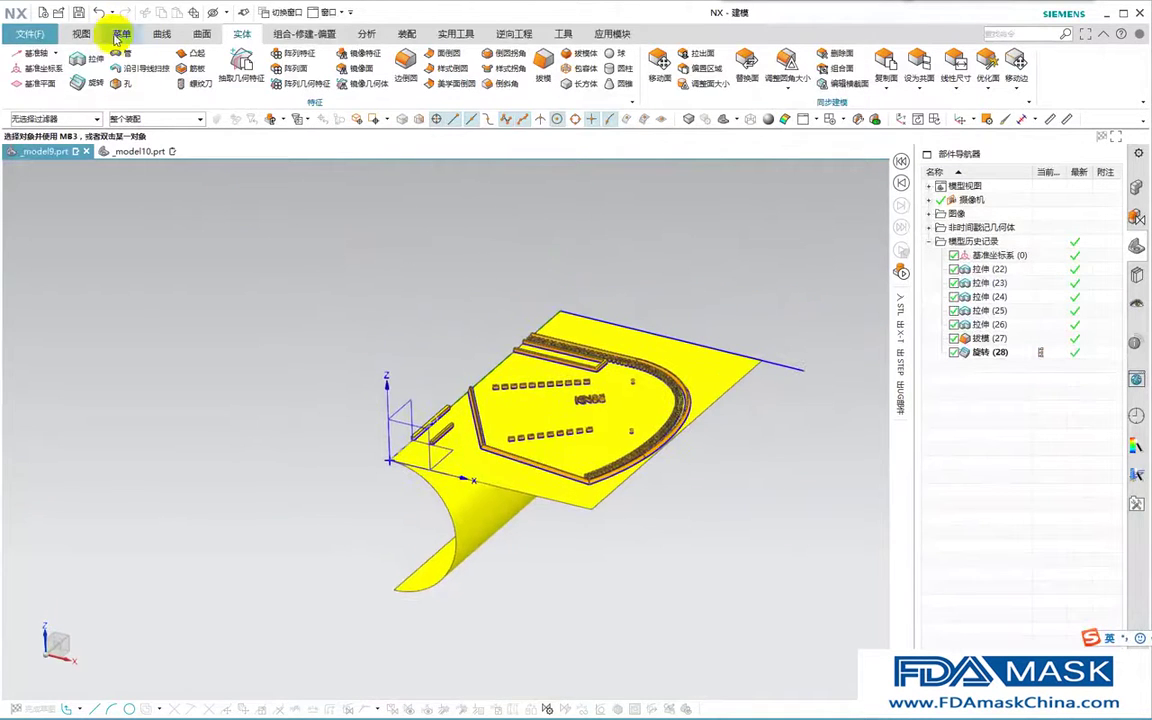
click(81, 34)
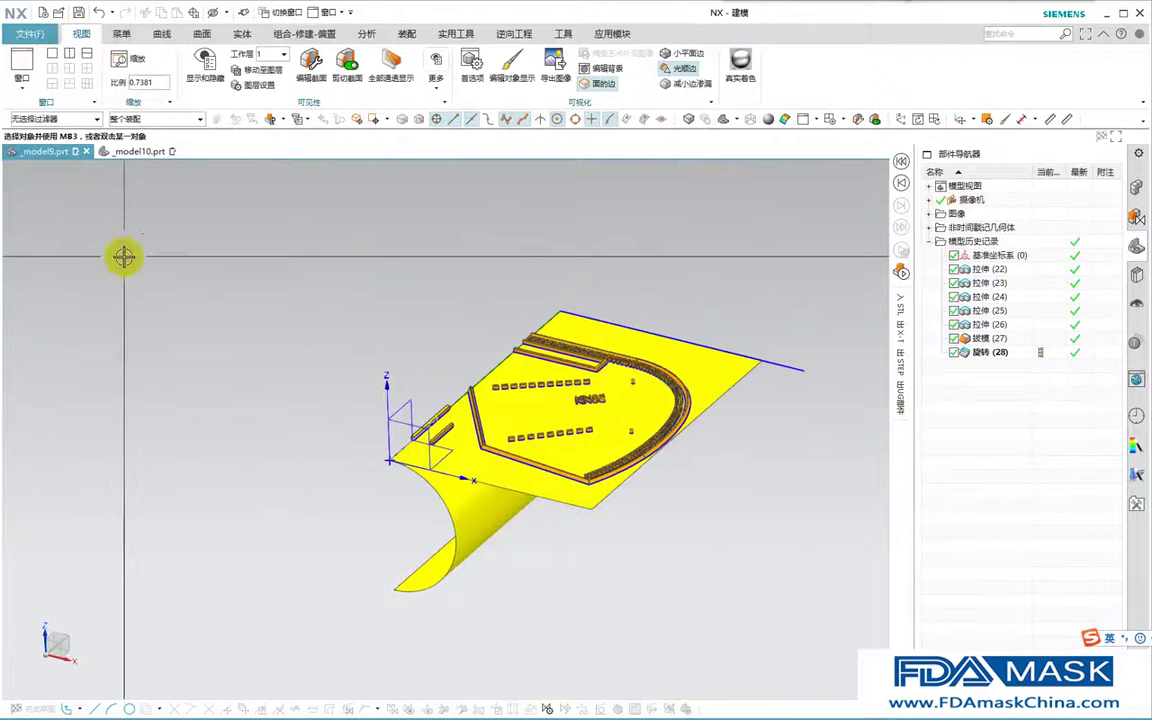
click(121, 35)
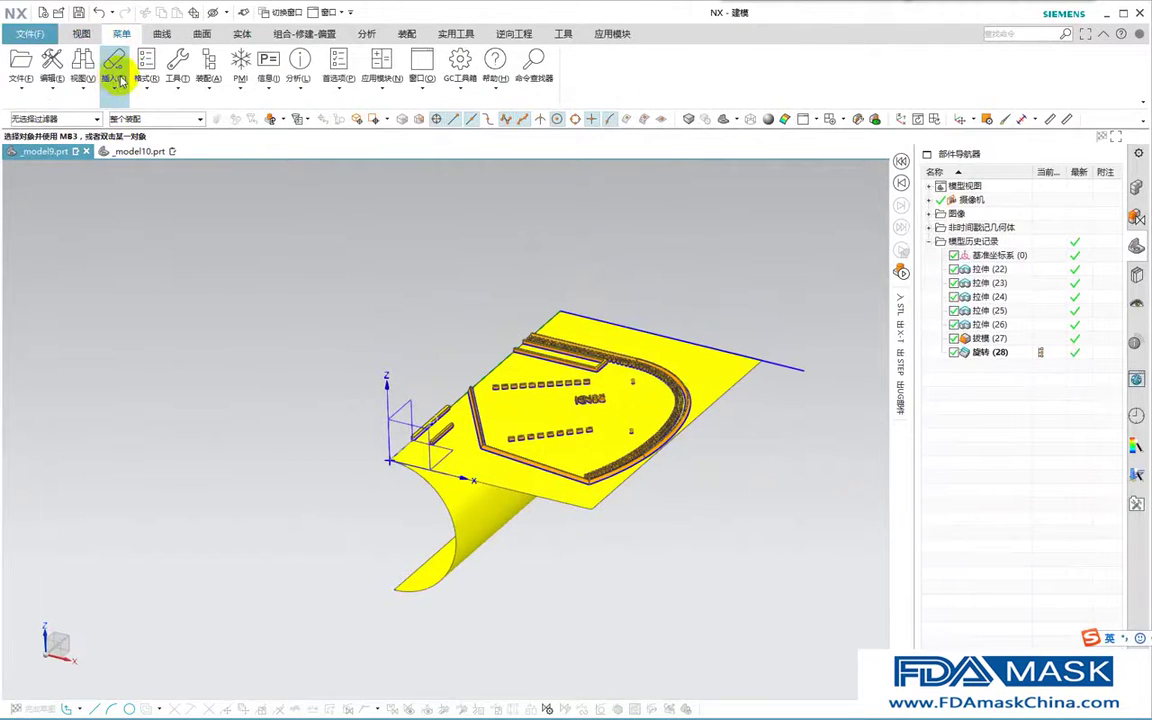
click(56, 91)
mouse_move(100, 596)
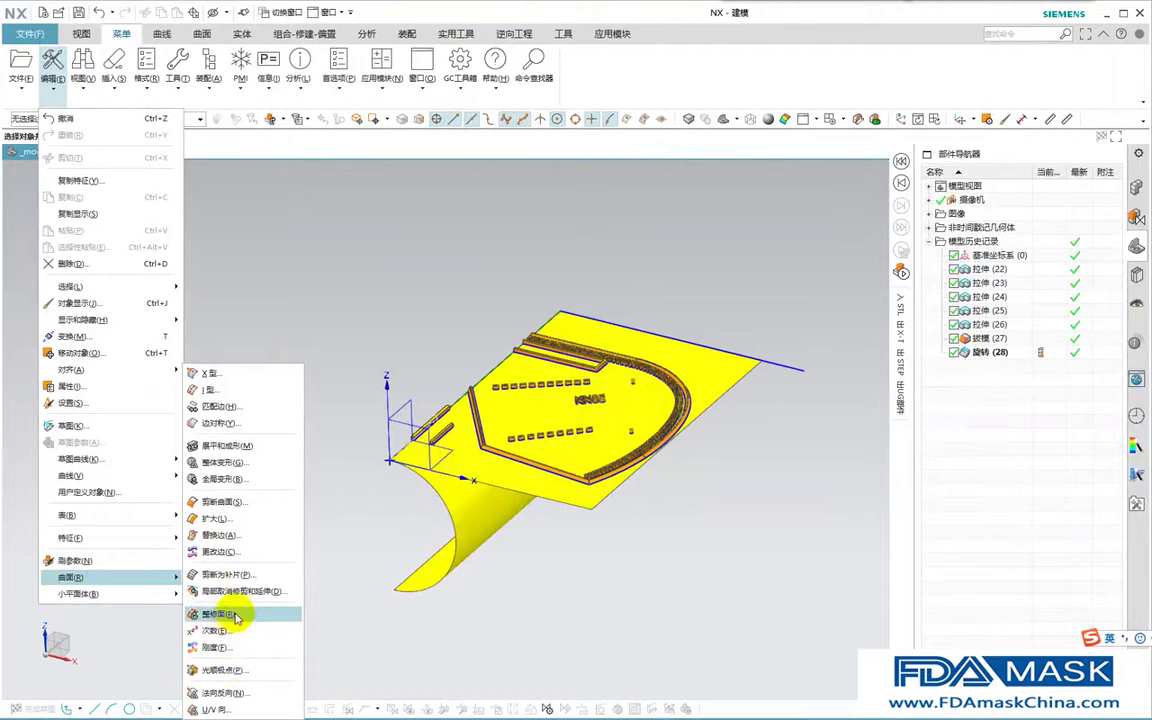
click(227, 465)
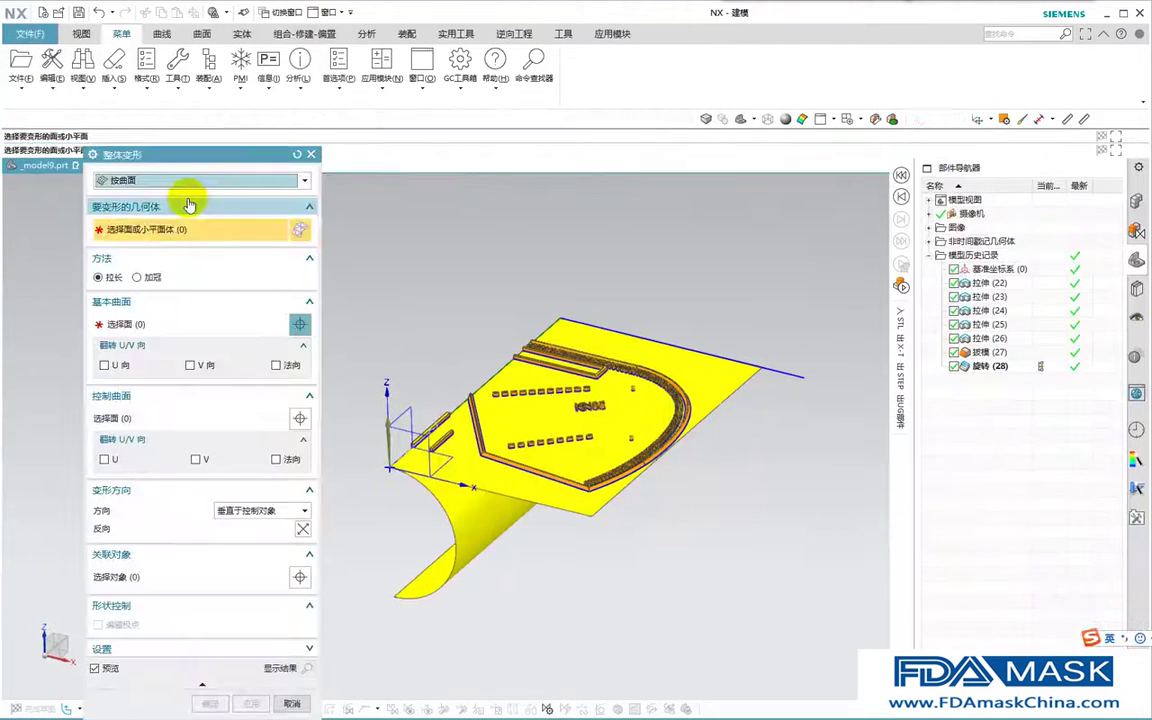
Switch the deformation type to Target Point (目标点) and back to By Surface (按曲面).
click(159, 180)
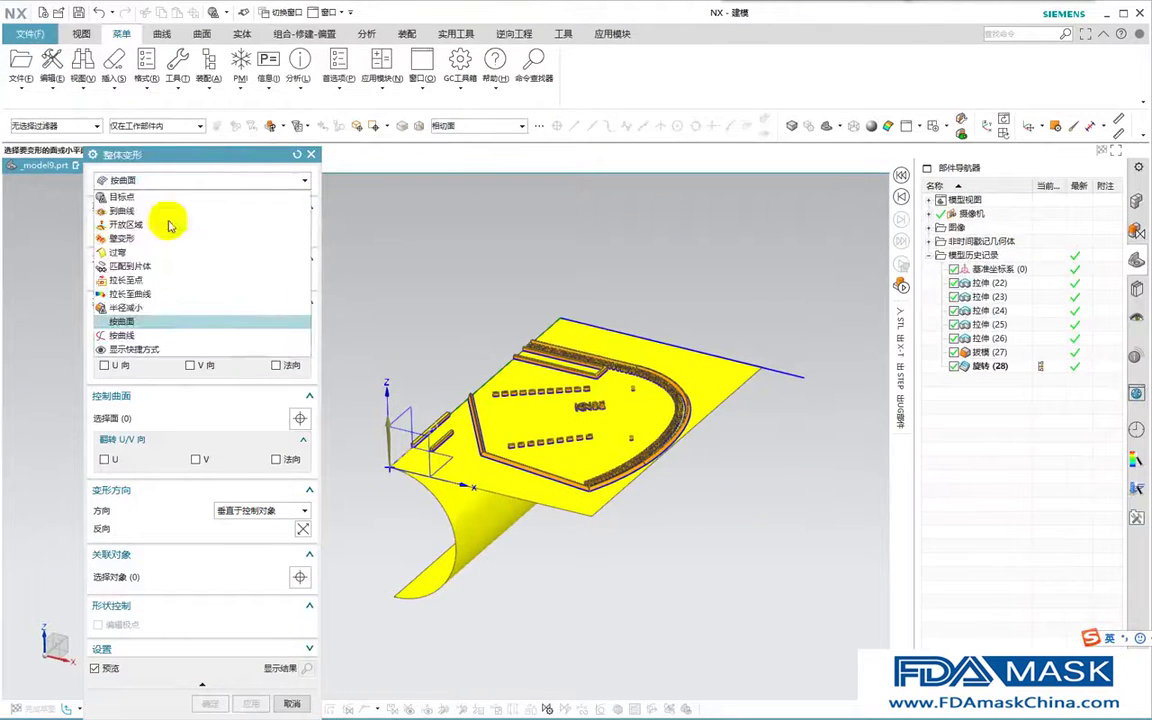
click(155, 320)
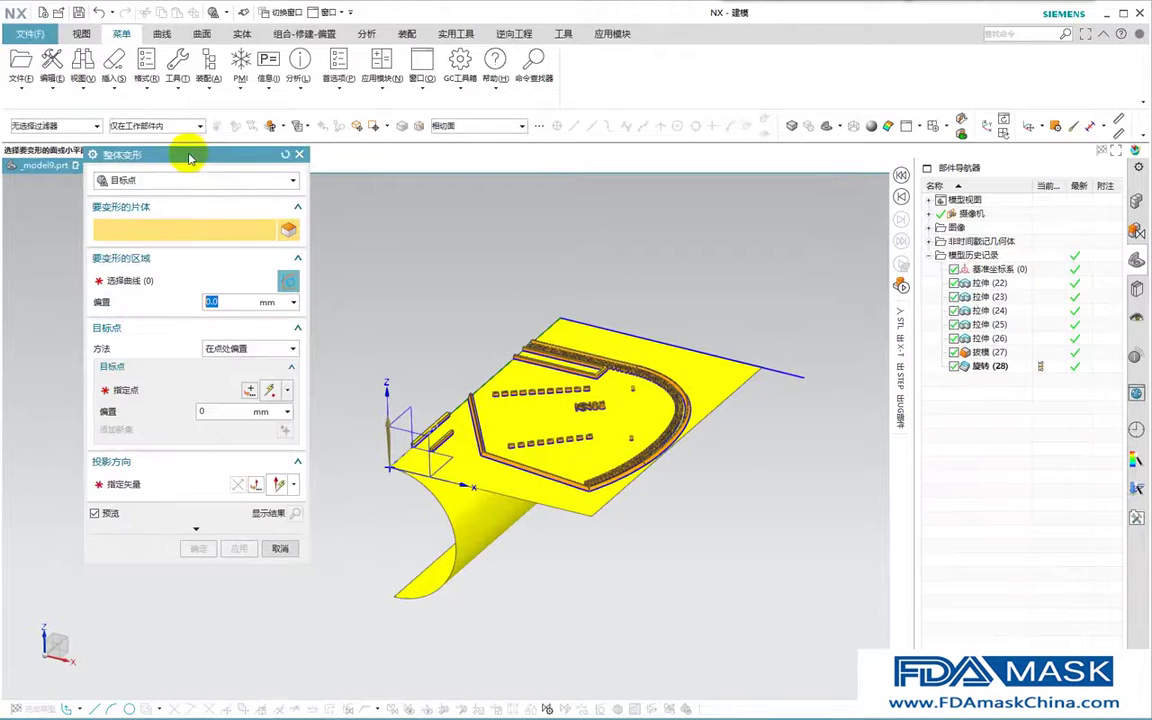
drag(193, 148, 198, 186)
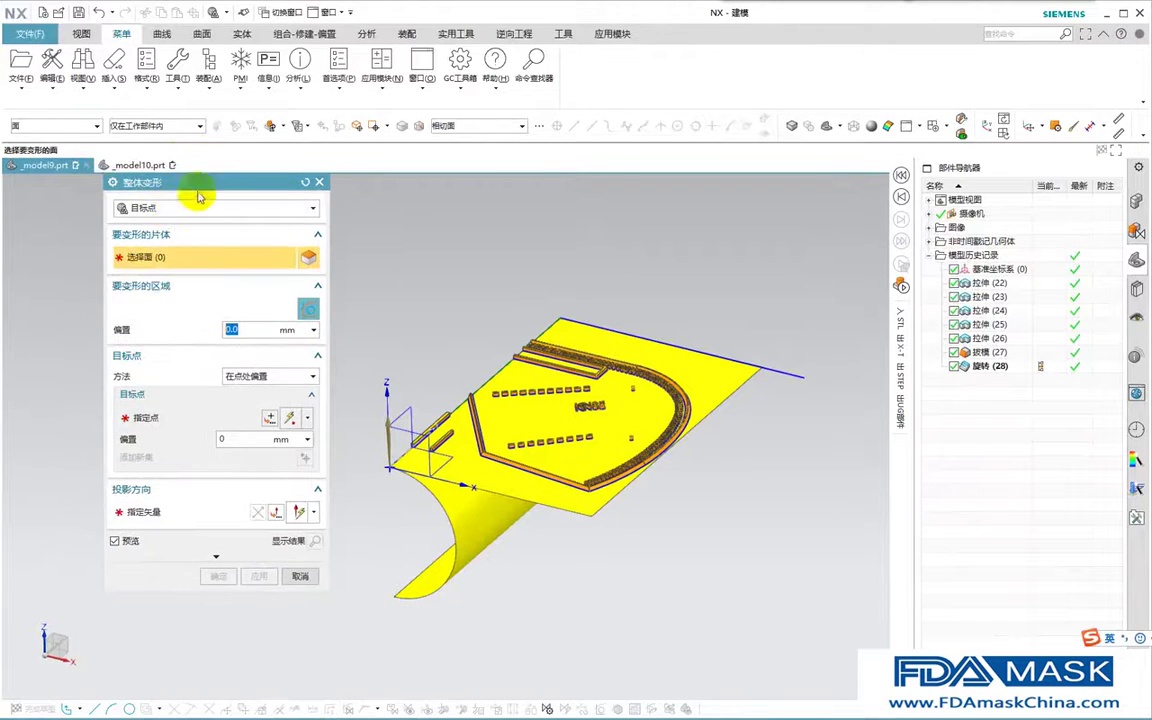
click(200, 207)
click(162, 352)
shift+middle_drag(550, 538, 600, 456)
scroll(597, 453, up, 2)
drag(667, 416, 828, 372)
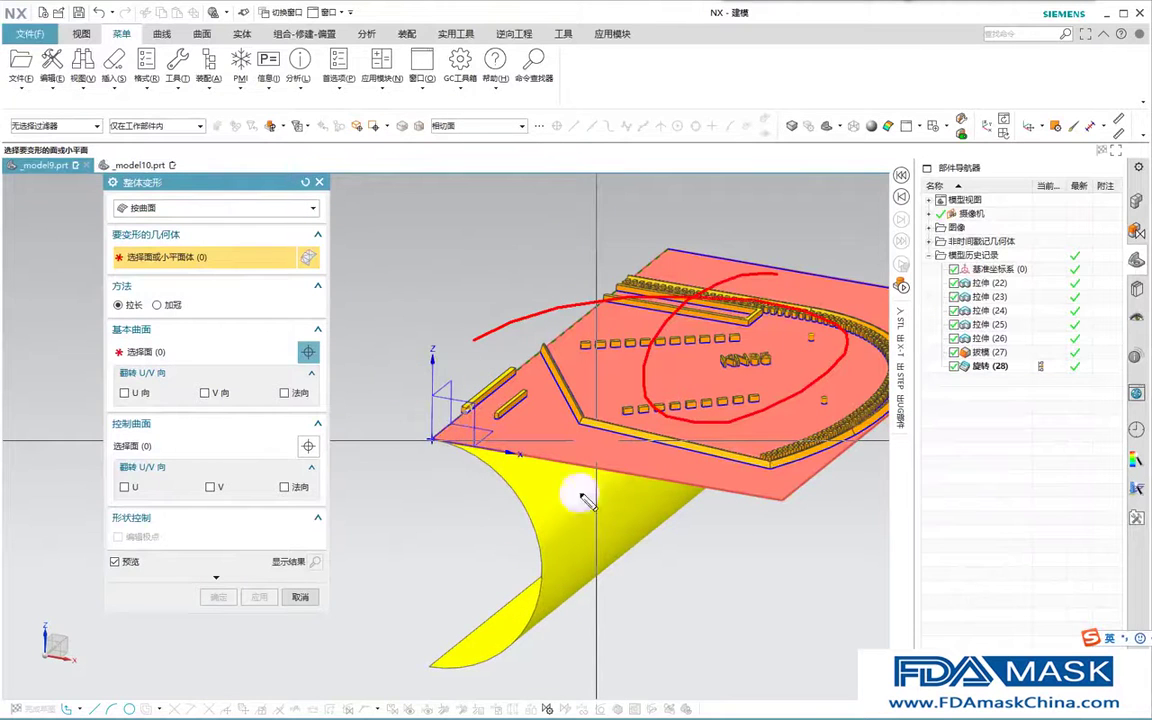
key(Escape)
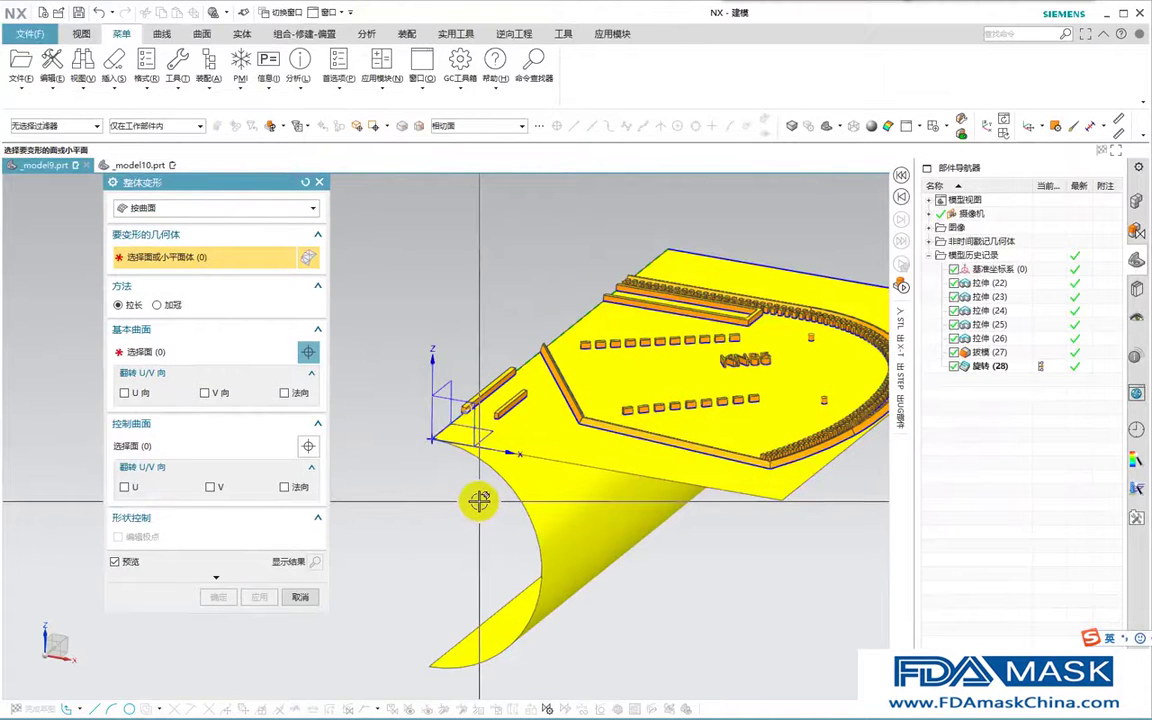
scroll(580, 392, down, 3)
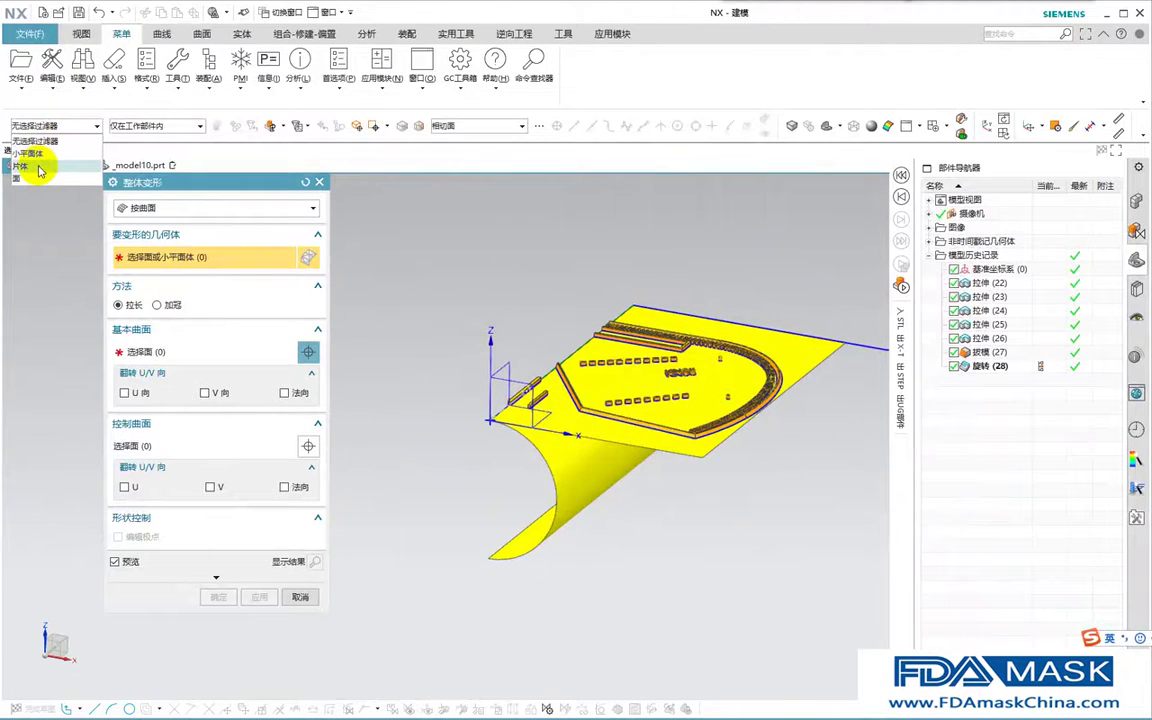
Select all faces of the flat pattern bodies as the geometry to deform, excluding the base sheet.
middle_drag(392, 222, 838, 401)
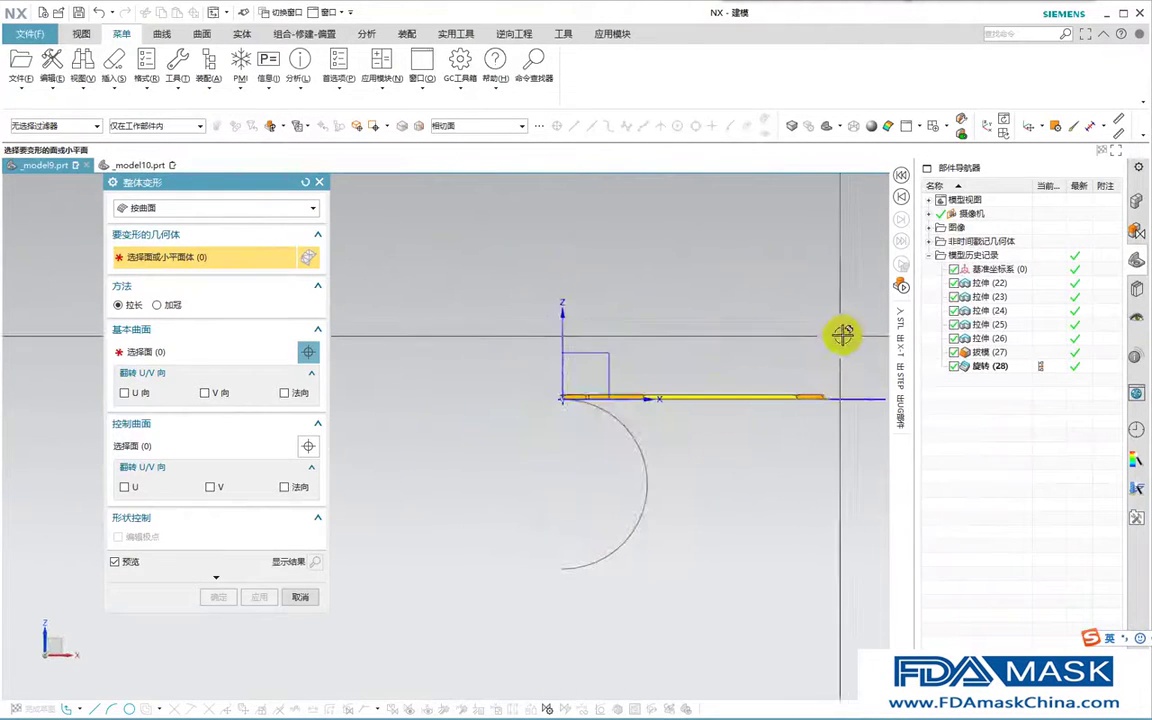
drag(676, 422, 512, 440)
drag(853, 414, 850, 412)
middle_drag(850, 412, 645, 326)
scroll(645, 326, down, 3)
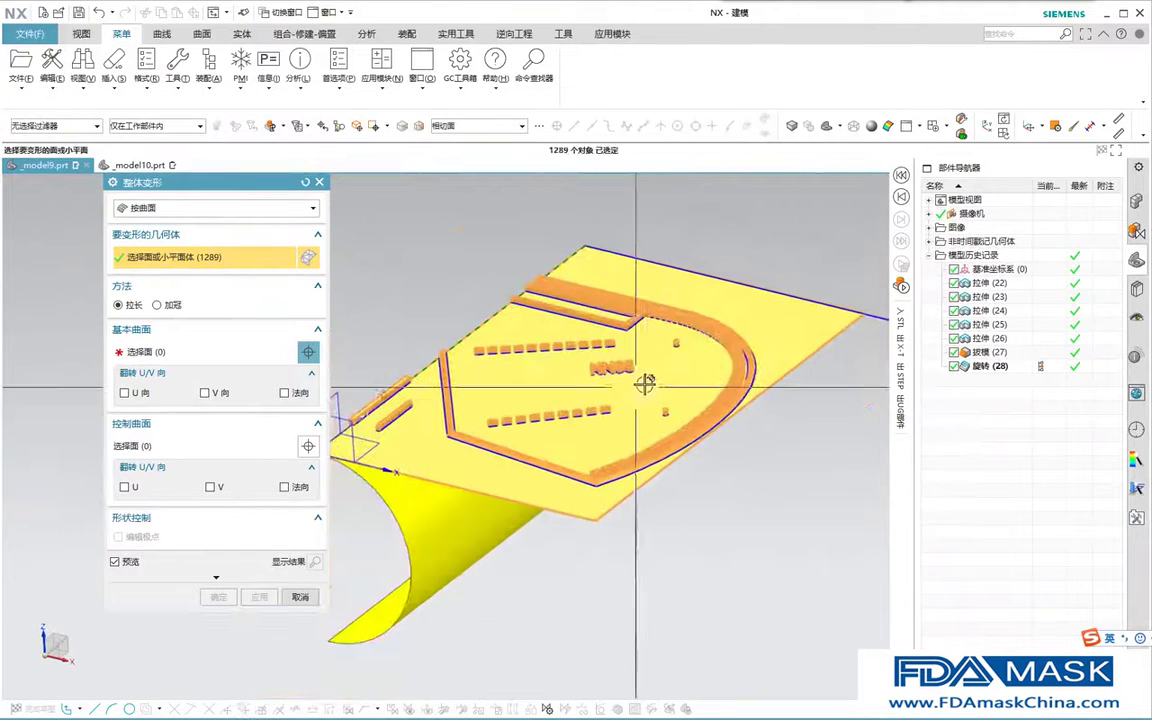
shift+click(686, 440)
middle_drag(678, 434, 741, 305)
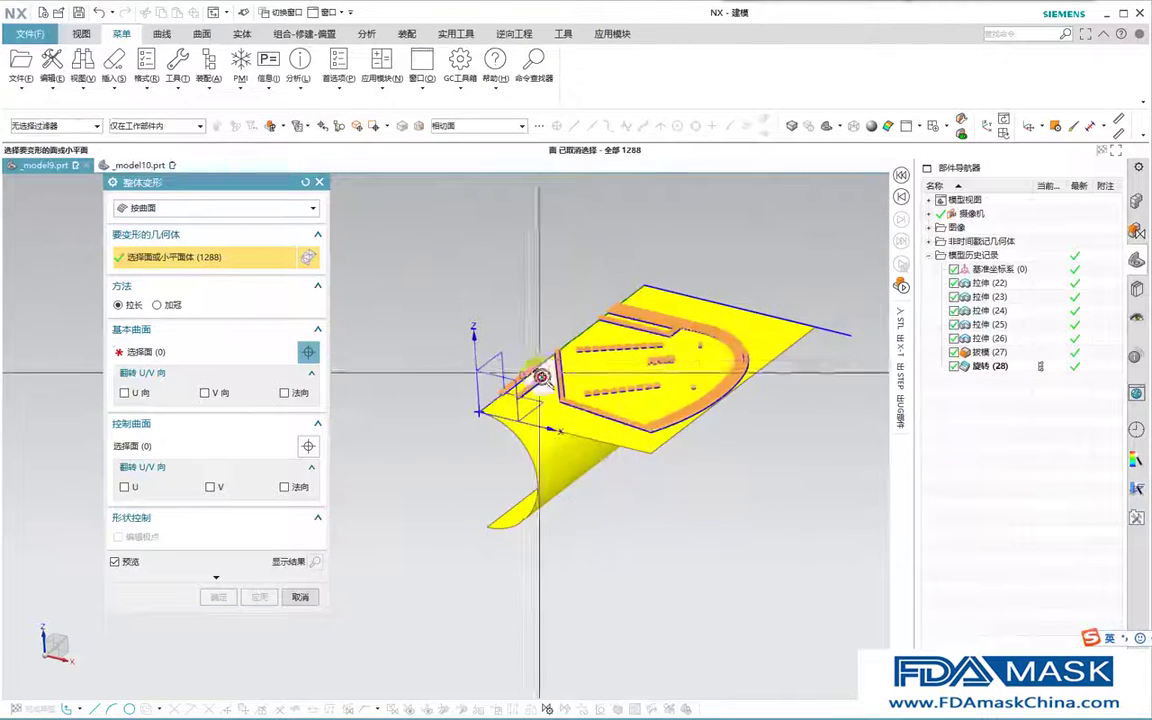
scroll(620, 324, up, 5)
scroll(620, 324, down, 4)
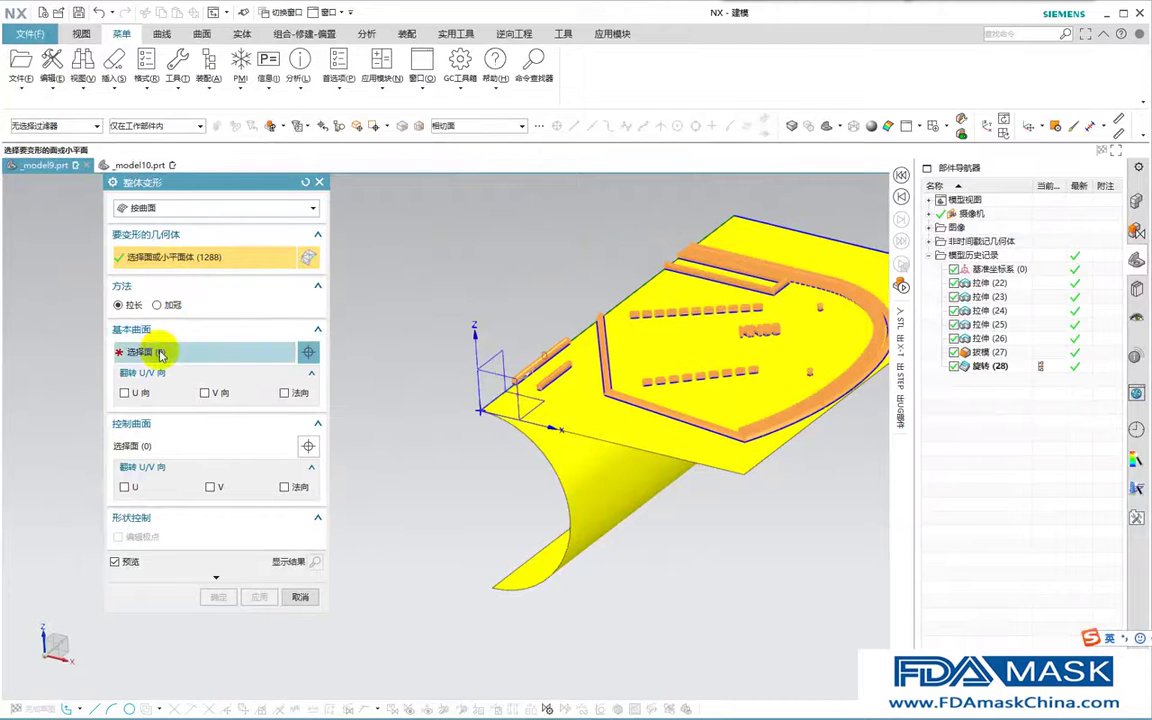
Set the flat base sheet as the deformation's base surface and the half-cylinder sheet as its control surface, with the preview off.
click(152, 353)
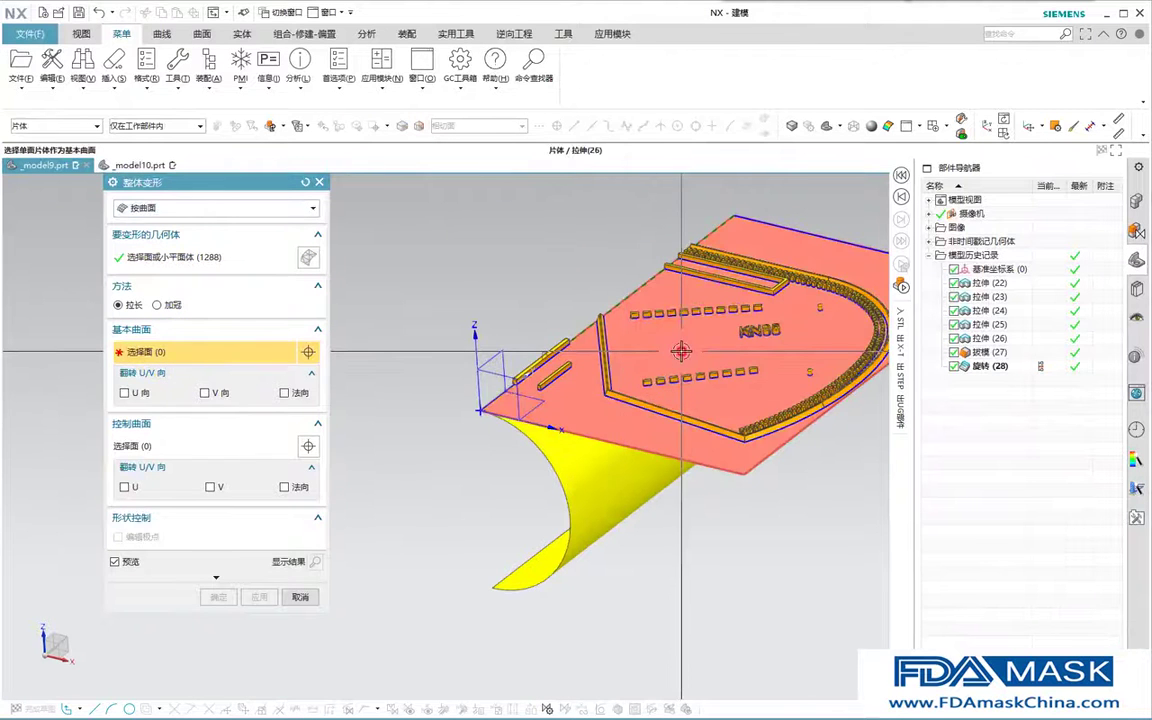
click(680, 350)
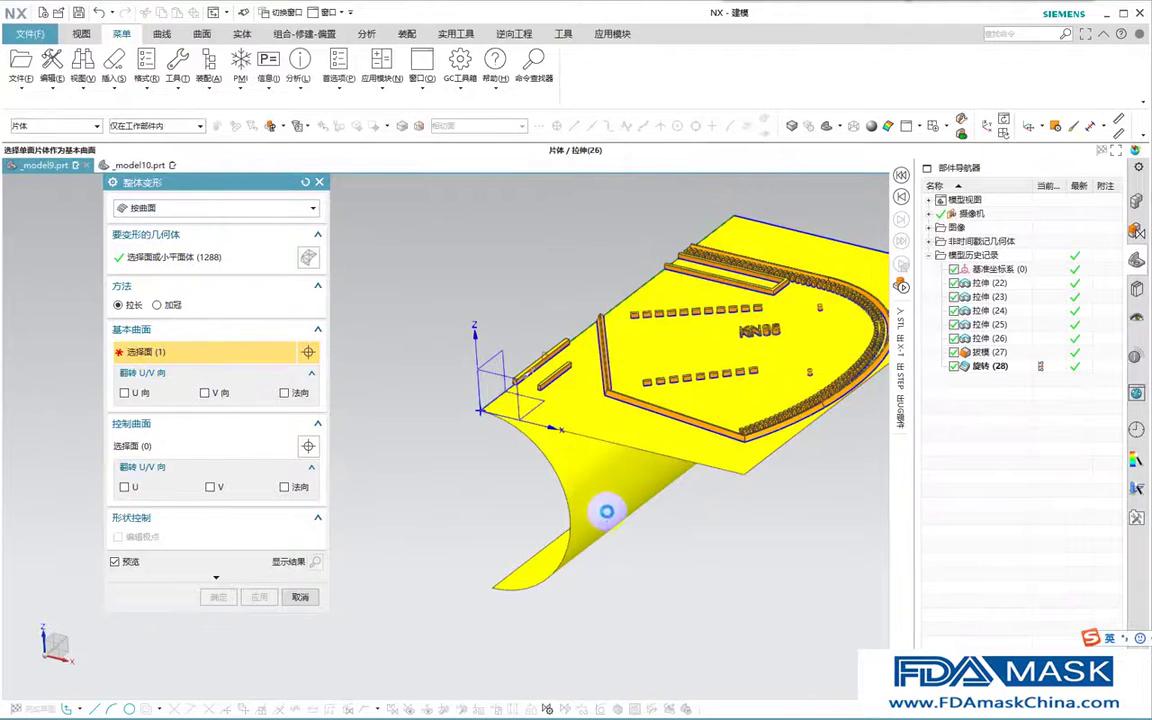
click(115, 562)
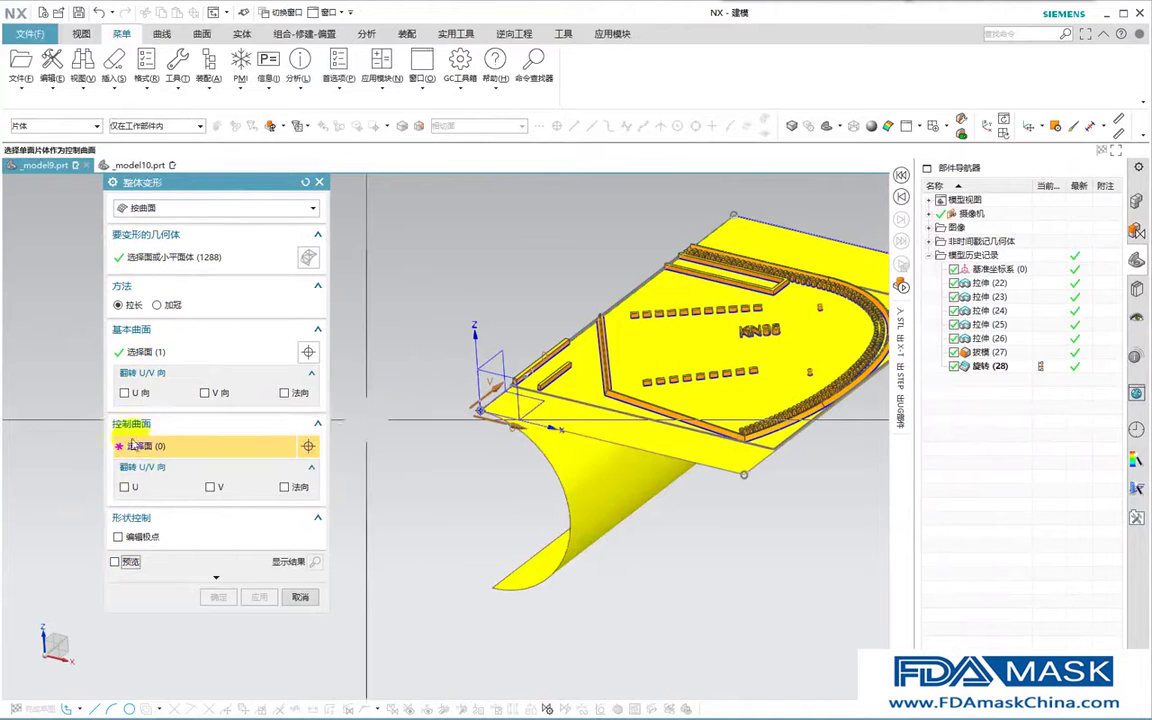
click(590, 470)
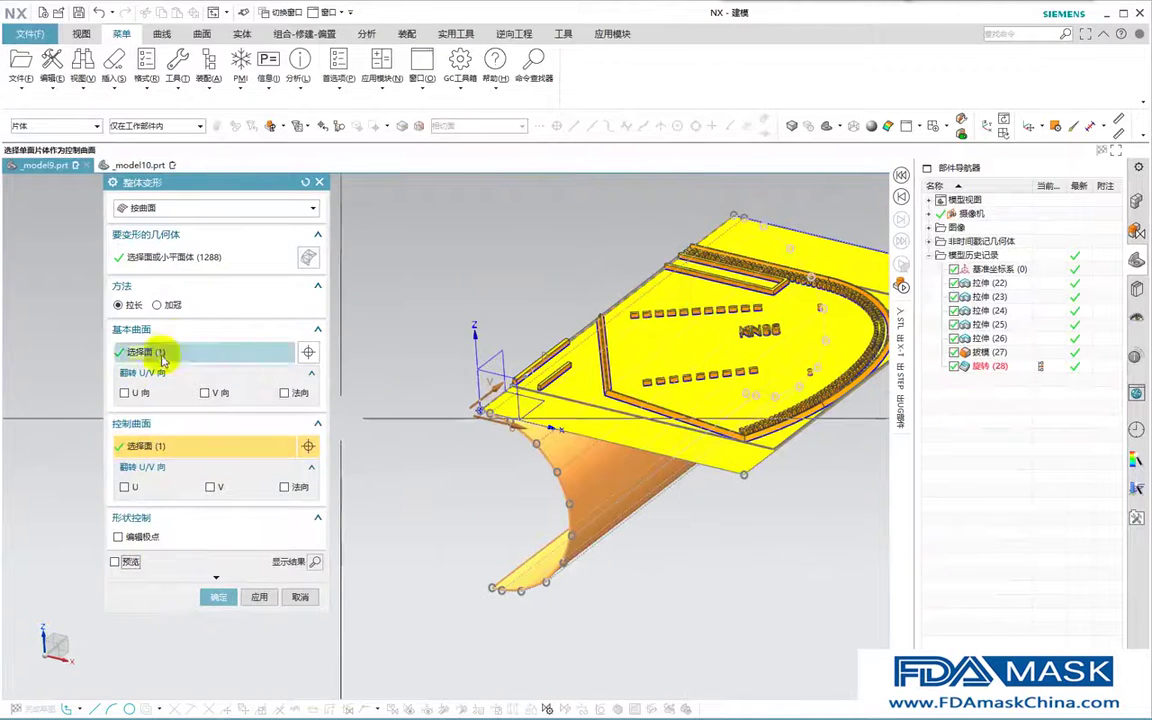
shift+middle_drag(482, 577, 488, 527)
Set the deformation direction to normal to the control object (垂直于控制对象) with the preview on, and create the deformation.
click(115, 562)
middle_drag(701, 494, 707, 413)
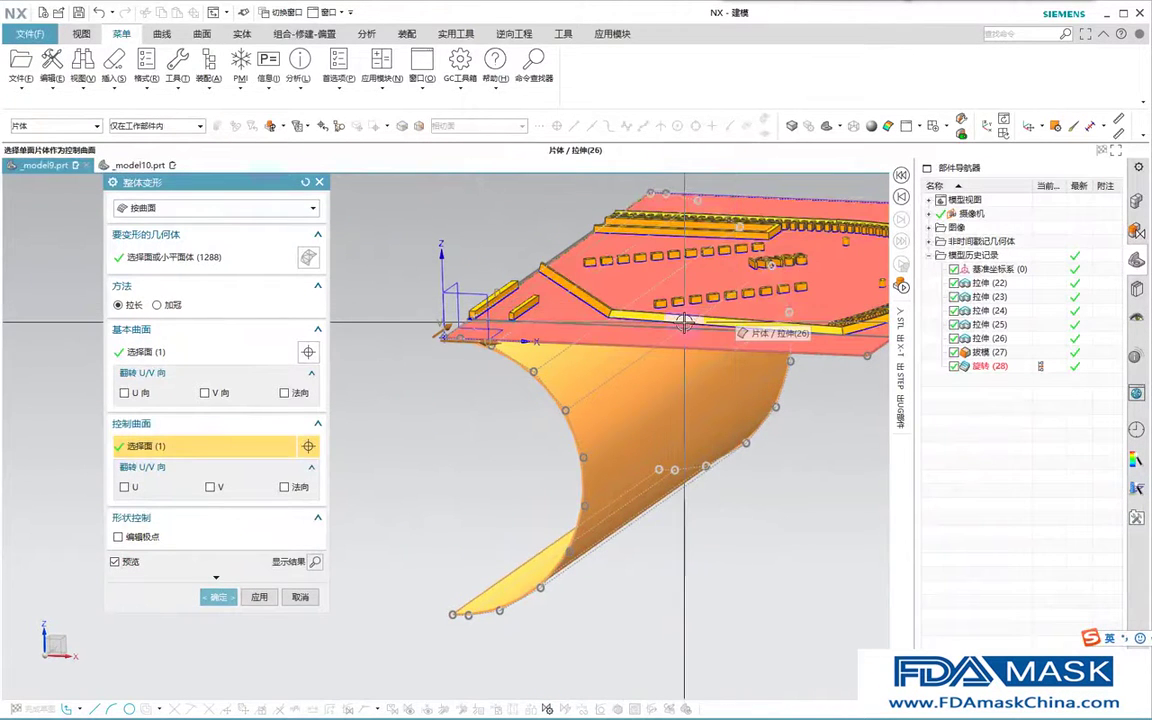
middle_drag(653, 388, 472, 398)
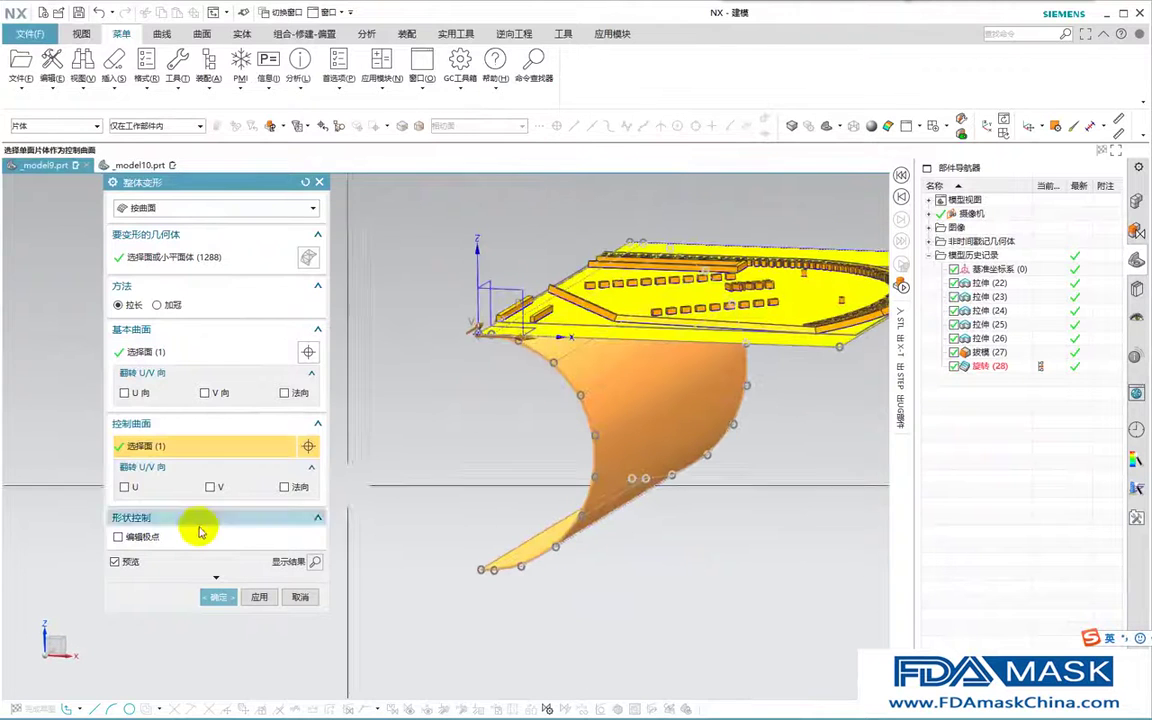
click(209, 580)
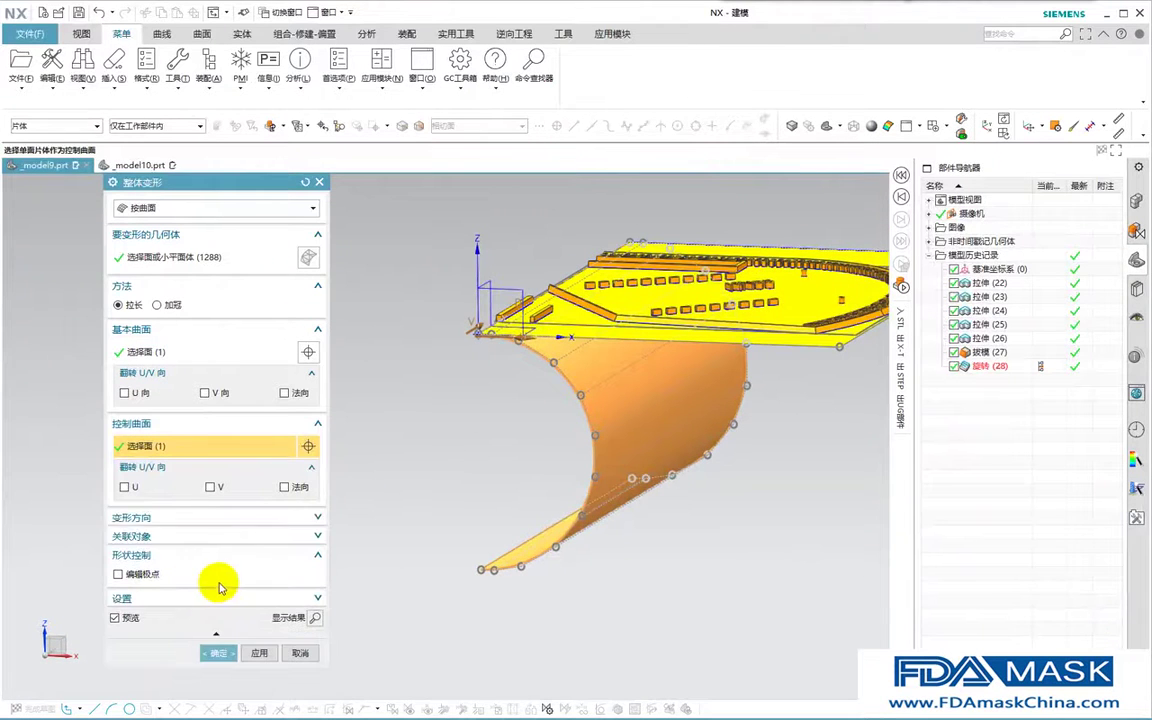
click(150, 519)
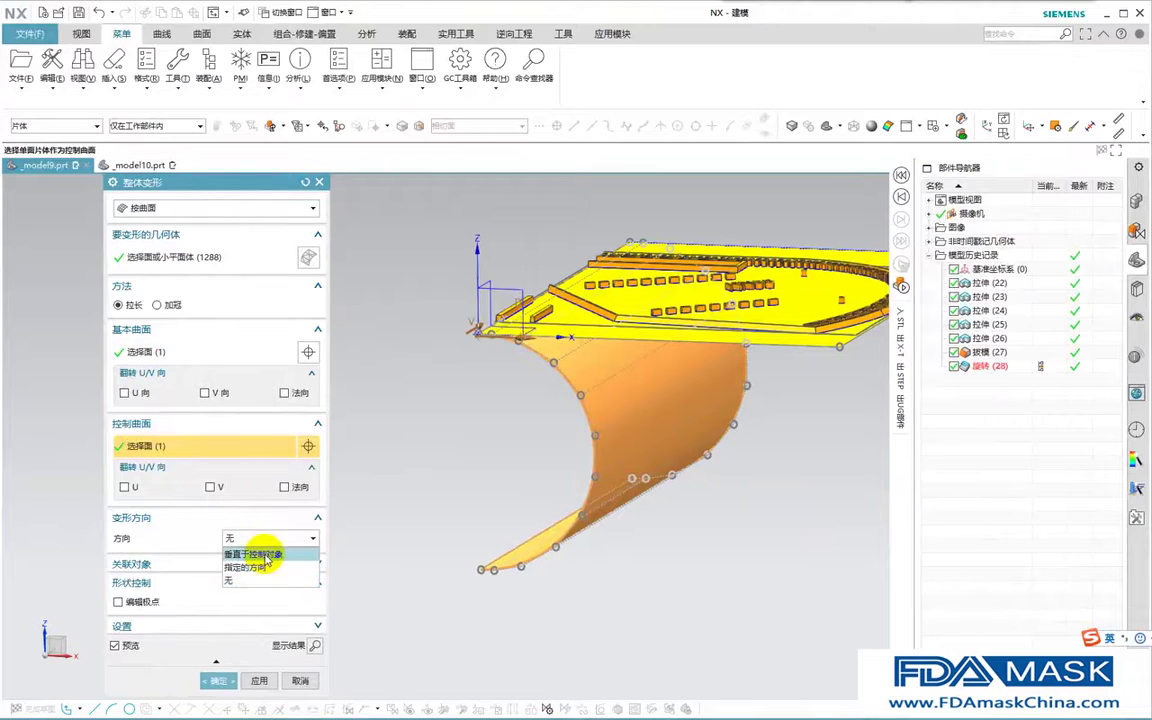
click(266, 555)
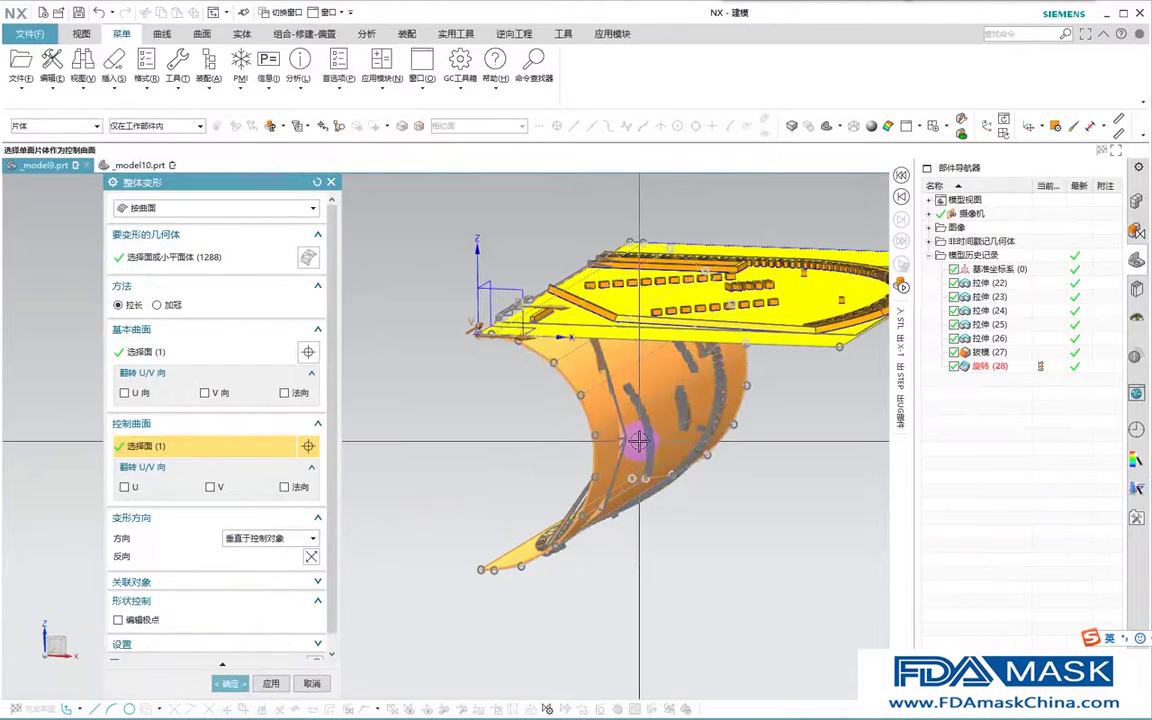
key(F8)
scroll(656, 388, up, 1)
scroll(688, 456, up, 10)
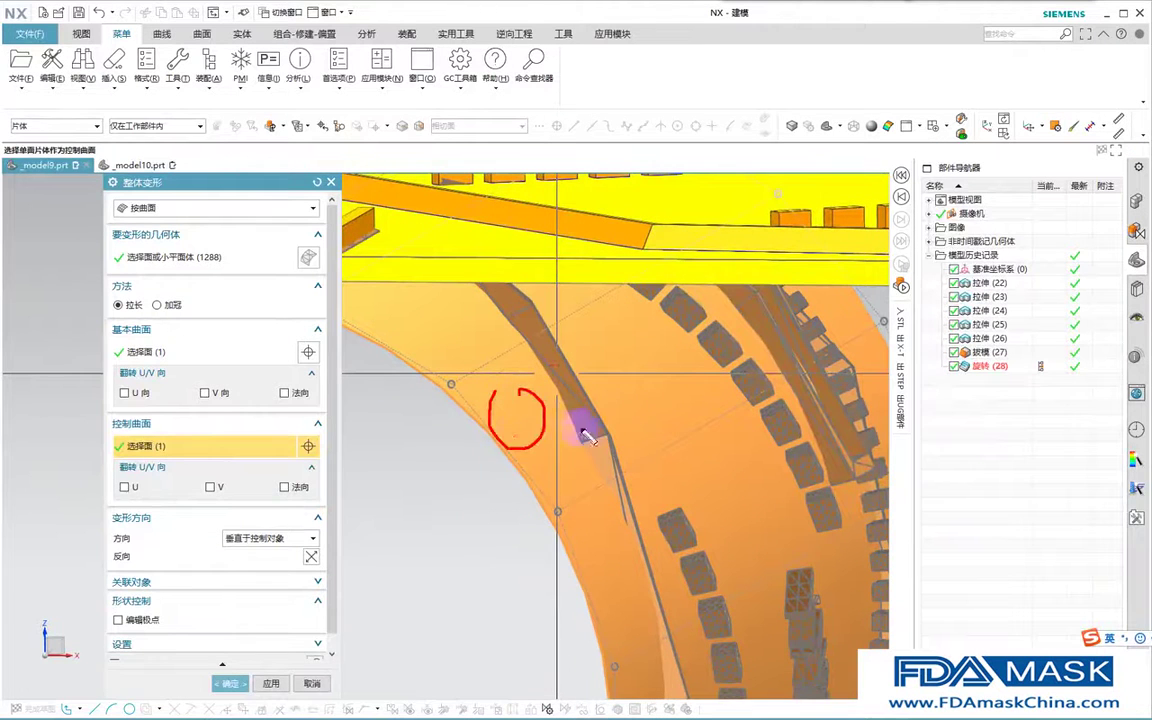
scroll(566, 373, down, 10)
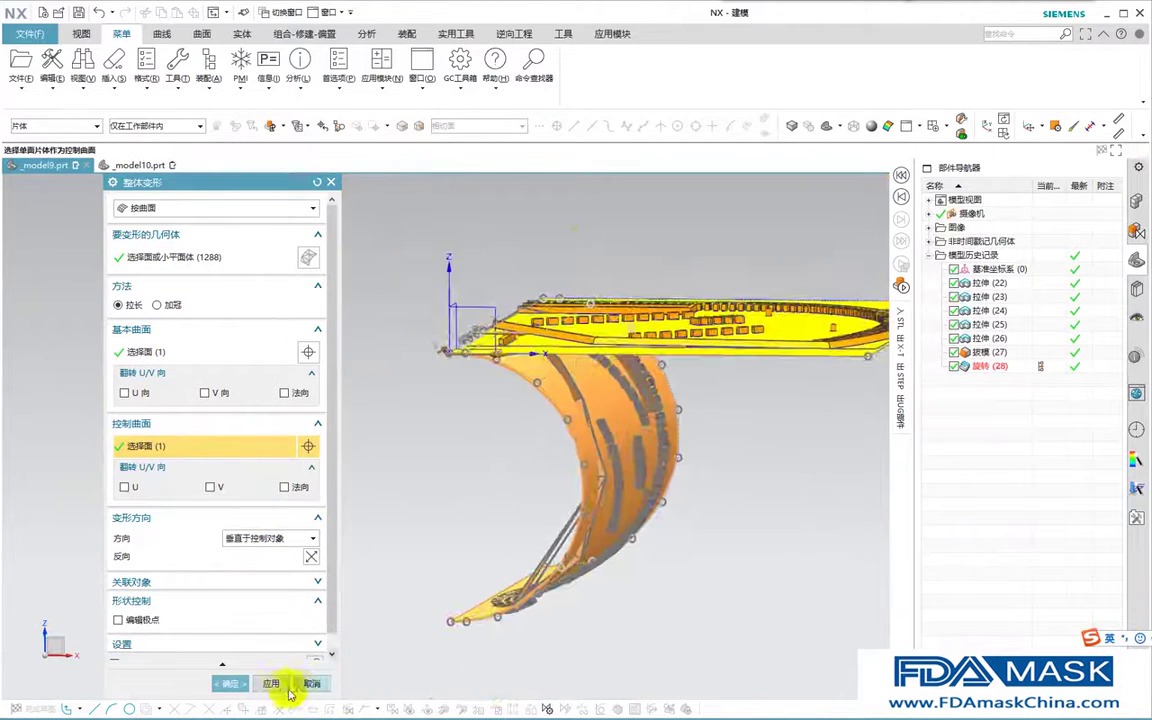
click(229, 683)
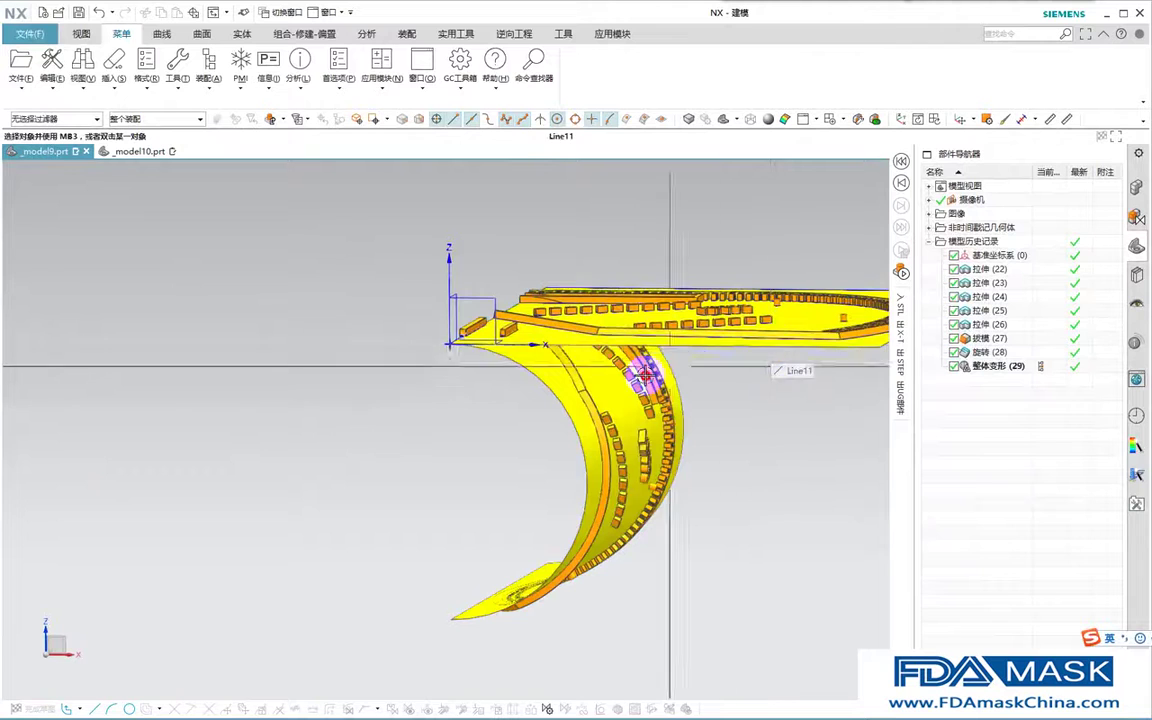
Hide the bodies of the Global Deformation feature and its source pattern, and swap the shown and hidden objects to isolate them.
scroll(663, 367, down, 2)
scroll(745, 389, up, 3)
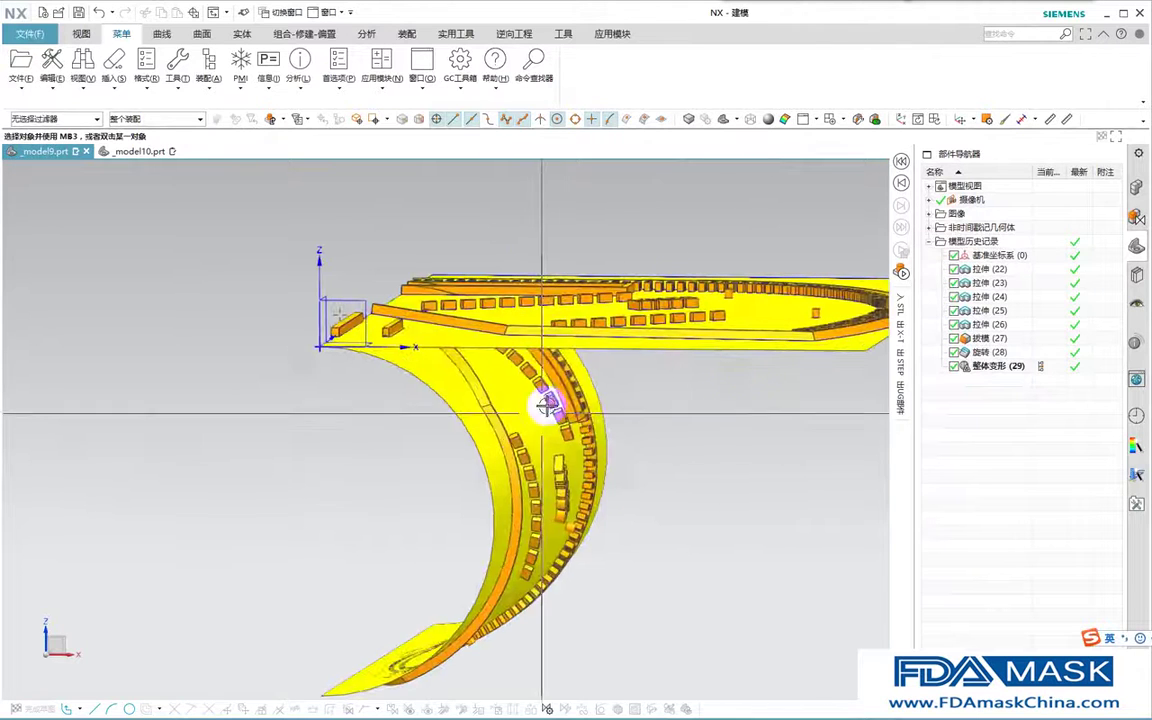
key(ctrl+b)
key(Escape)
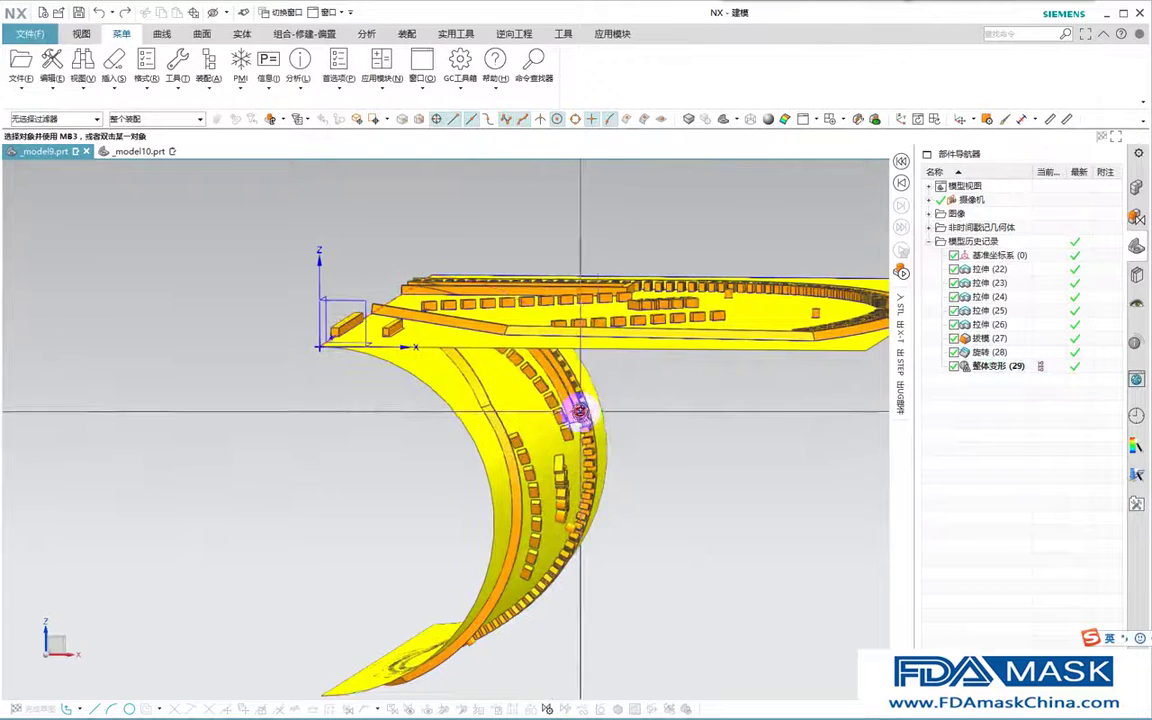
scroll(578, 411, down, 3)
right_click(1010, 370)
click(629, 457)
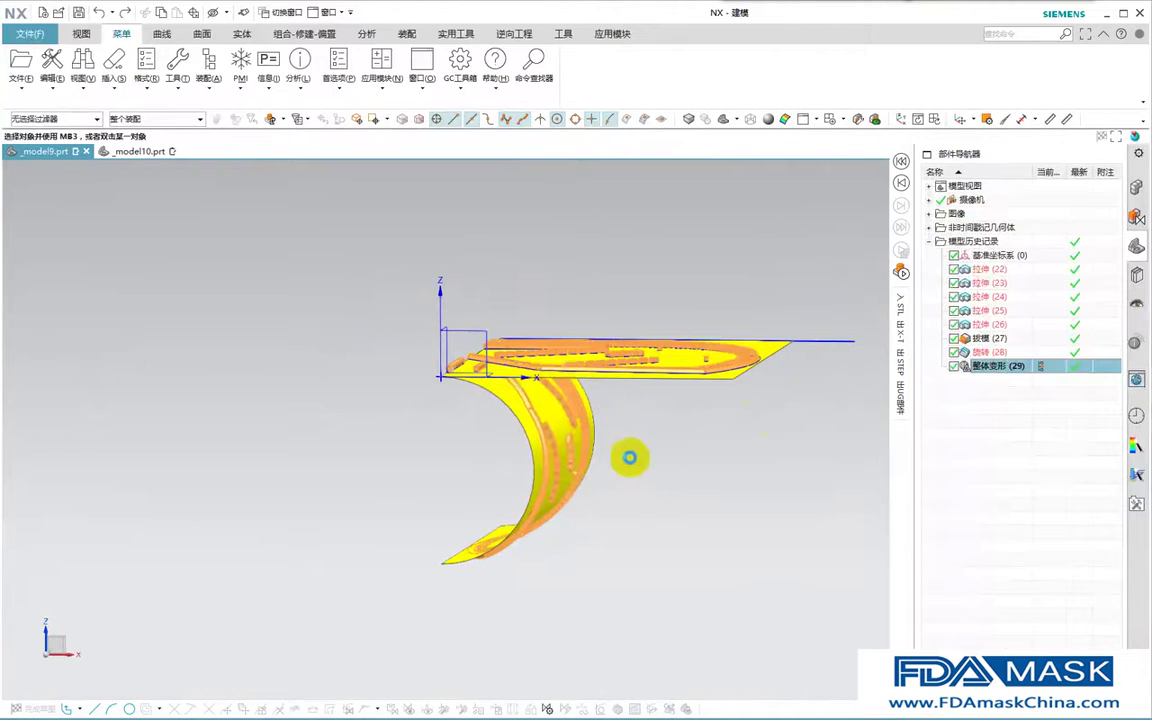
click(639, 452)
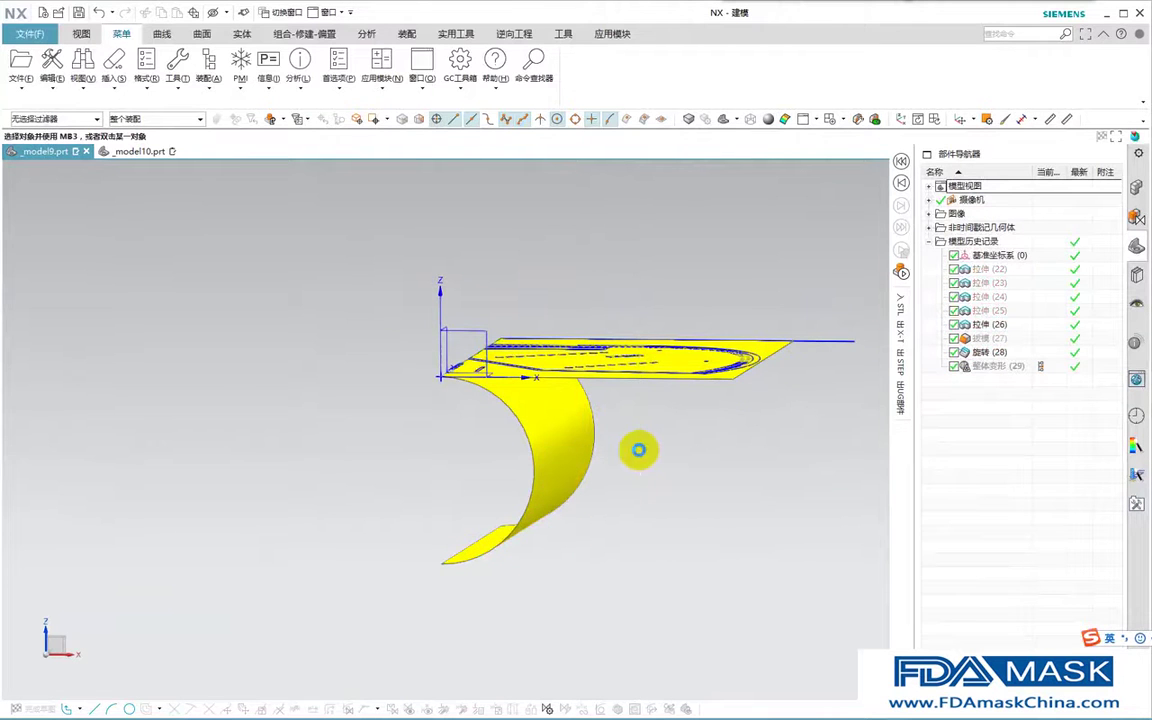
key(ctrl+shift+b)
scroll(571, 395, up, 1)
Hide all the flat pattern solids, keeping only the wrapped copies and the straight line displayed.
key(F8)
key(ctrl+b)
drag(829, 357, 382, 275)
middle_drag(447, 364, 470, 432)
scroll(430, 396, up, 2)
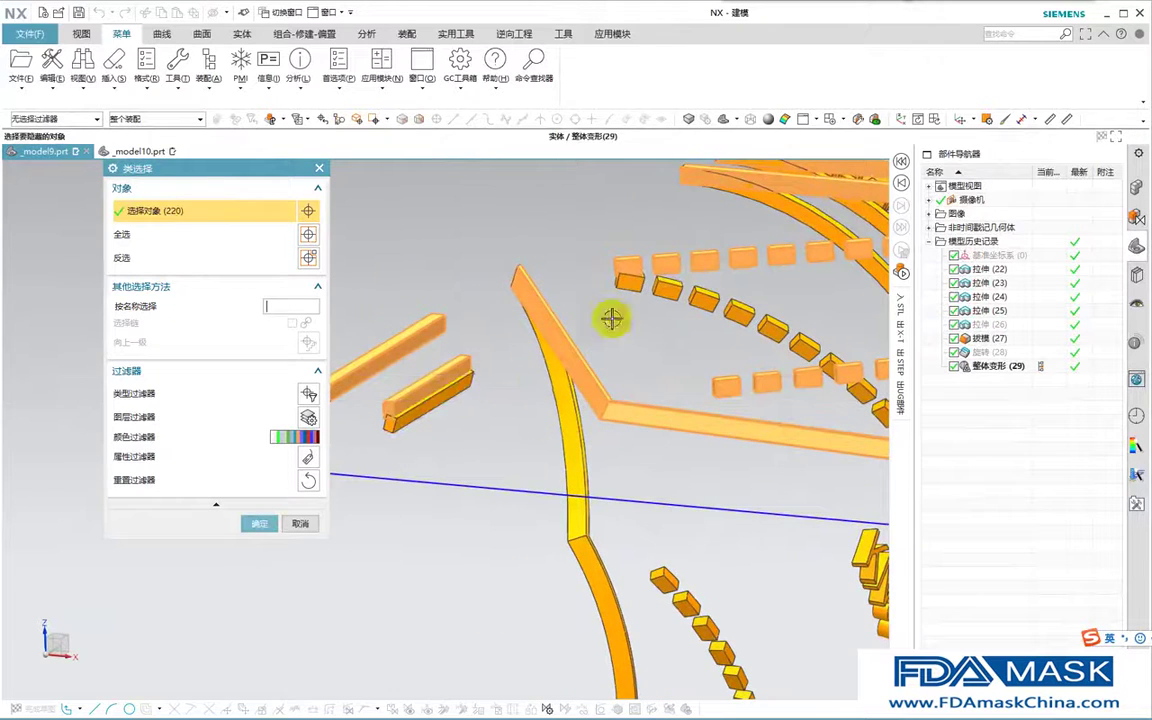
scroll(537, 356, down, 2)
scroll(418, 402, up, 3)
scroll(338, 411, up, 6)
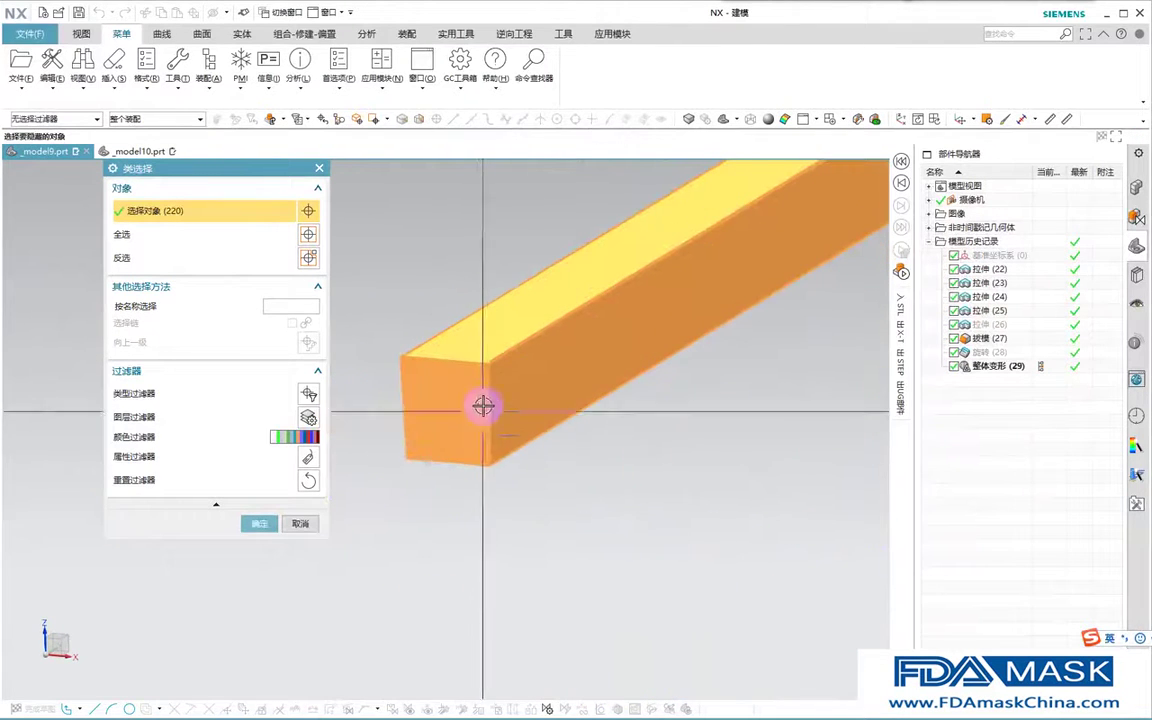
middle_click(495, 441)
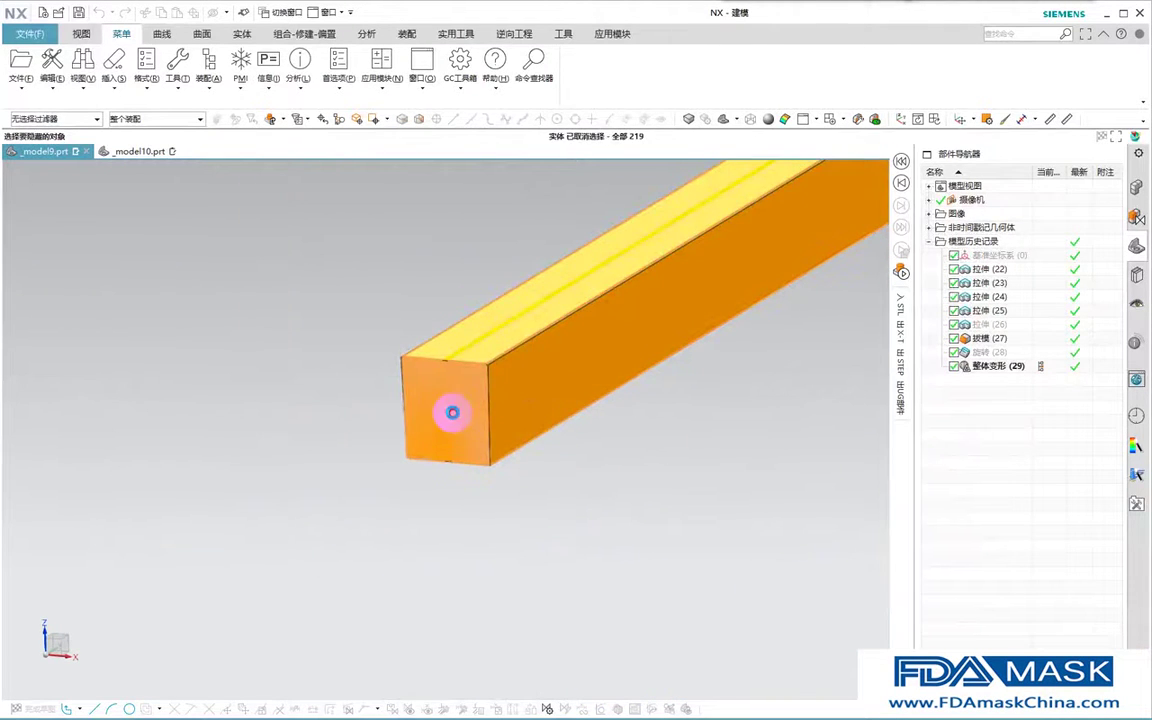
scroll(452, 412, up, 5)
middle_drag(458, 360, 652, 486)
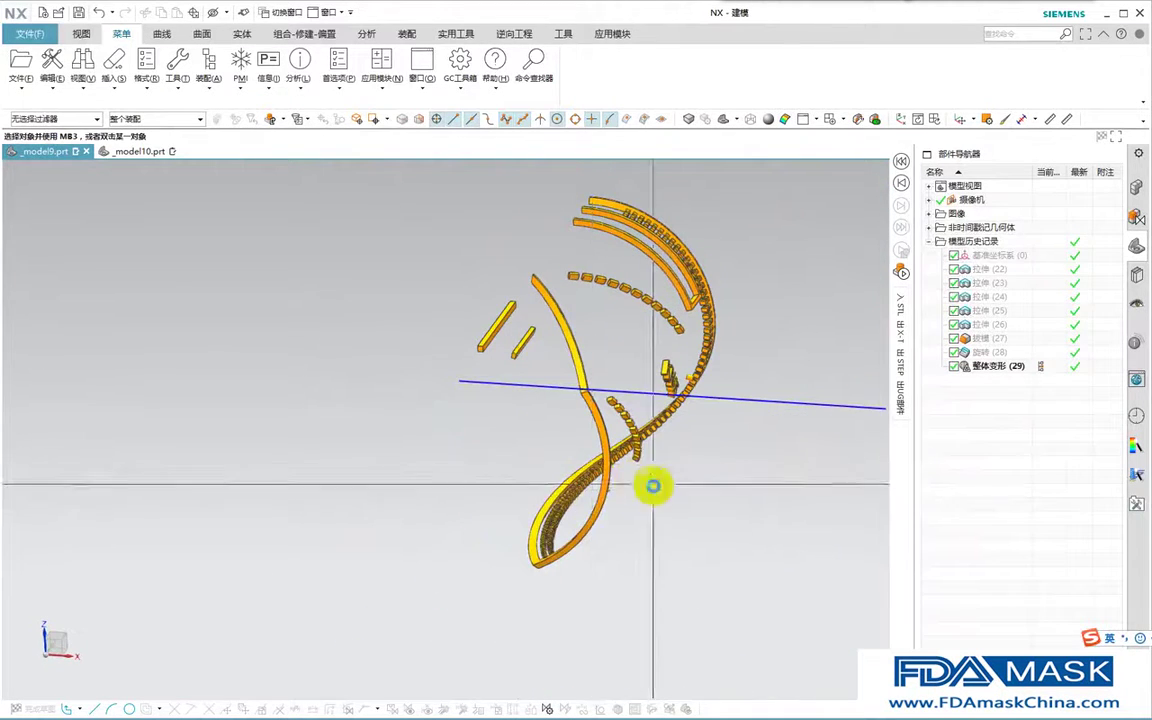
Bring the half-cylinder sheet out of the hidden set so it is displayed together with the wrapped pattern bodies.
key(ctrl+shift+b)
click(579, 458)
key(ctrl+b)
key(ctrl+shift+b)
scroll(638, 451, down, 1)
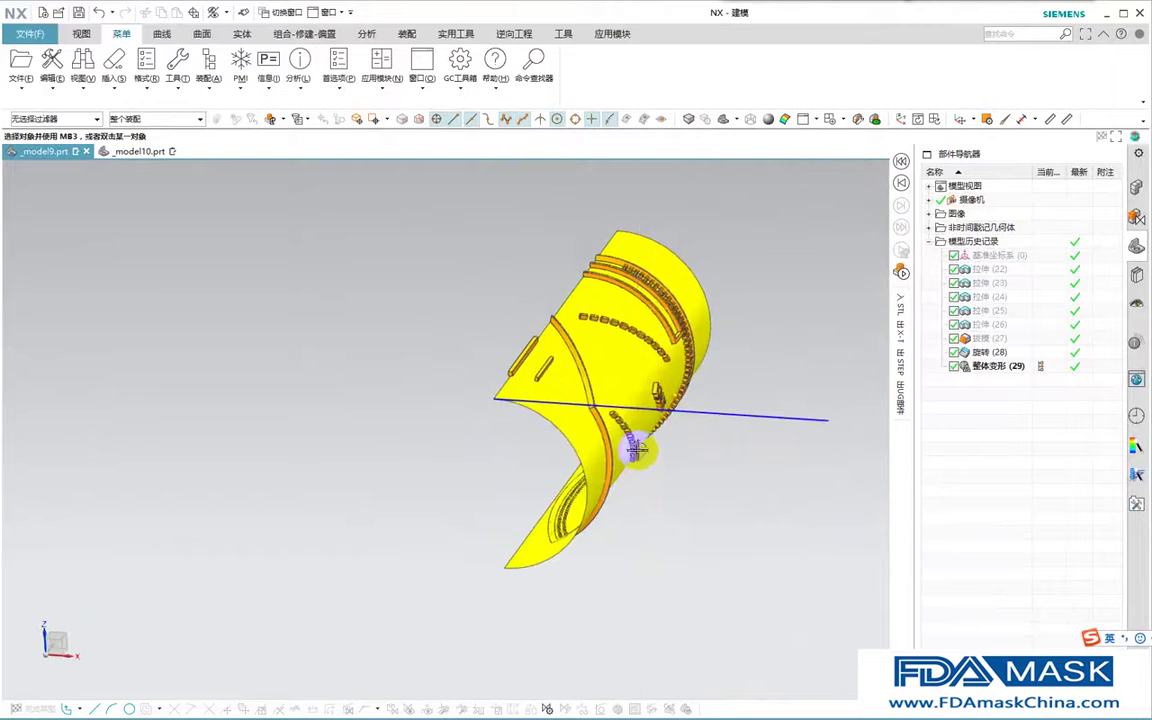
Hide the straight blue line crossing the half-cylinder.
scroll(638, 451, up, 2)
click(828, 412)
key(ctrl+b)
scroll(606, 307, down, 1)
middle_drag(607, 307, 432, 198)
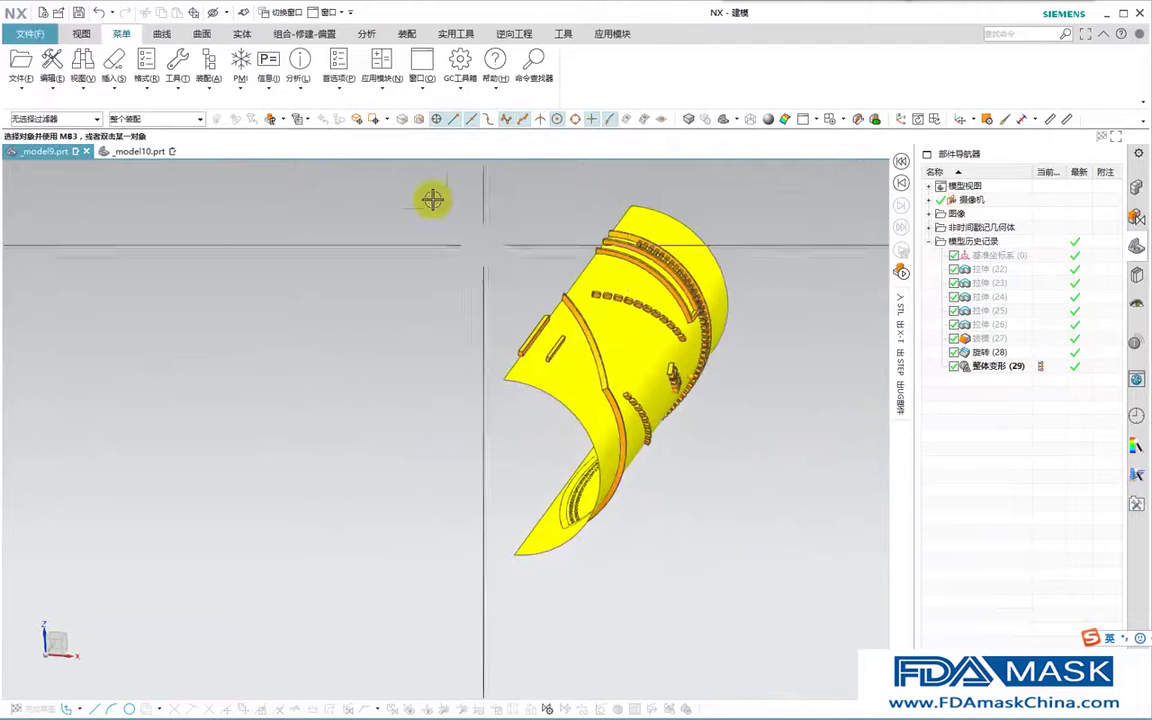
Start a Revolve (旋转) of the half-cylinder sheet's straight edge, with the axis direction running along the cylinder's length.
click(192, 38)
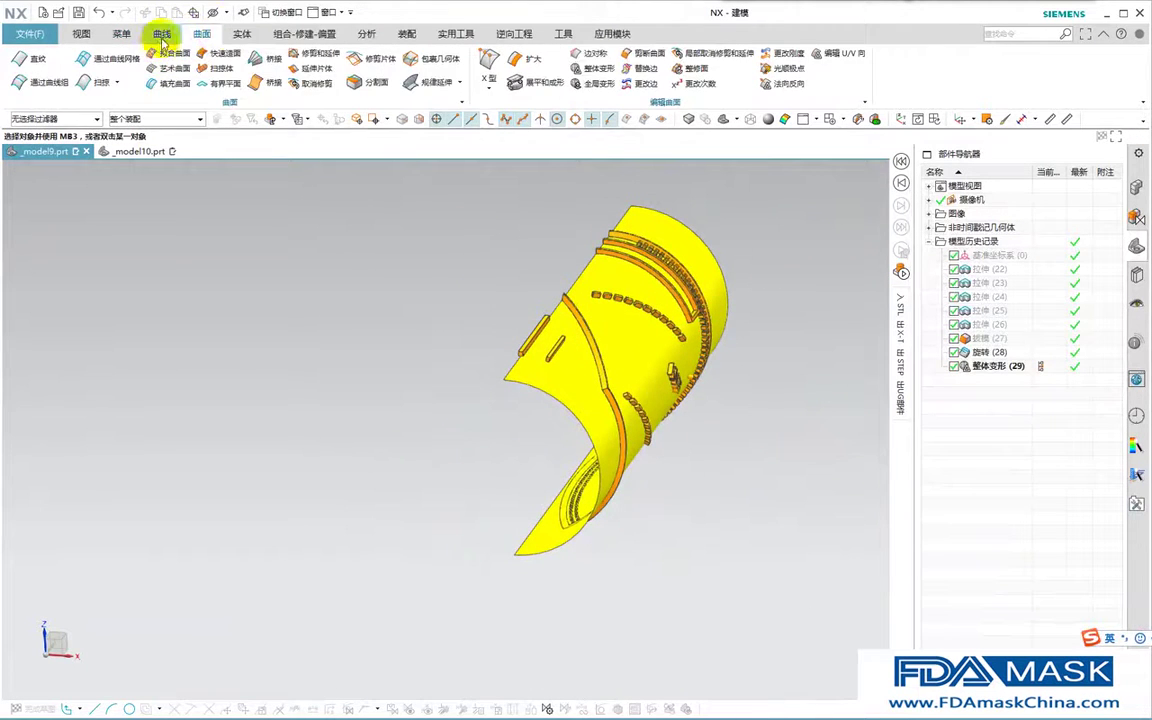
click(244, 35)
click(88, 62)
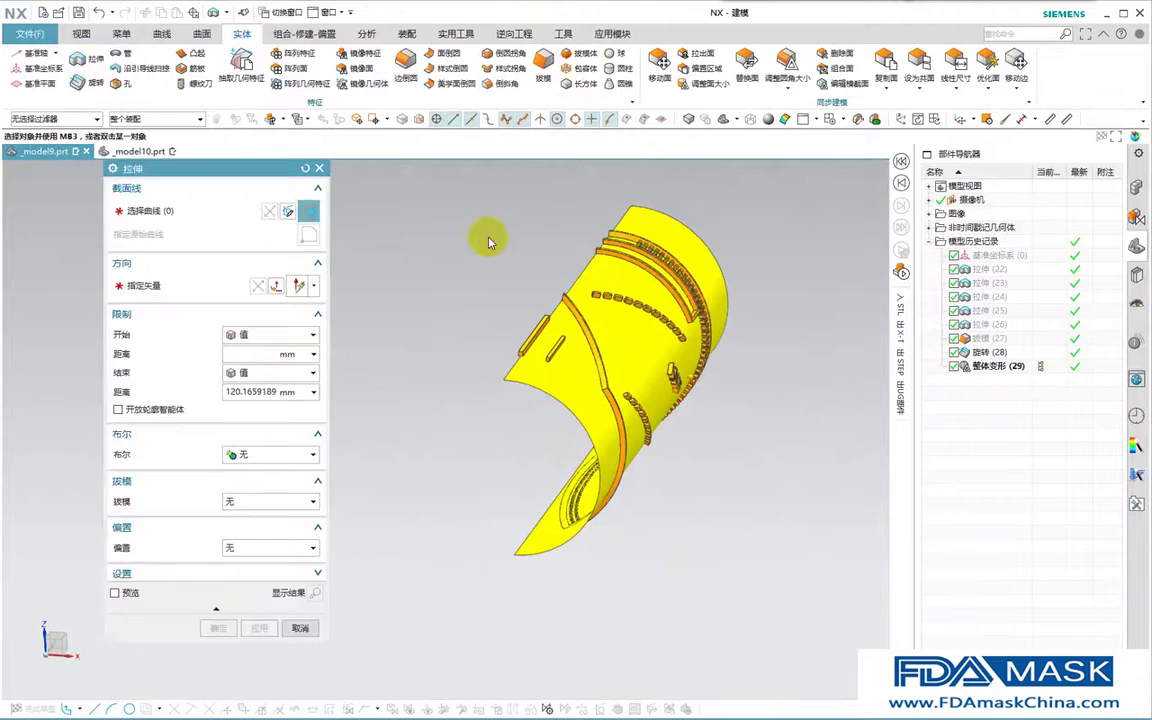
click(90, 84)
click(588, 268)
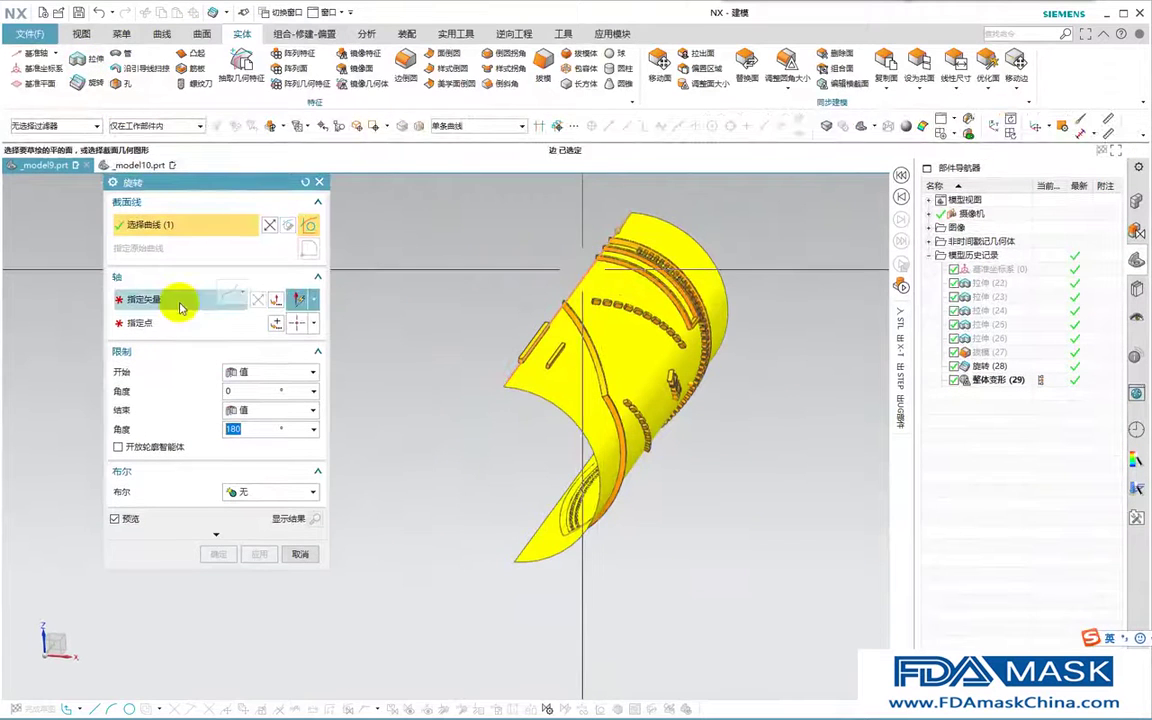
click(180, 299)
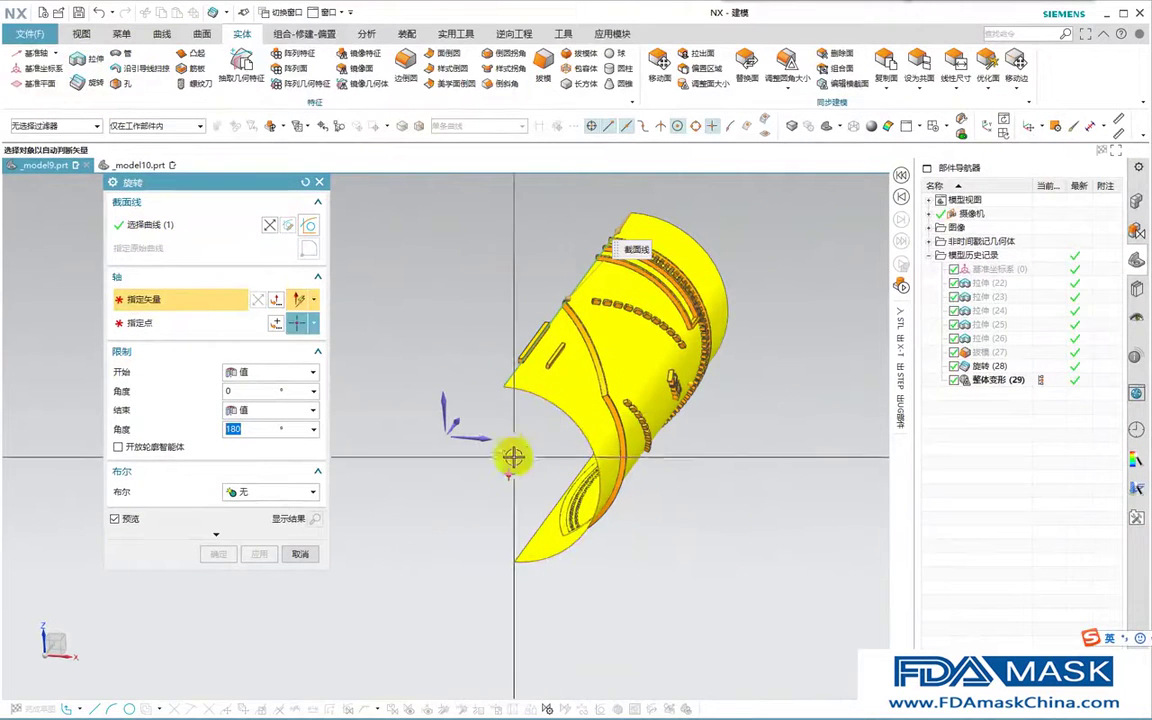
click(470, 450)
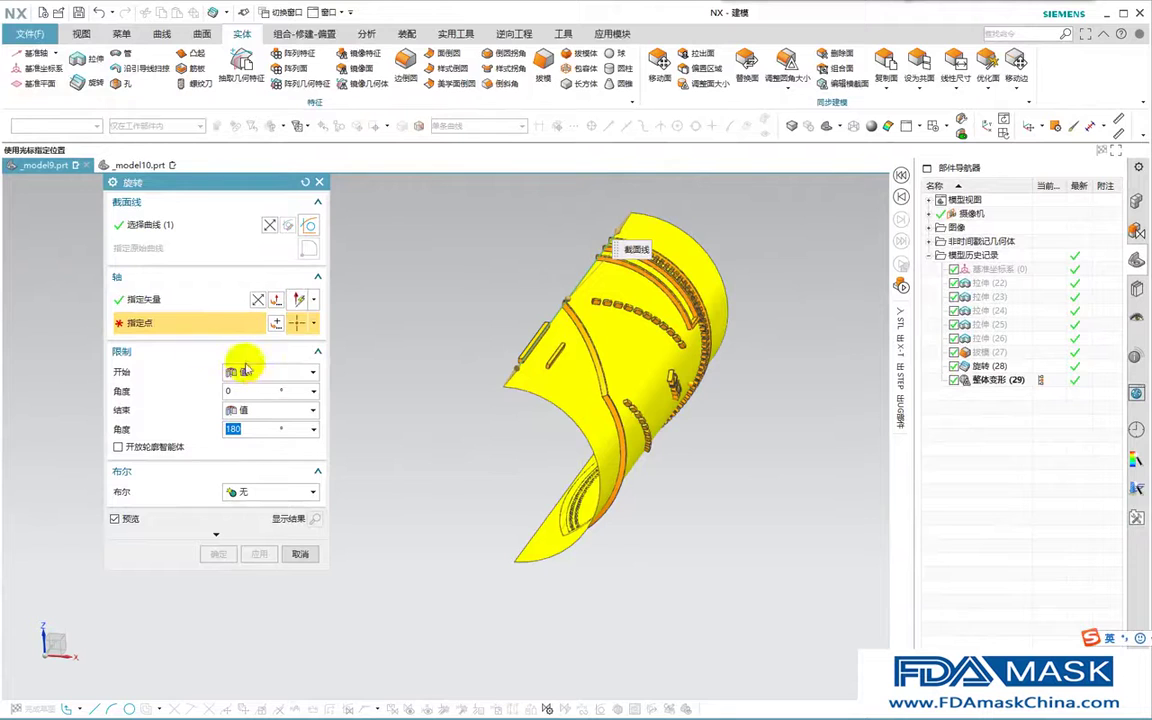
Place the revolve axis at the centre of the half-cylinder's front arc and revolve the edge through 360°.
click(312, 322)
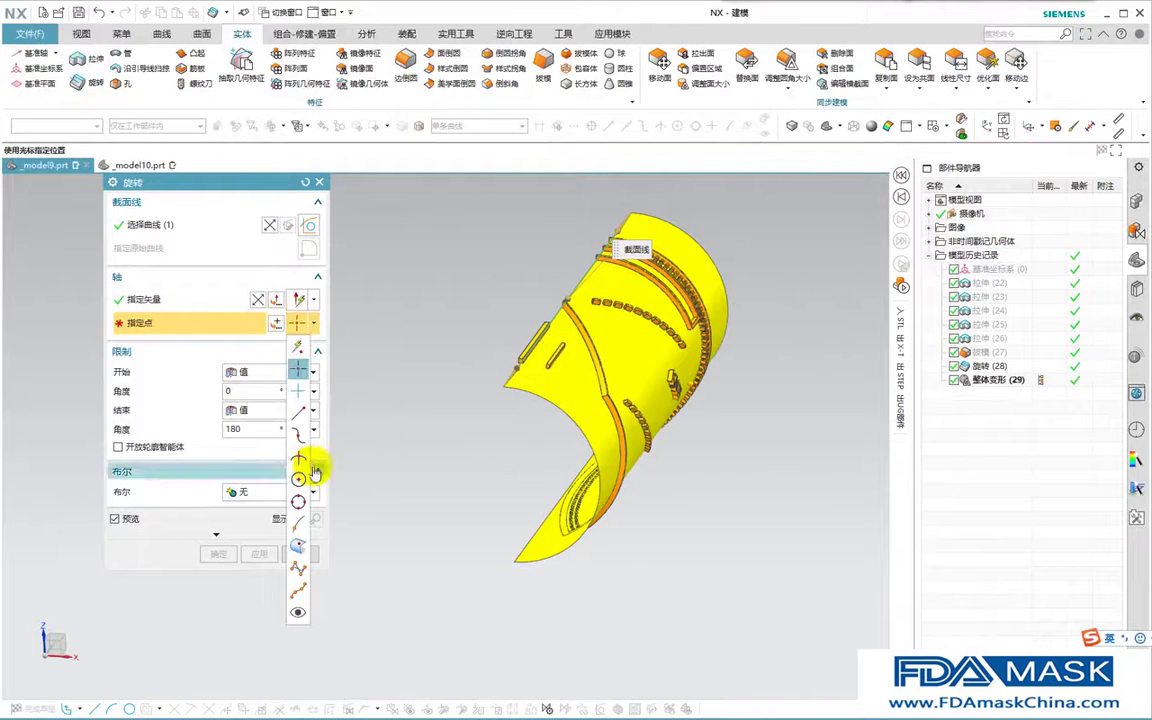
click(300, 472)
click(507, 472)
click(240, 429)
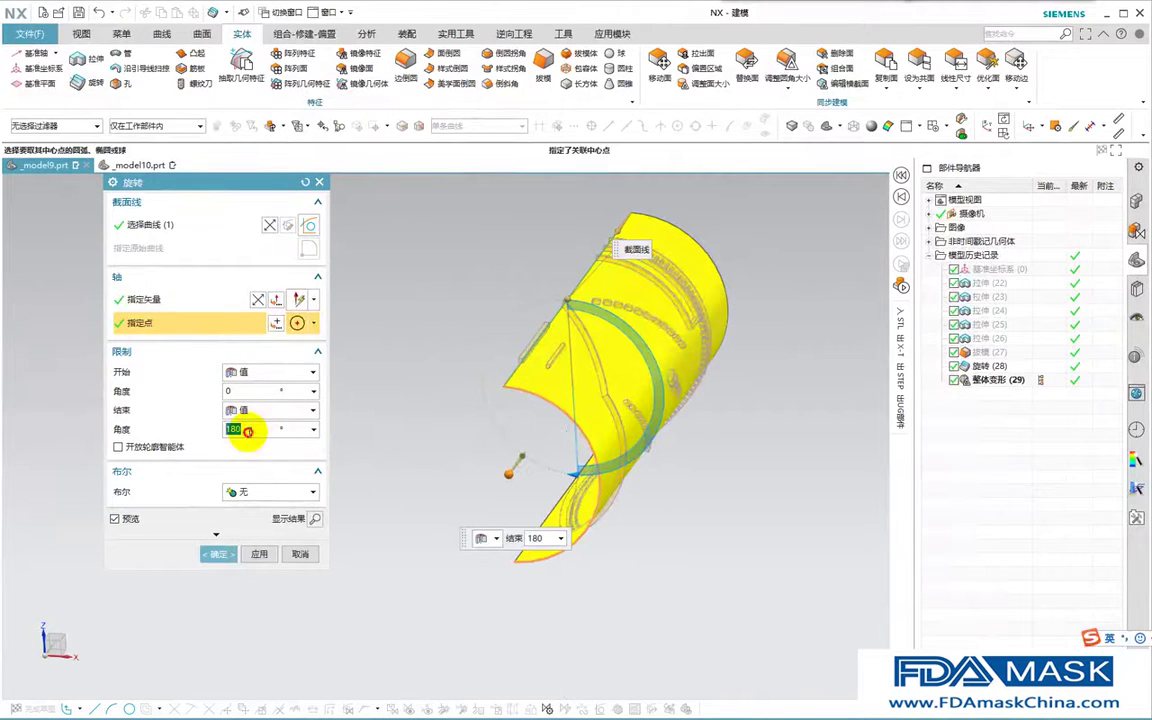
text(360)
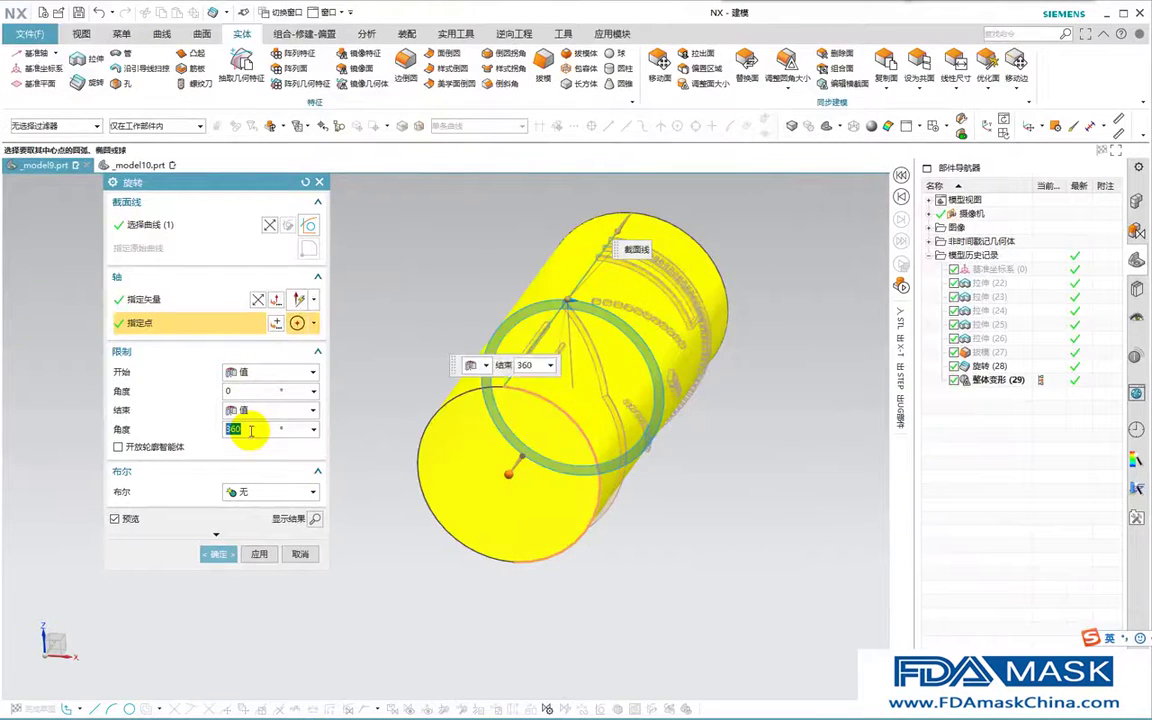
key(Return)
middle_drag(572, 377, 571, 239)
scroll(669, 399, up, 5)
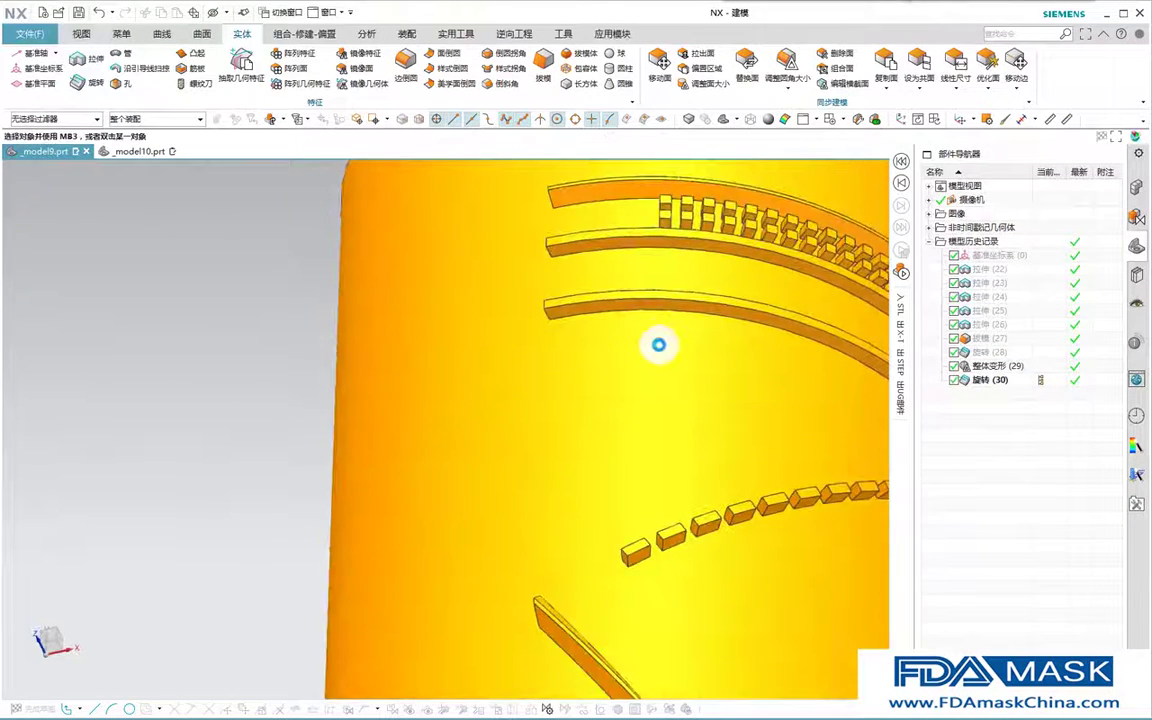
Swap the shown and hidden objects to bring back the flat pattern with its rows of small tooth blocks.
key(ctrl+shift+b)
middle_drag(612, 399, 720, 314)
scroll(667, 286, up, 5)
scroll(666, 278, down, 1)
middle_drag(668, 275, 643, 360)
scroll(472, 460, up, 3)
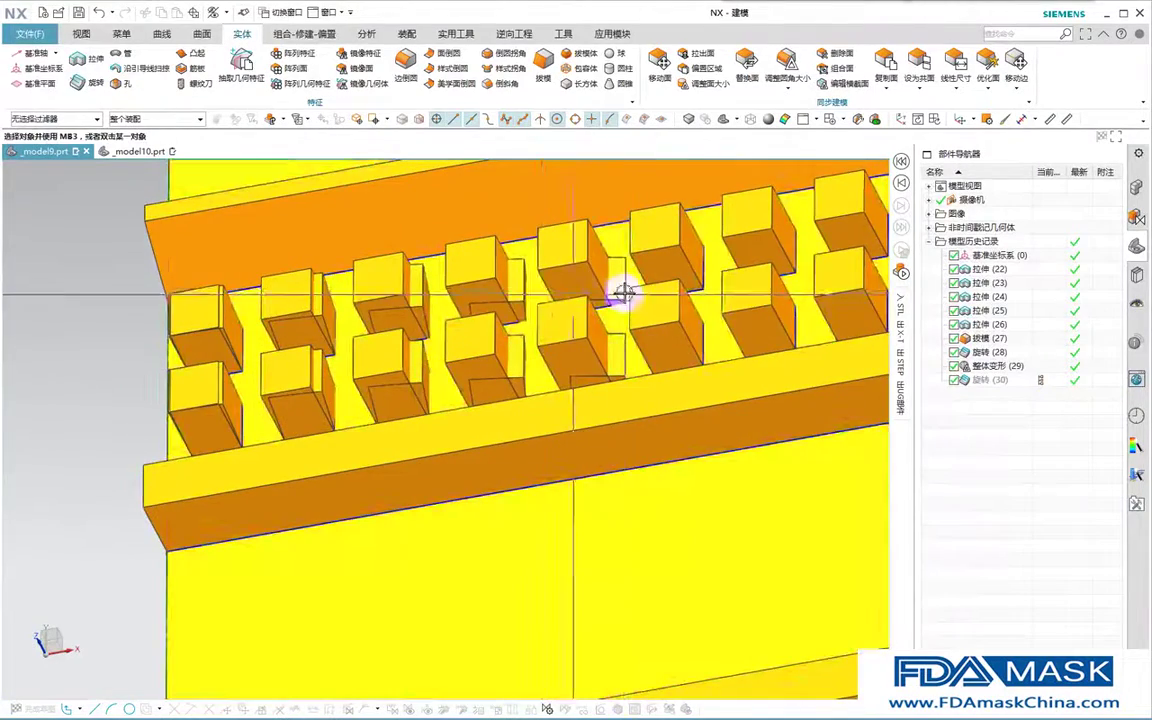
Hide the extra overlapping blocks beside the small tooth blocks near the left end of the flat pattern's two tooth rows.
click(615, 343)
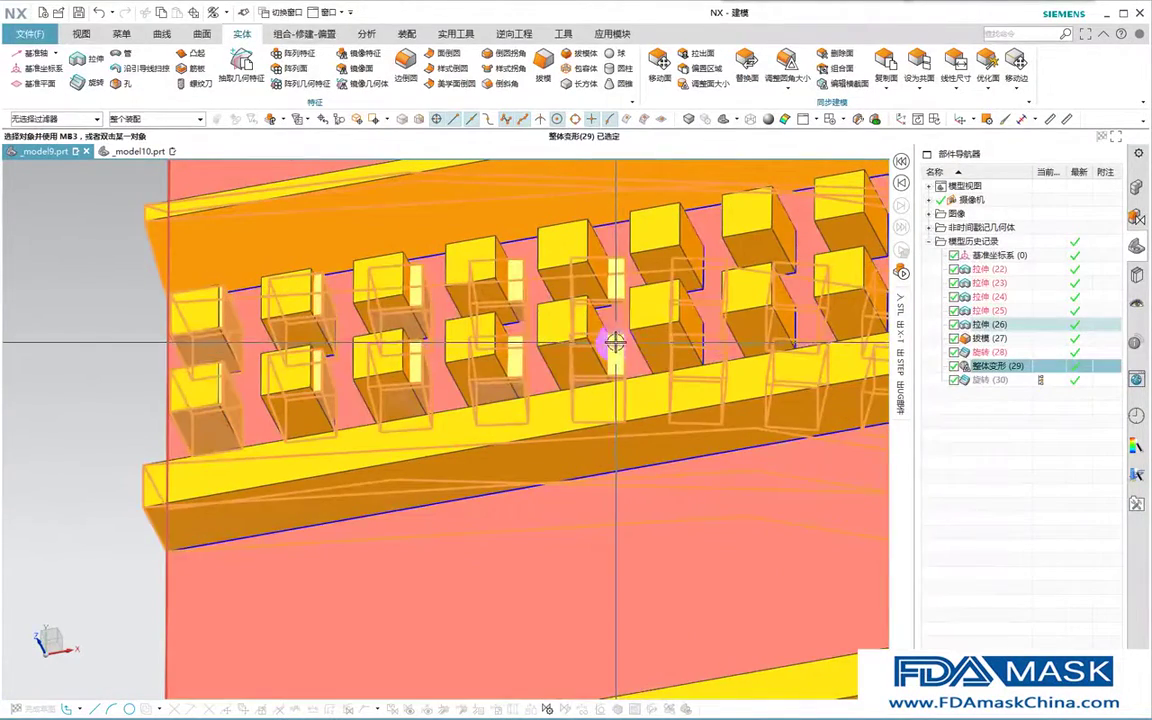
key(Escape)
key(ctrl+b)
click(615, 352)
click(516, 350)
click(518, 302)
shift+middle_drag(432, 335, 654, 332)
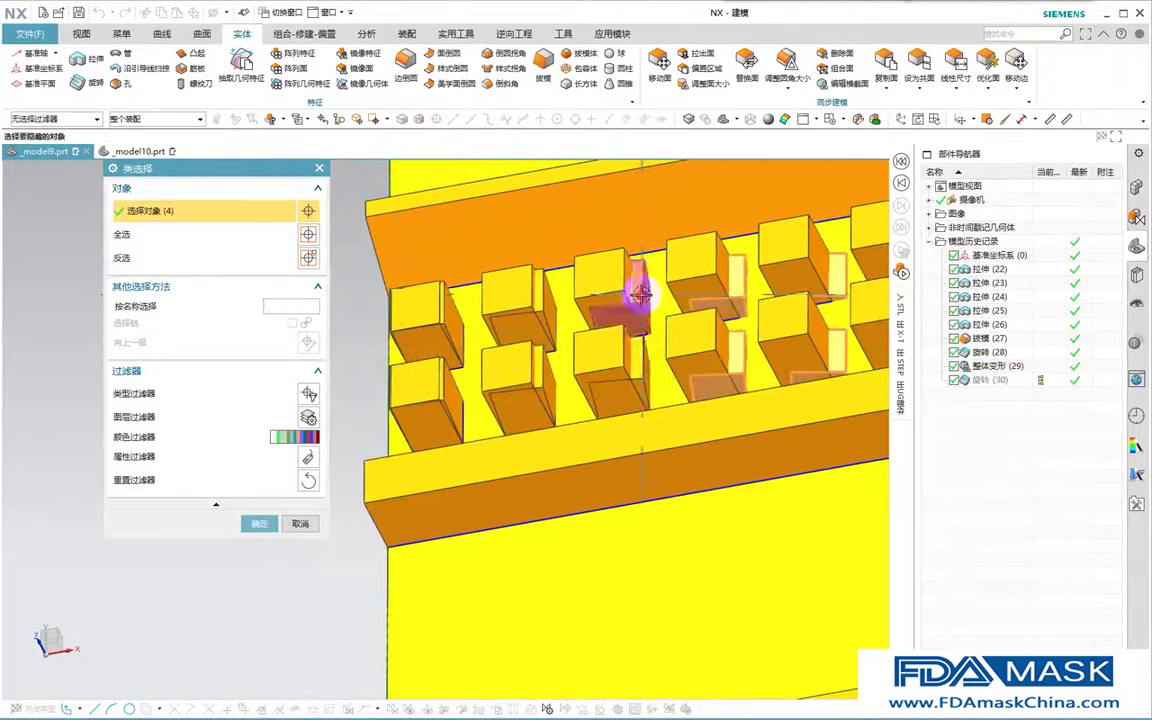
click(541, 372)
click(451, 321)
scroll(455, 388, up, 2)
click(456, 396)
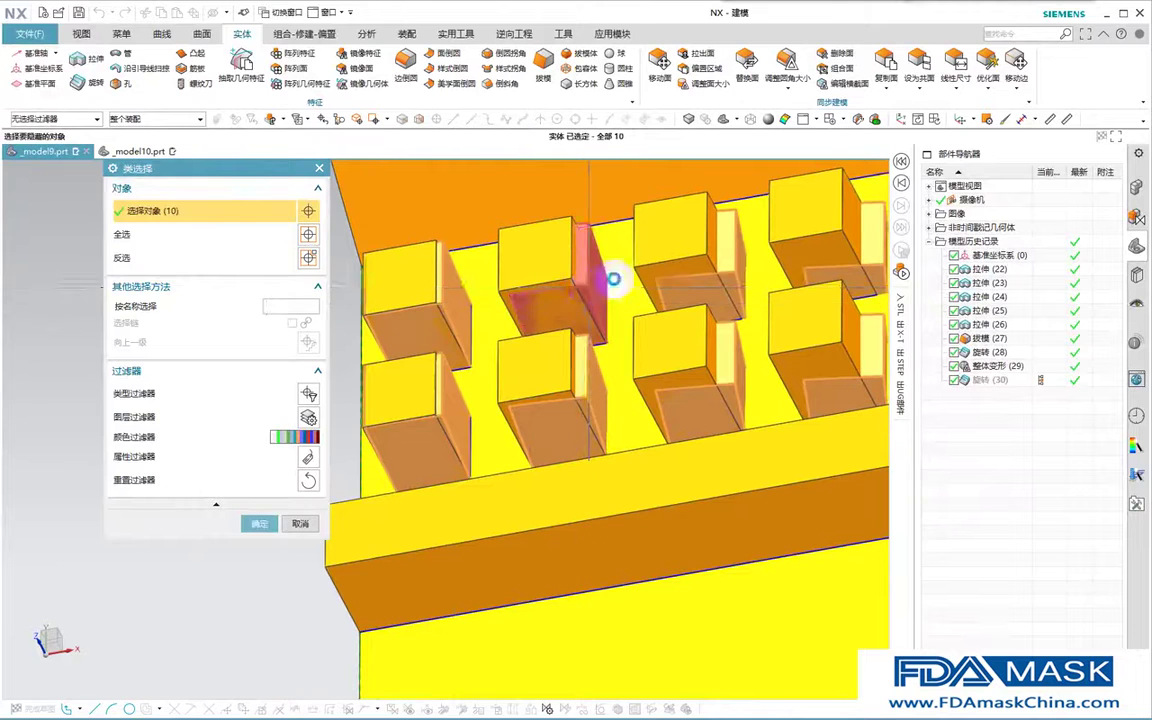
middle_click(612, 281)
Move the datum coordinate system from the flat-pattern display set into the cylinder's display set and show that set.
scroll(538, 347, down, 7)
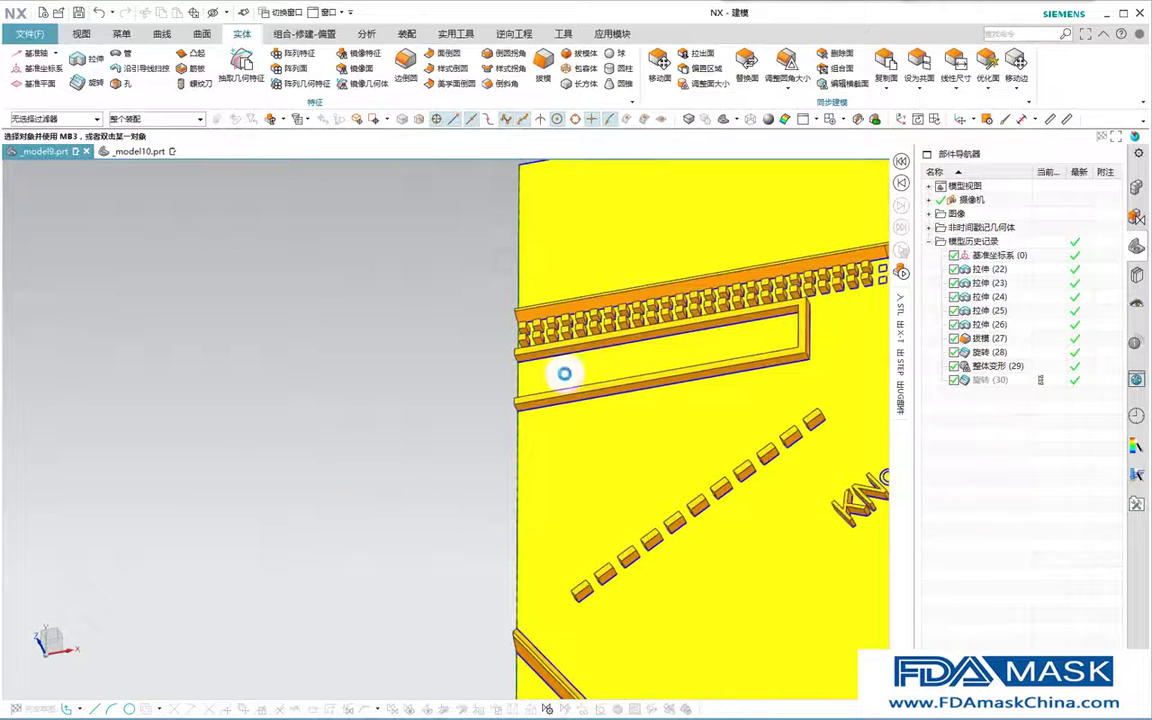
scroll(565, 377, down, 6)
mouse_move(586, 296)
middle_down()
mouse_move(656, 540)
mouse_move(663, 431)
mouse_move(689, 357)
mouse_move(689, 476)
mouse_move(677, 477)
middle_up()
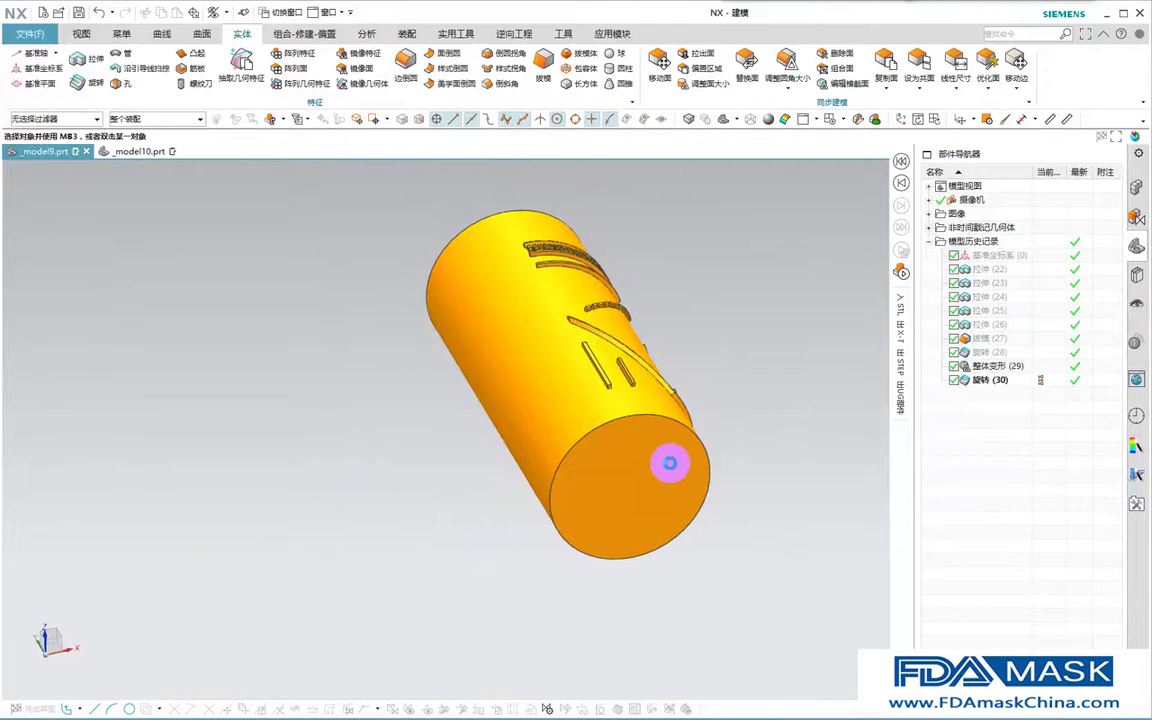
key(ctrl+shift+b)
key(ctrl+b)
click(667, 373)
middle_click(680, 458)
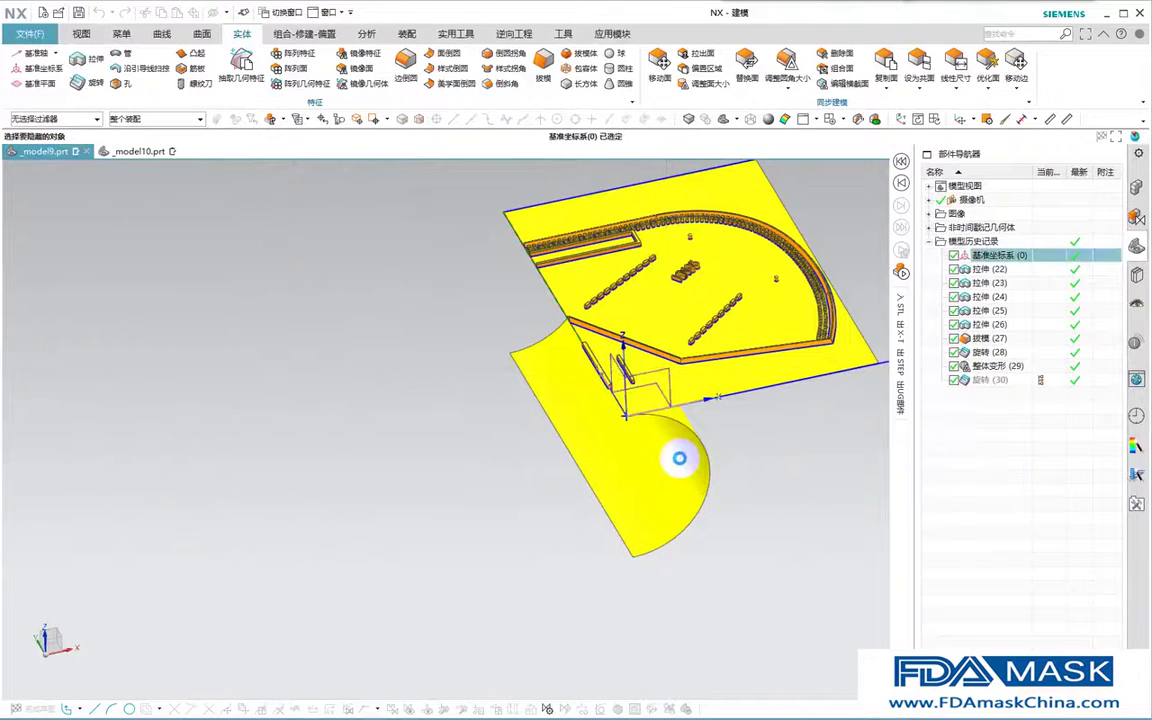
key(ctrl+b)
key(ctrl+shift+b)
mouse_move(579, 496)
middle_down()
mouse_move(560, 527)
mouse_move(575, 506)
middle_up()
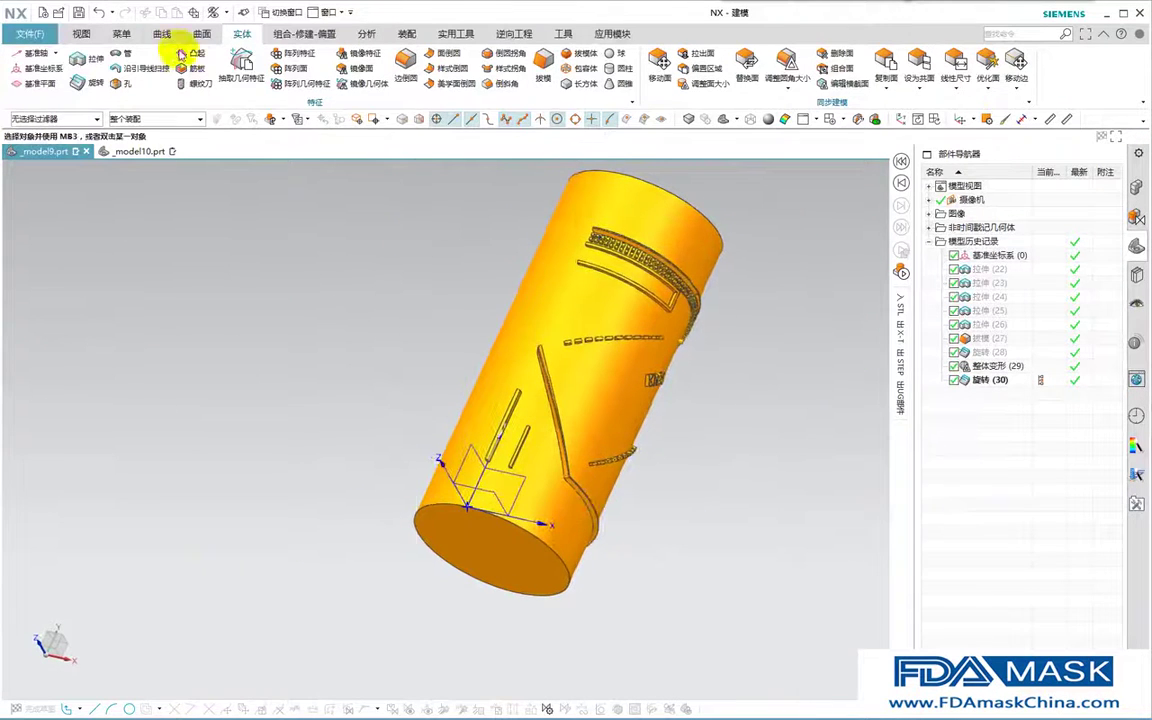
Start Mirror Geometry (镜像几何体) and box-select the wrapped raised pattern bodies on the cylinder in a straight front view.
click(368, 36)
click(255, 34)
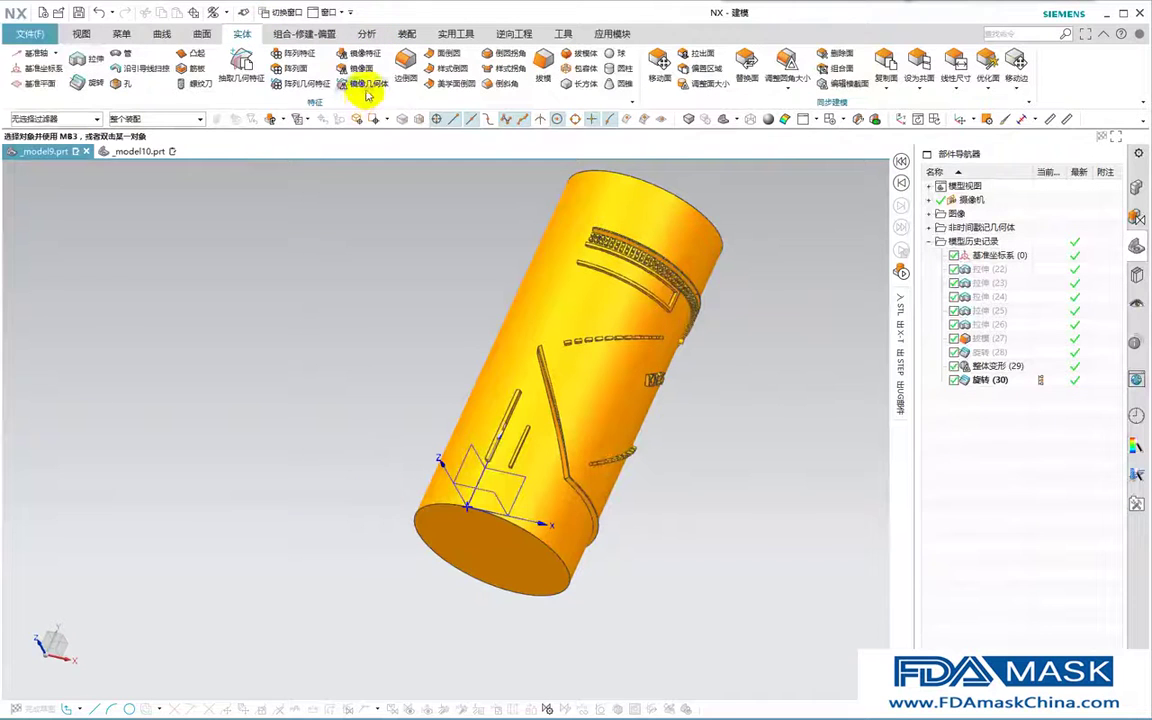
scroll(698, 347, down, 1)
key(F8)
drag(750, 248, 487, 526)
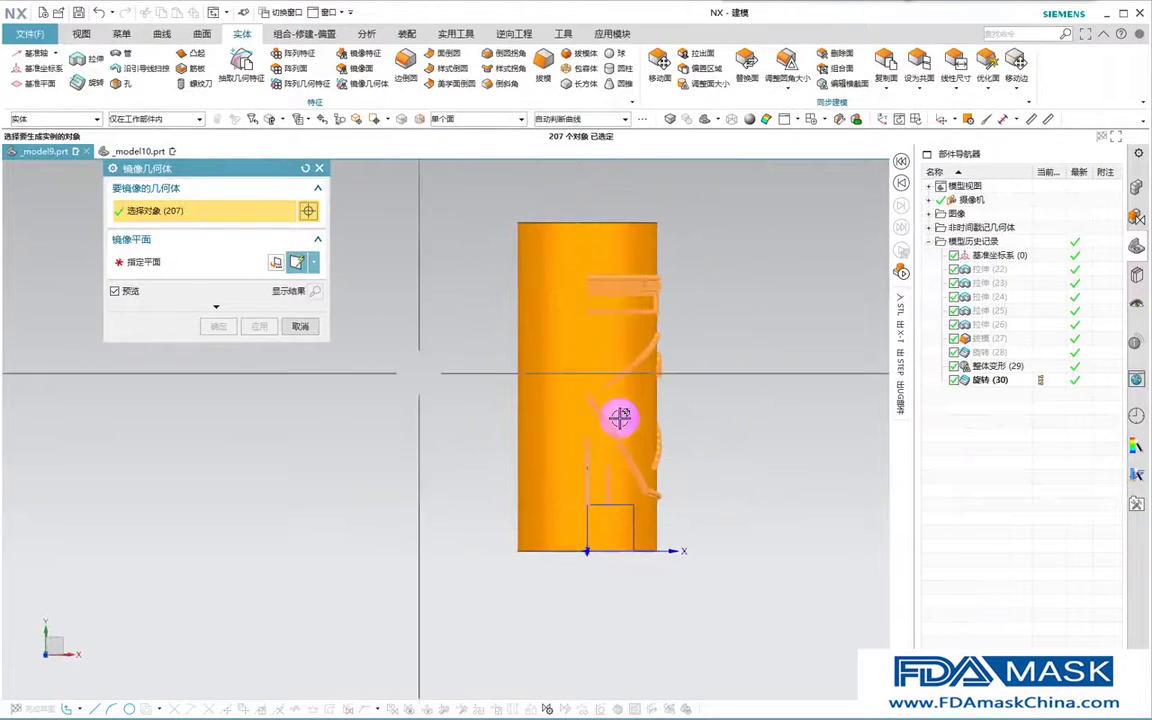
Exclude the KN95 lettering bodies from the geometry selected for mirroring.
scroll(620, 419, up, 3)
middle_drag(690, 440, 624, 471)
ctrl+middle_drag(562, 303, 589, 427)
shift+drag(690, 282, 481, 483)
ctrl+middle_drag(588, 321, 514, 424)
ctrl+middle_drag(514, 424, 548, 538)
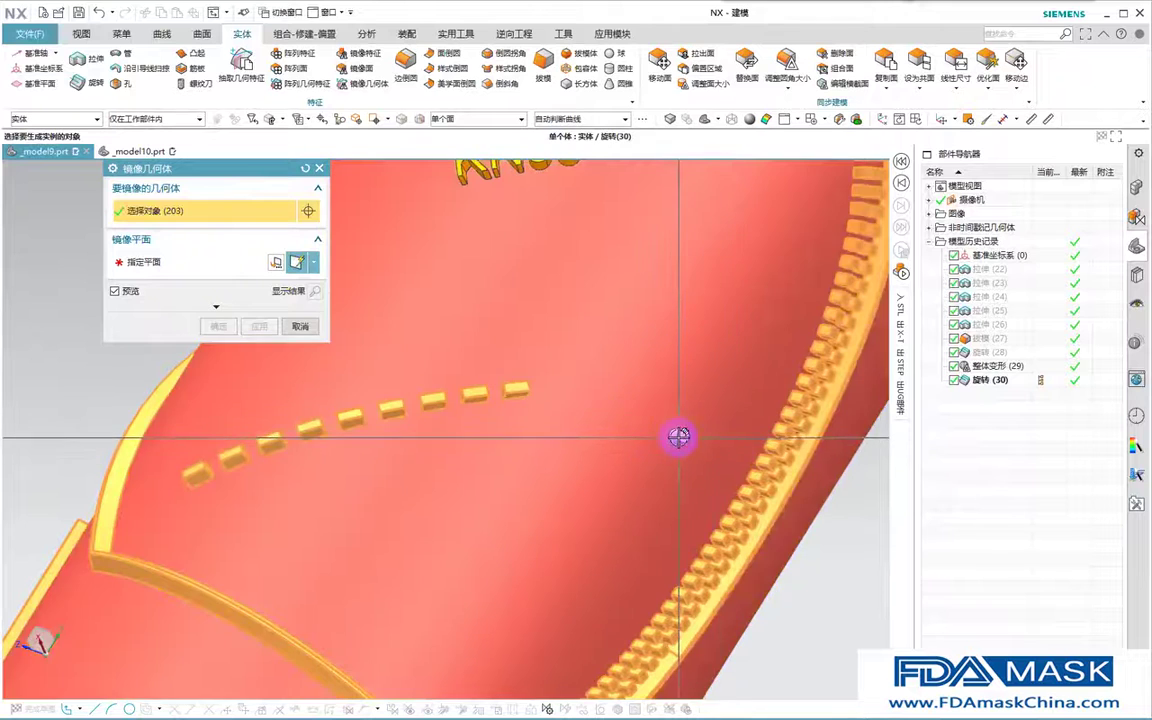
Set the selection type filter to 无选择过滤器 and add the small round pin on the cylinder to the geometry to mirror.
scroll(676, 437, up, 5)
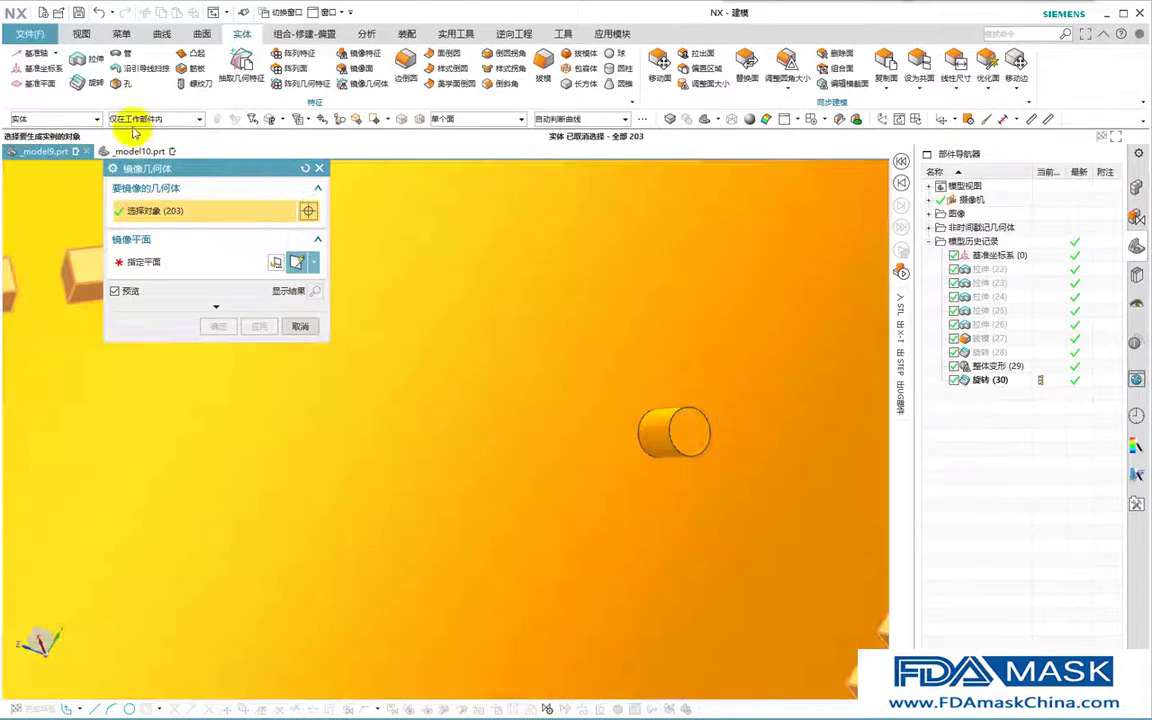
click(60, 119)
click(57, 136)
click(694, 437)
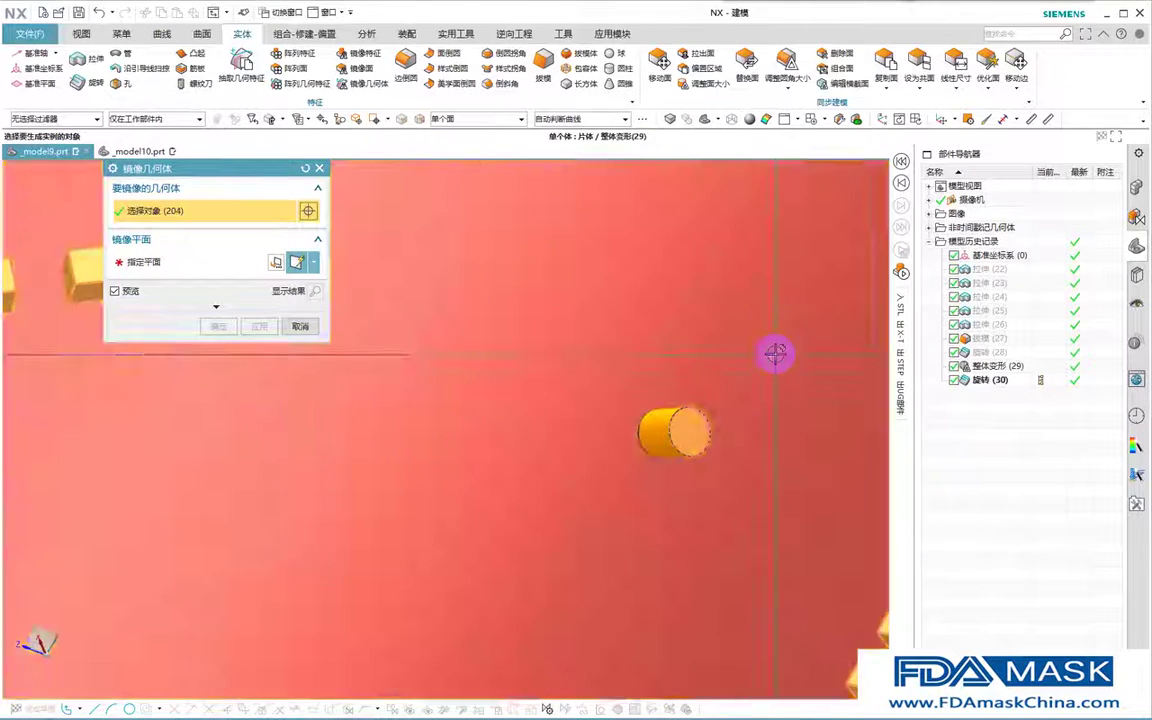
Start specifying the mirror plane for the selected raised pattern bodies, with the datum coordinate system at the cylinder's end in view.
scroll(594, 396, down, 6)
scroll(591, 418, down, 4)
middle_drag(593, 418, 660, 335)
click(180, 263)
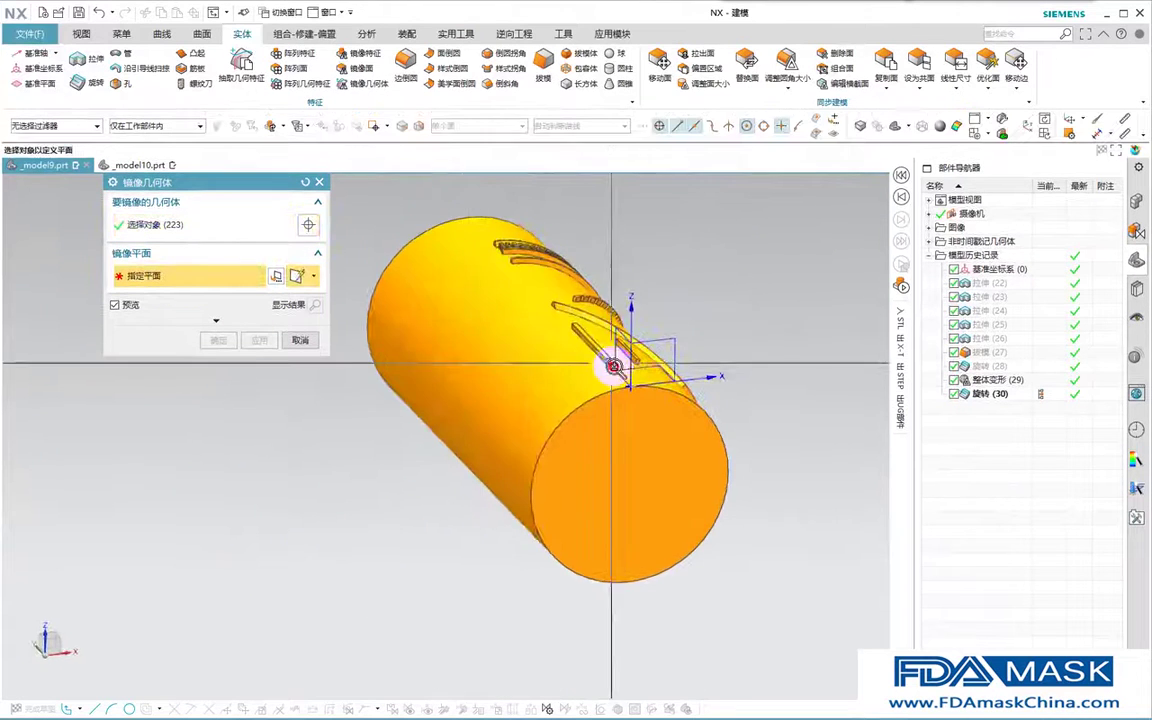